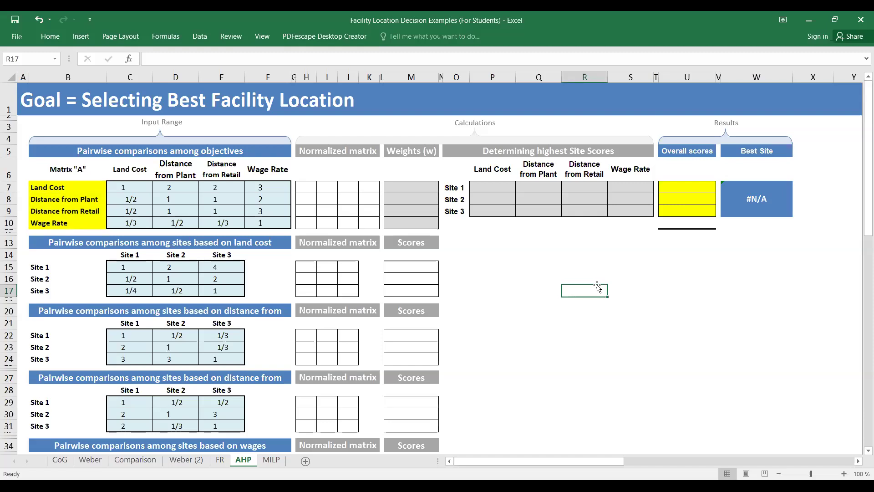
Step: Fill the objective headers C6:F6 (Land Cost through Wage Rate) yellow
{"action": "left_click", "coordinate": [435, 255]}
{"action": "left_click_drag", "start_coordinate": [135, 172], "coordinate": [257, 171]}
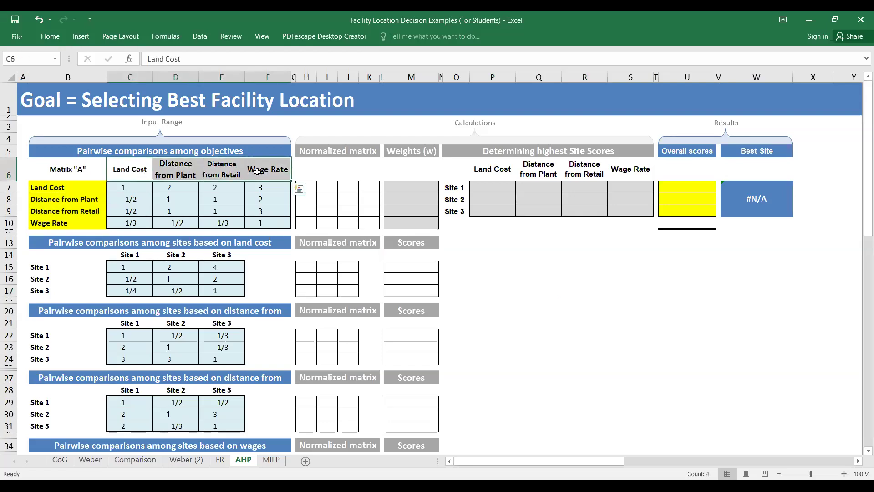
{"action": "left_click", "coordinate": [57, 36]}
{"action": "left_click", "coordinate": [161, 73]}
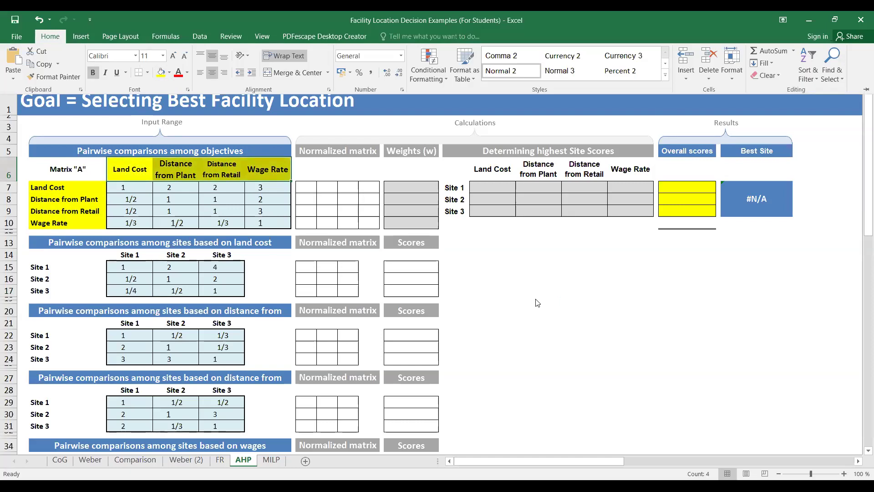
{"action": "left_click", "coordinate": [193, 194]}
{"action": "left_click", "coordinate": [139, 188]}
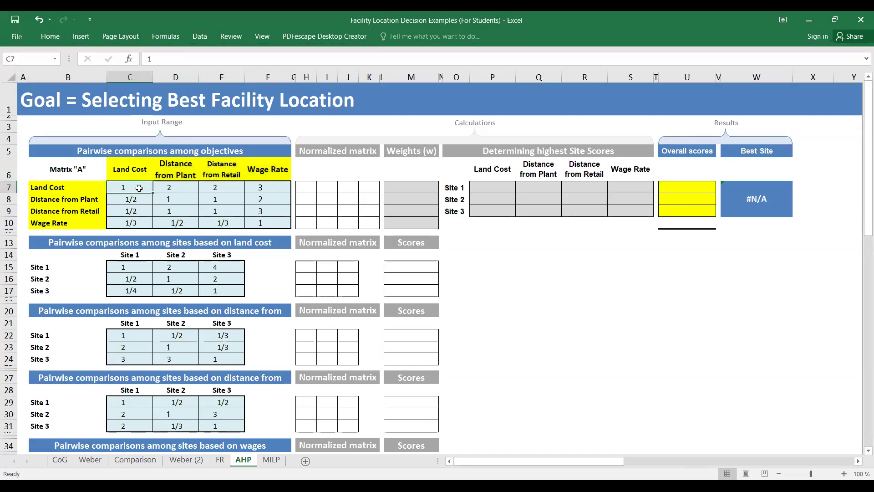
{"action": "left_click_drag", "start_coordinate": [139, 188], "coordinate": [260, 220]}
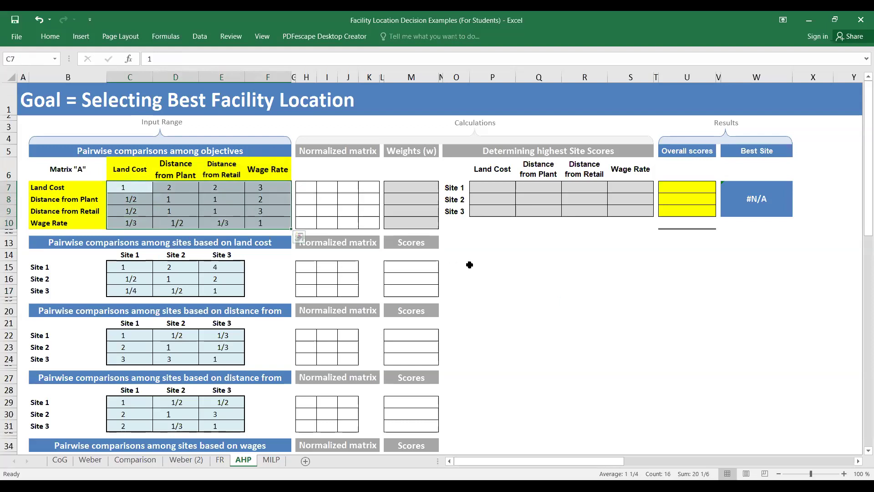
{"action": "left_click", "coordinate": [521, 288]}
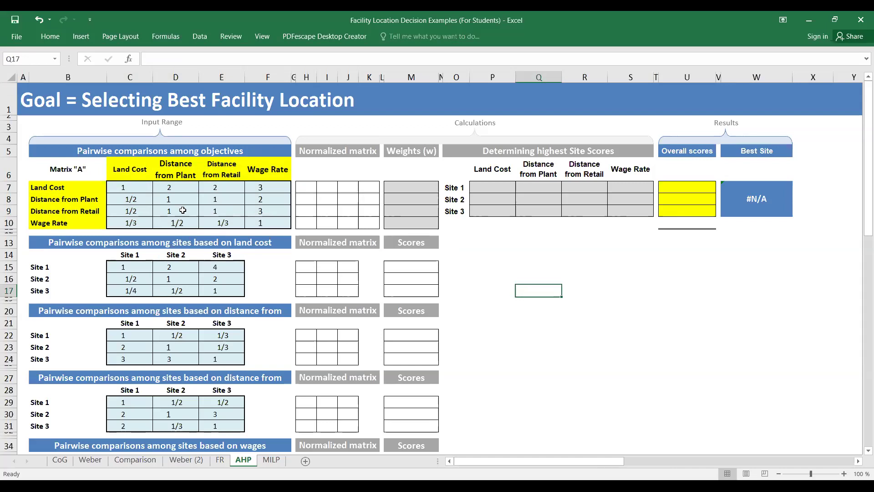
Step: Give comparison cells D7 and F7 the same yellow fill
{"action": "left_click", "coordinate": [67, 187]}
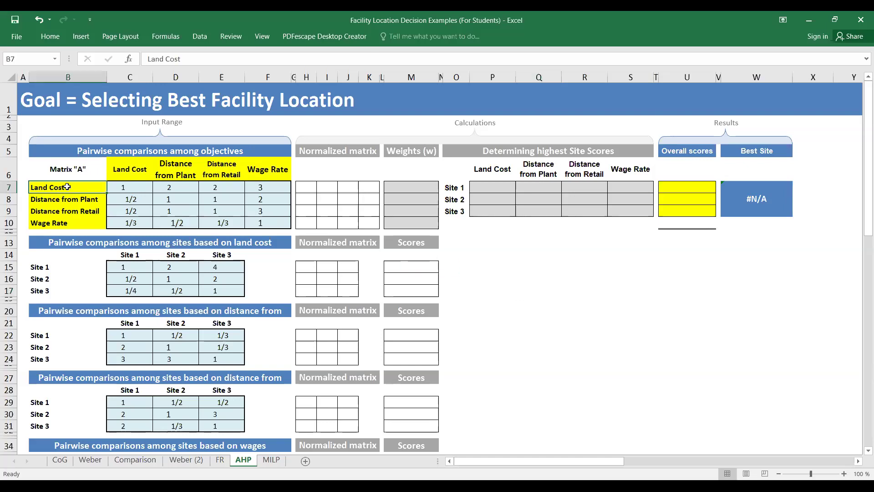
{"action": "left_click", "coordinate": [180, 171]}
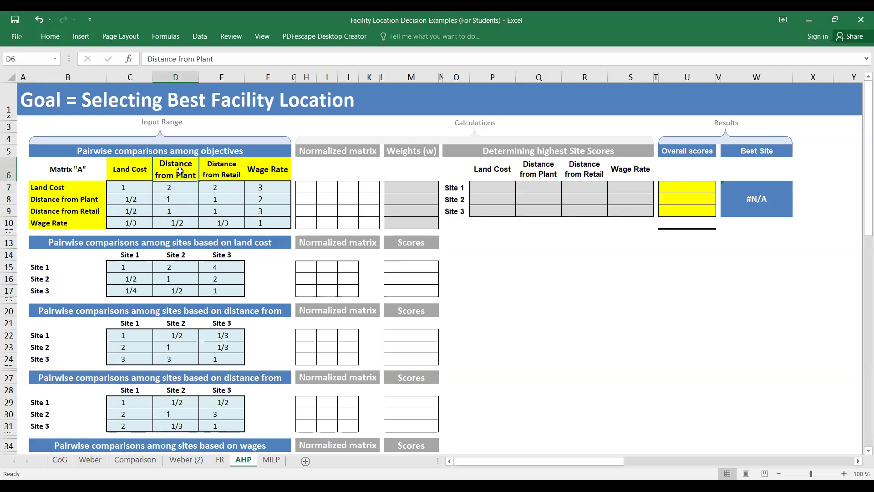
{"action": "left_click", "coordinate": [170, 184]}
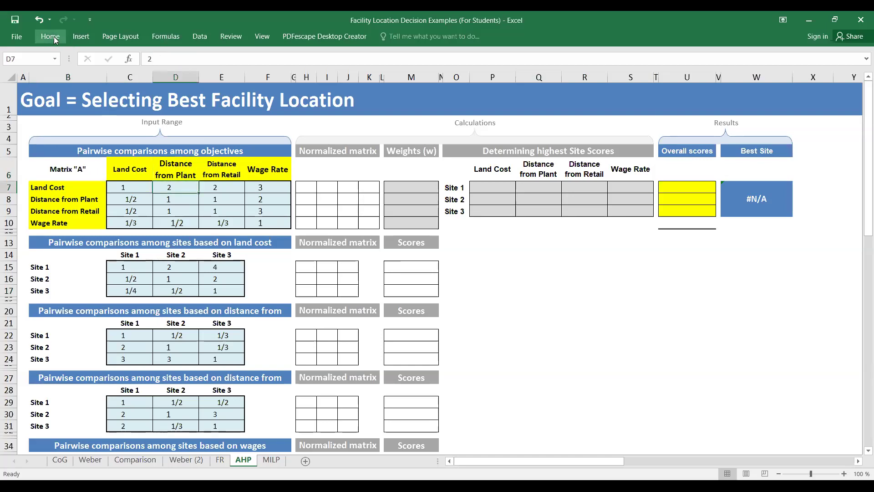
{"action": "left_click", "coordinate": [50, 36]}
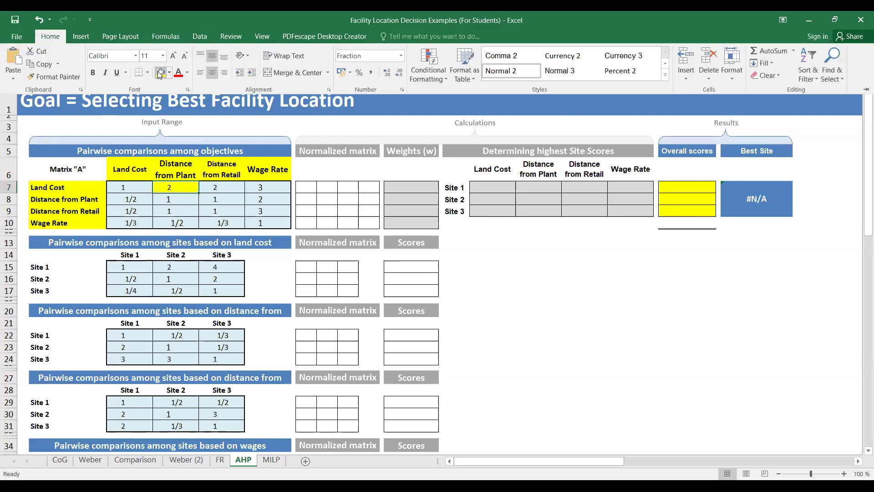
{"action": "left_click", "coordinate": [168, 203]}
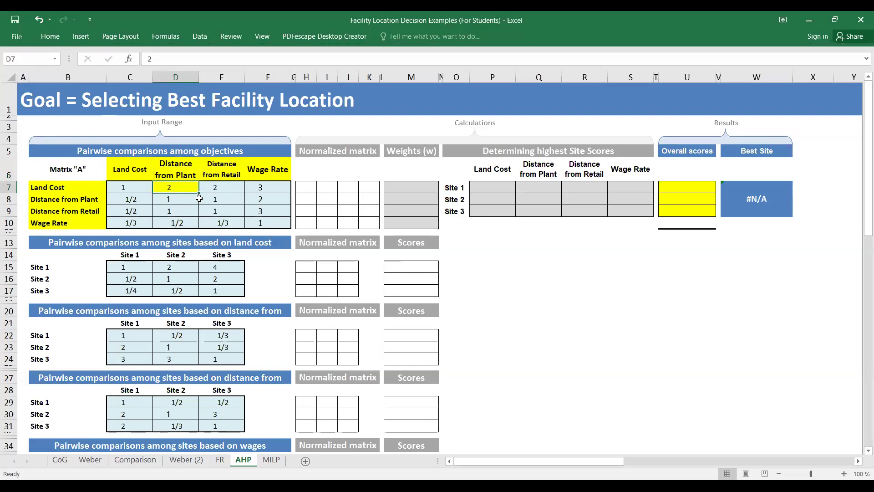
{"action": "left_click", "coordinate": [200, 200]}
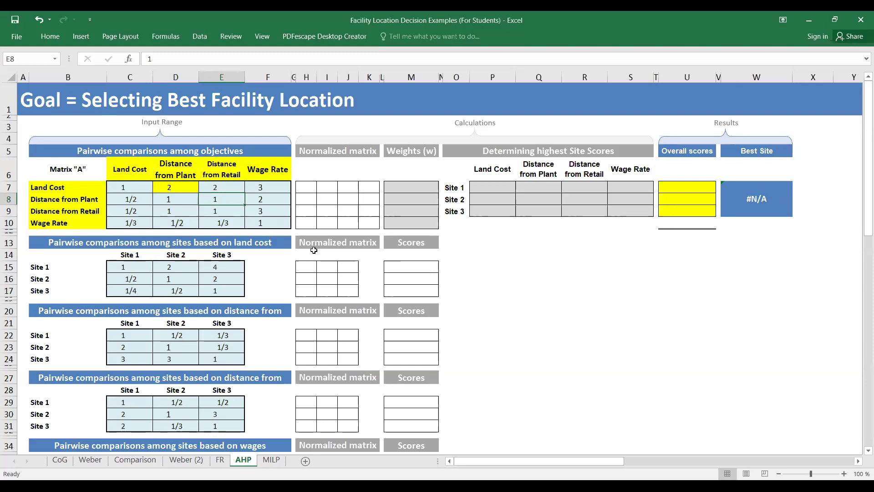
{"action": "left_click", "coordinate": [269, 184]}
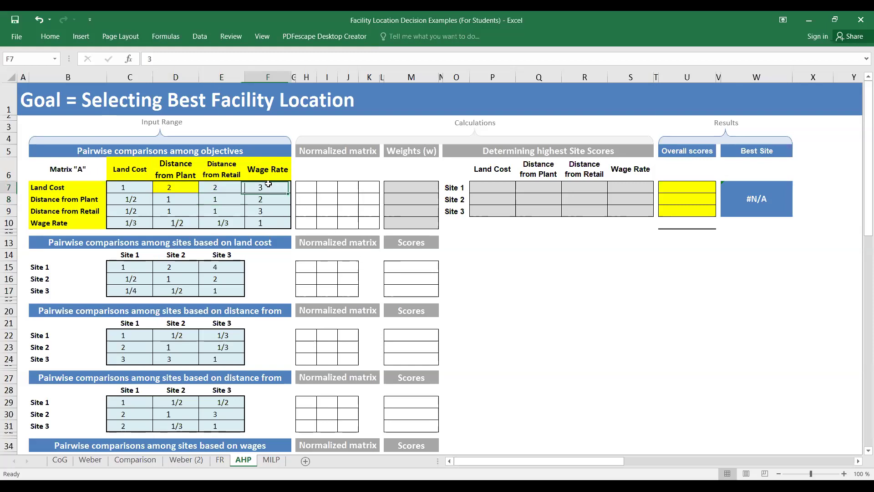
{"action": "left_click", "coordinate": [48, 37]}
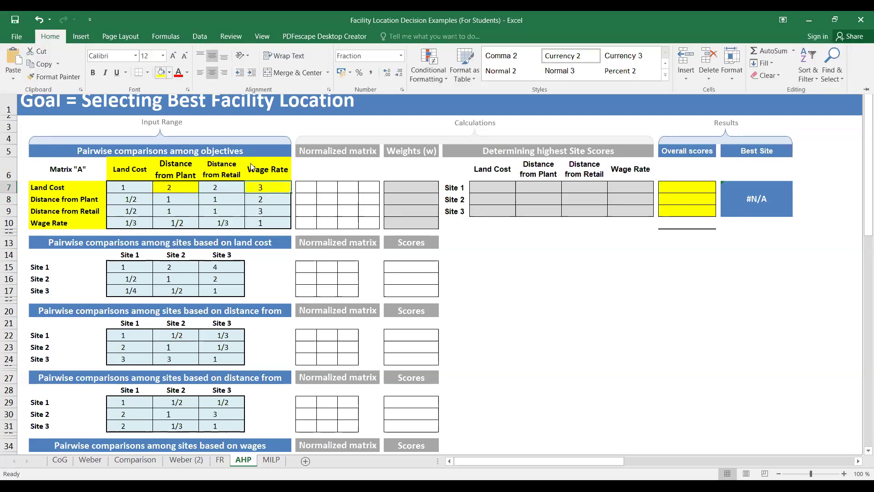
{"action": "left_click", "coordinate": [262, 187]}
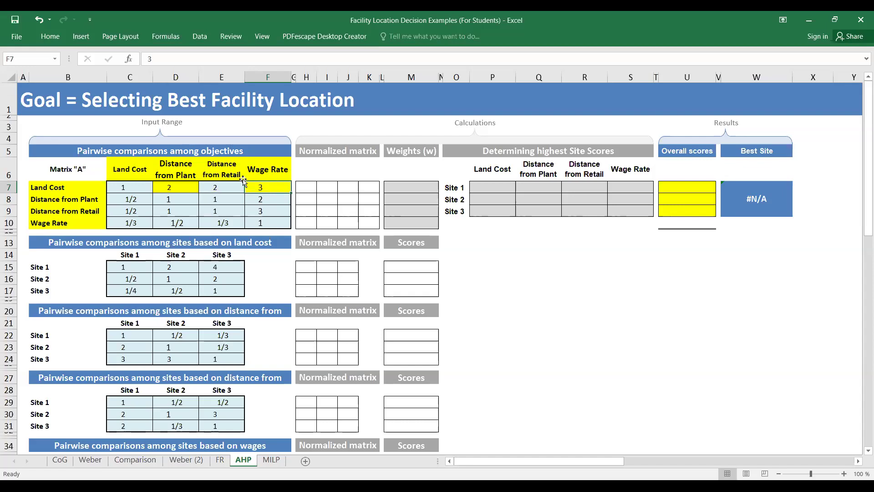
{"action": "left_click", "coordinate": [138, 185]}
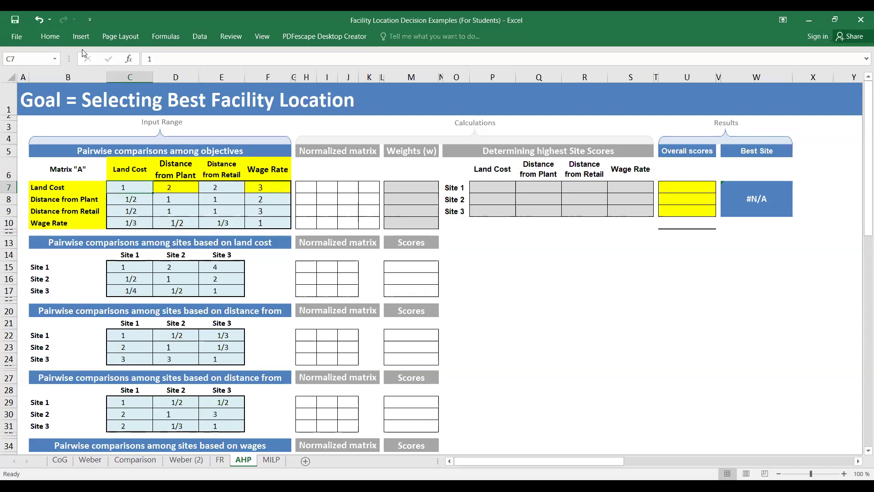
{"action": "left_click", "coordinate": [50, 36]}
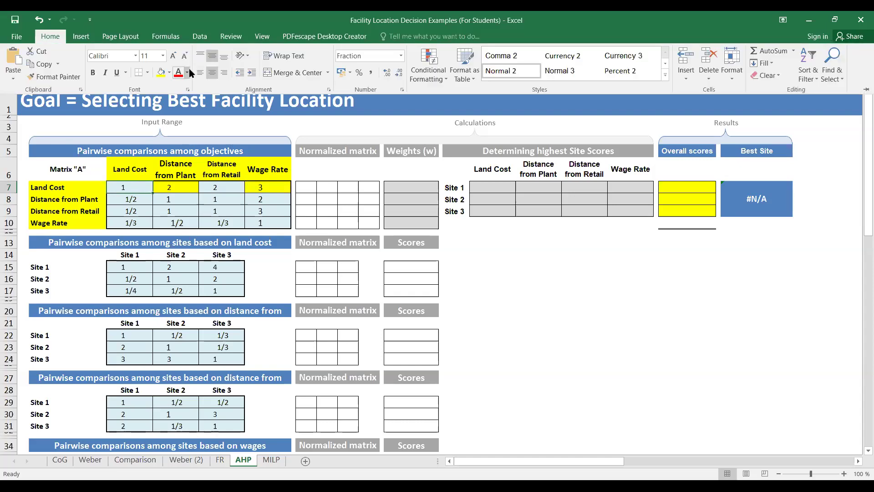
{"action": "left_click", "coordinate": [187, 72]}
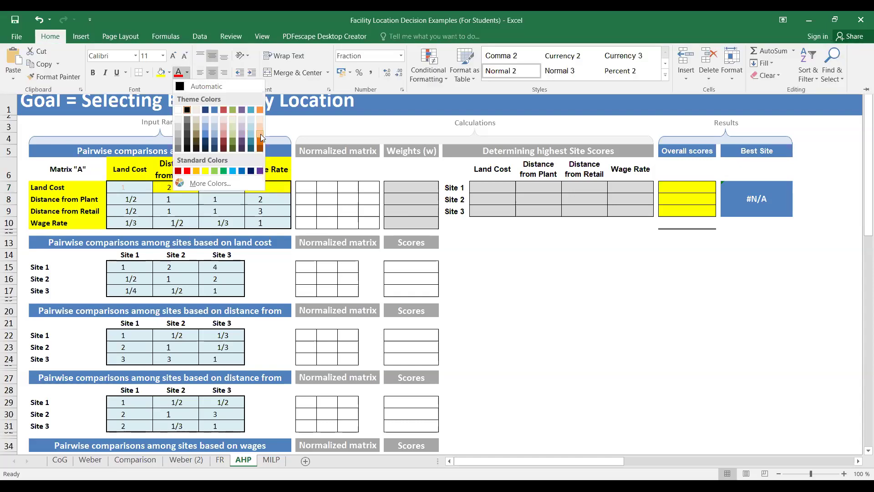
{"action": "left_click", "coordinate": [260, 134]}
{"action": "key", "text": "ctrl+z"}
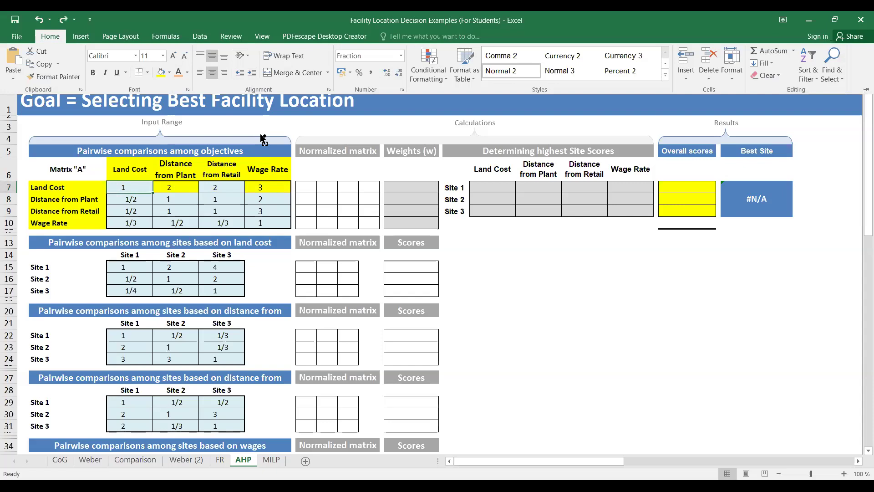
{"action": "left_click", "coordinate": [126, 186]}
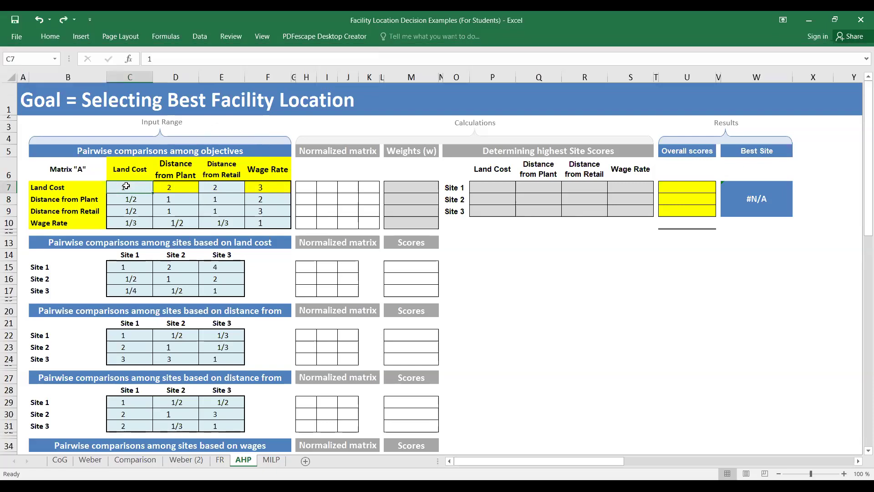
{"action": "left_click", "coordinate": [42, 35]}
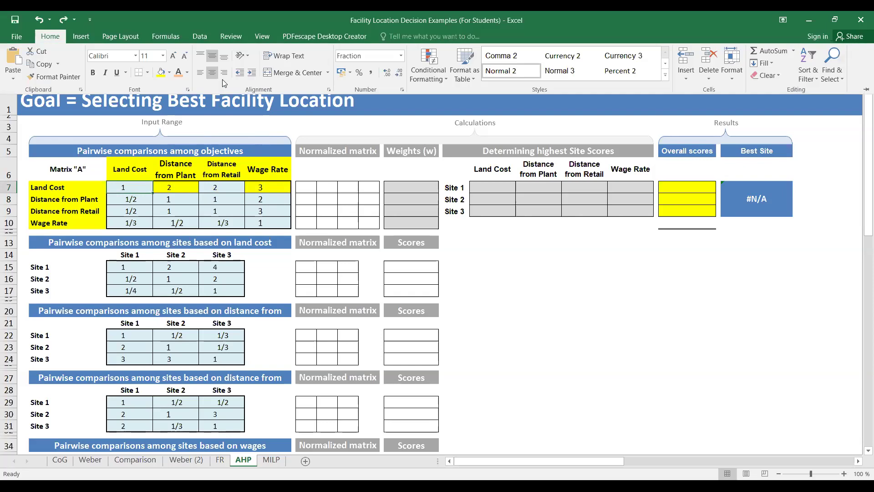
{"action": "left_click", "coordinate": [168, 73]}
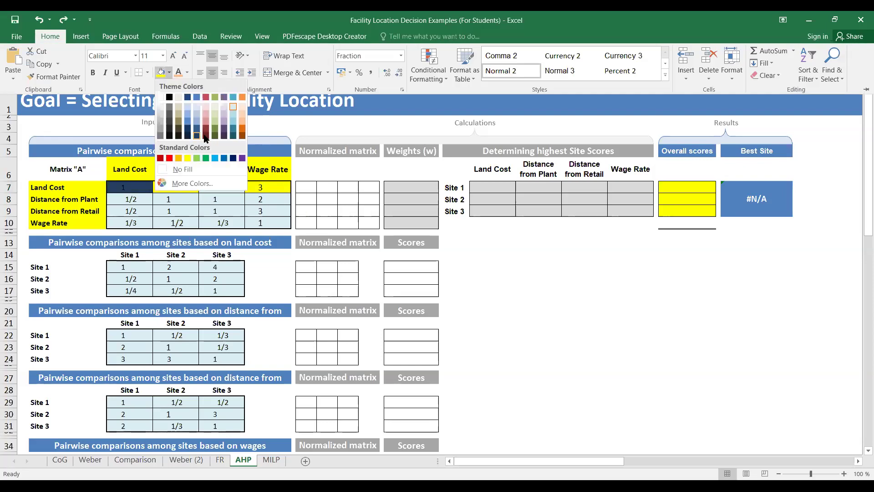
{"action": "left_click", "coordinate": [242, 124]}
{"action": "left_click", "coordinate": [58, 77]}
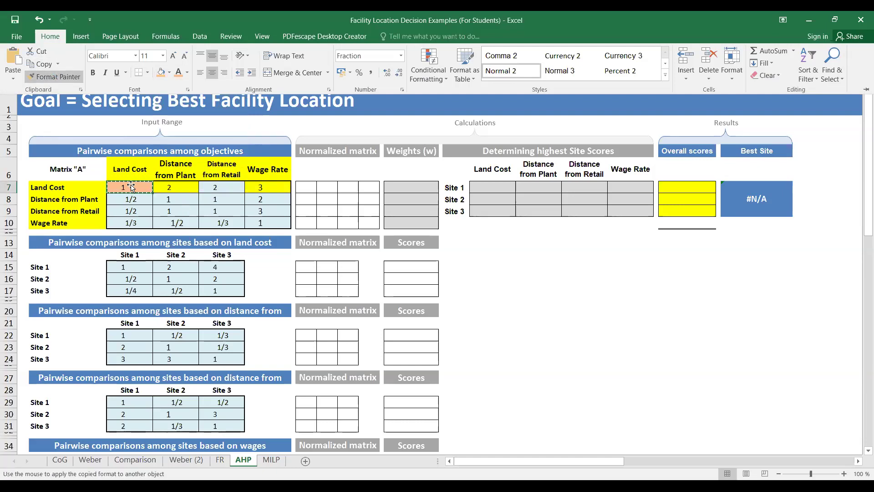
{"action": "left_click", "coordinate": [188, 203]}
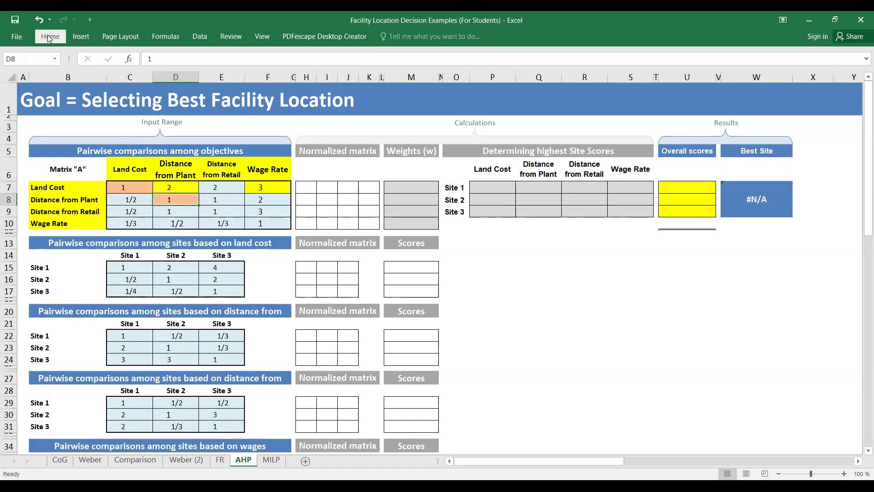
{"action": "left_click", "coordinate": [55, 77]}
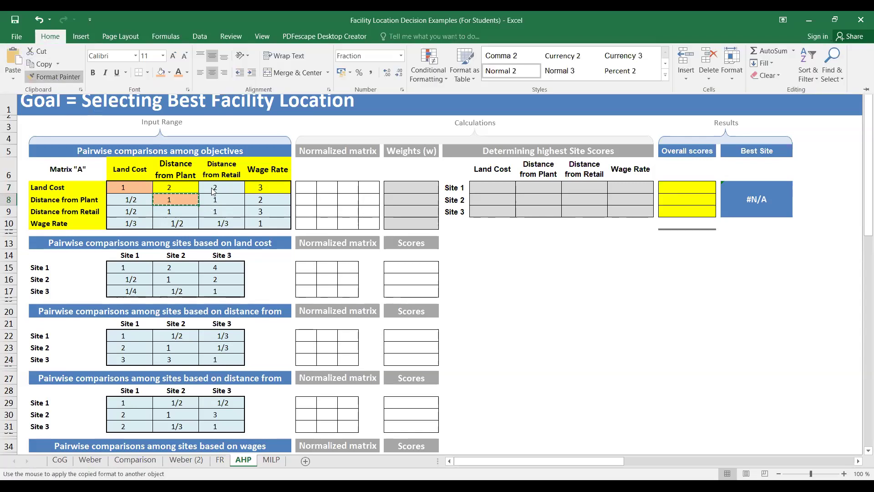
{"action": "left_click", "coordinate": [219, 211]}
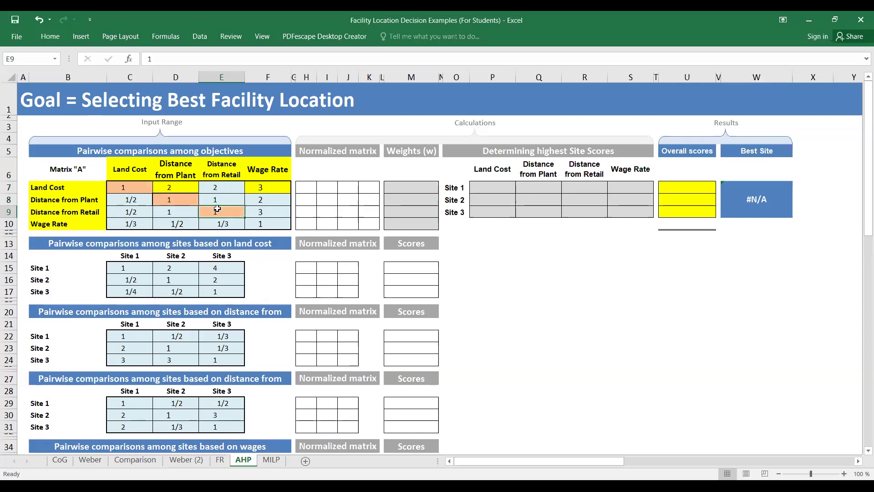
{"action": "left_click", "coordinate": [44, 32]}
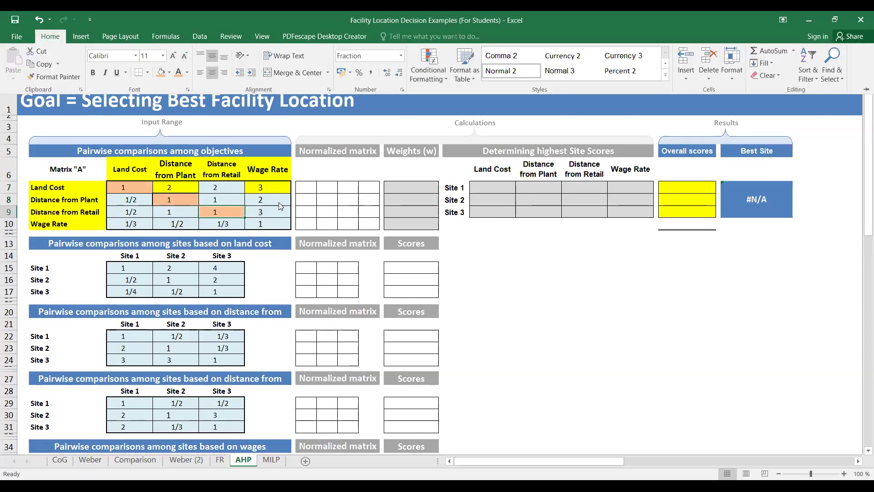
{"action": "left_click", "coordinate": [262, 225]}
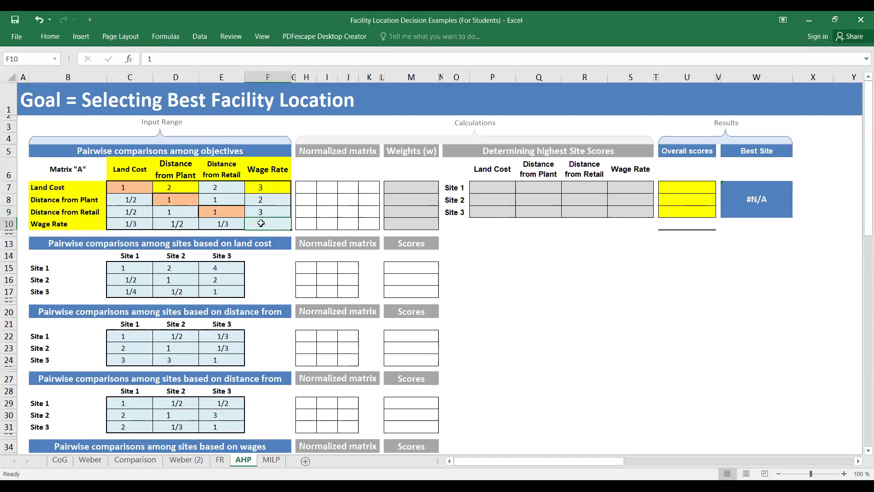
{"action": "left_click", "coordinate": [45, 33]}
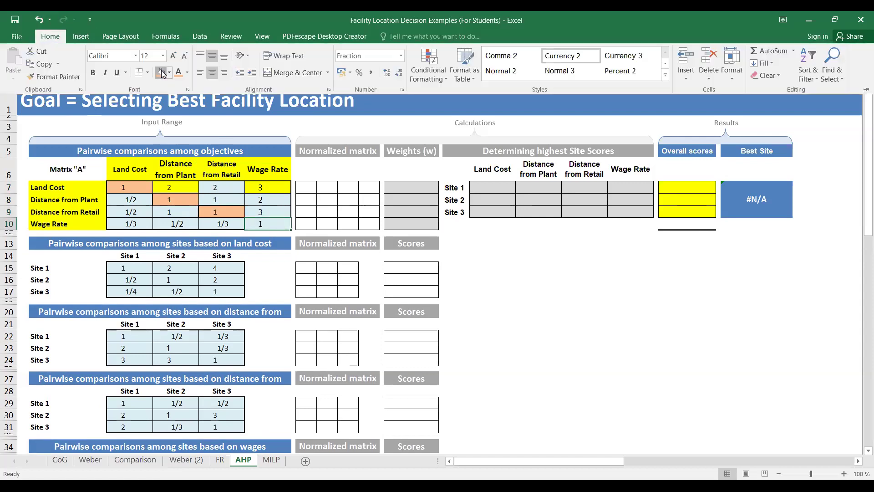
{"action": "left_click", "coordinate": [162, 71]}
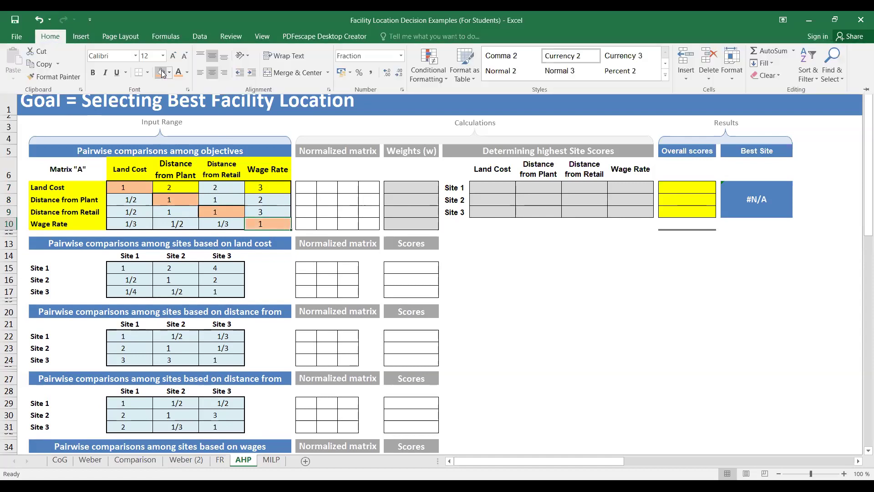
{"action": "left_click", "coordinate": [135, 188]}
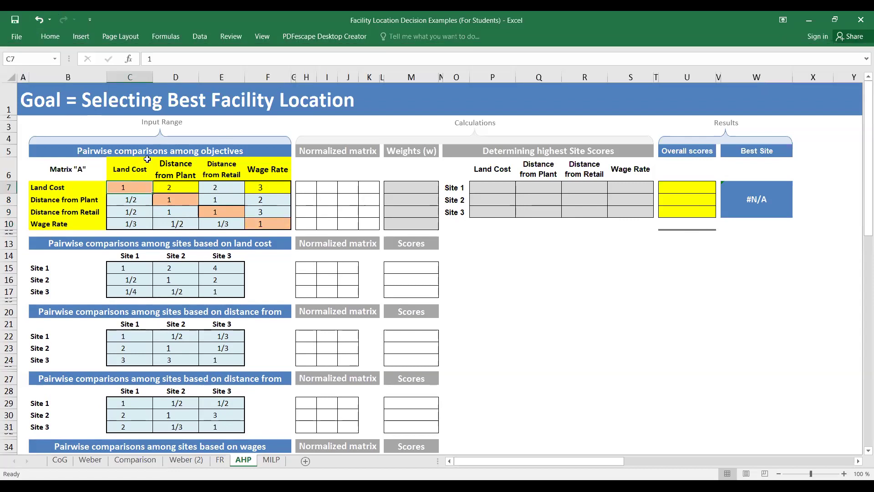
{"action": "left_click", "coordinate": [167, 198]}
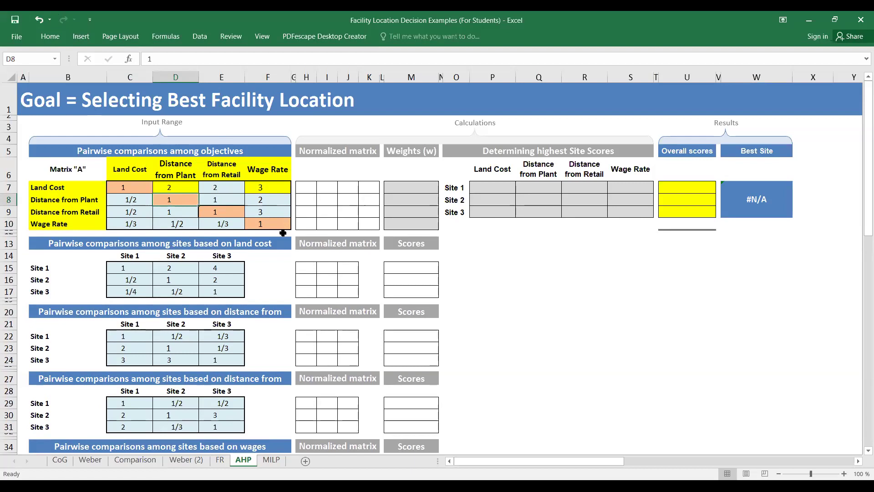
{"action": "left_click", "coordinate": [177, 186]}
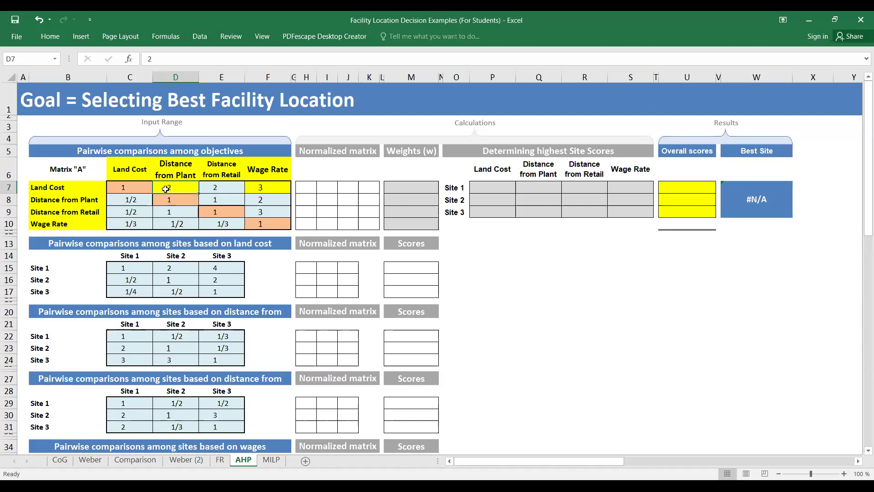
{"action": "left_click", "coordinate": [135, 200]}
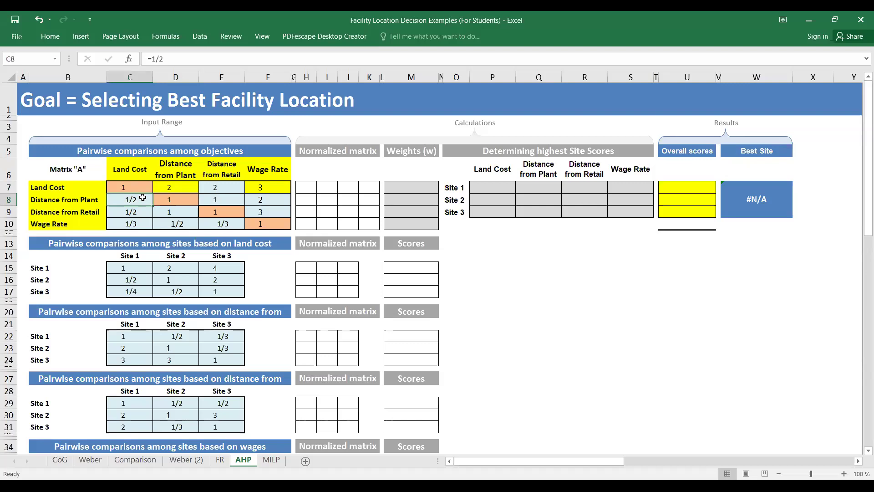
{"action": "left_click", "coordinate": [215, 187]}
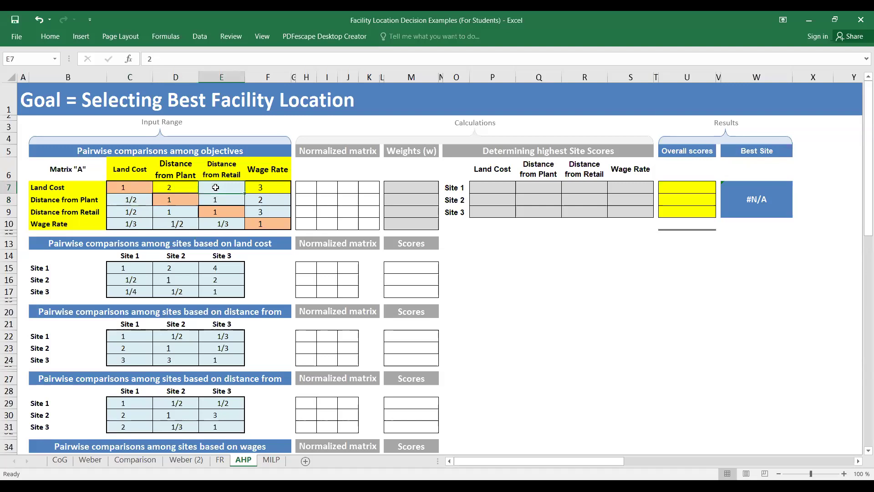
{"action": "left_click", "coordinate": [136, 210]}
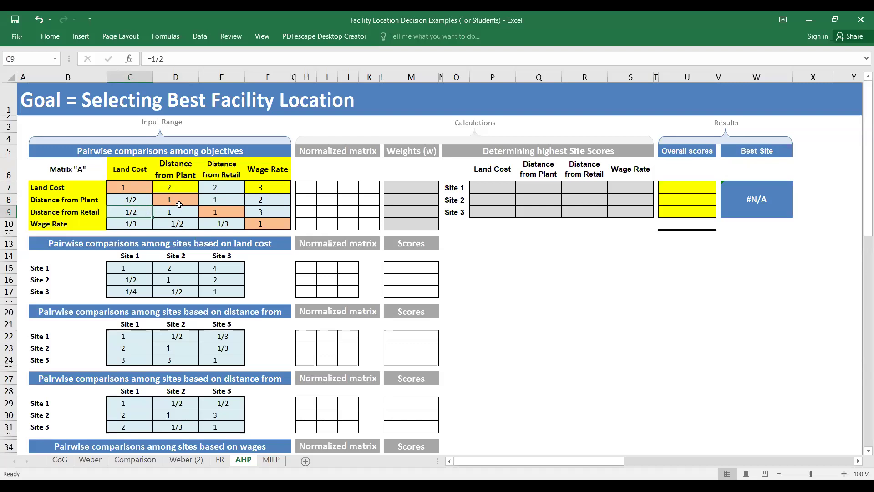
{"action": "left_click", "coordinate": [264, 184]}
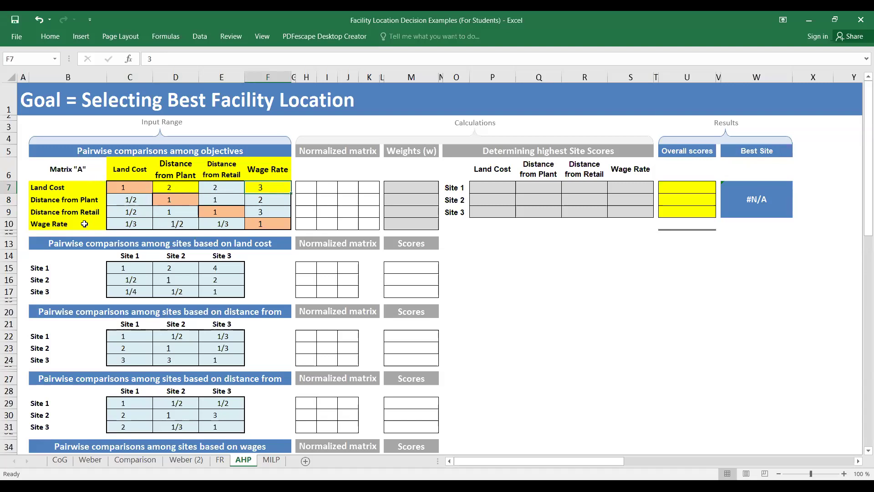
{"action": "left_click", "coordinate": [124, 226]}
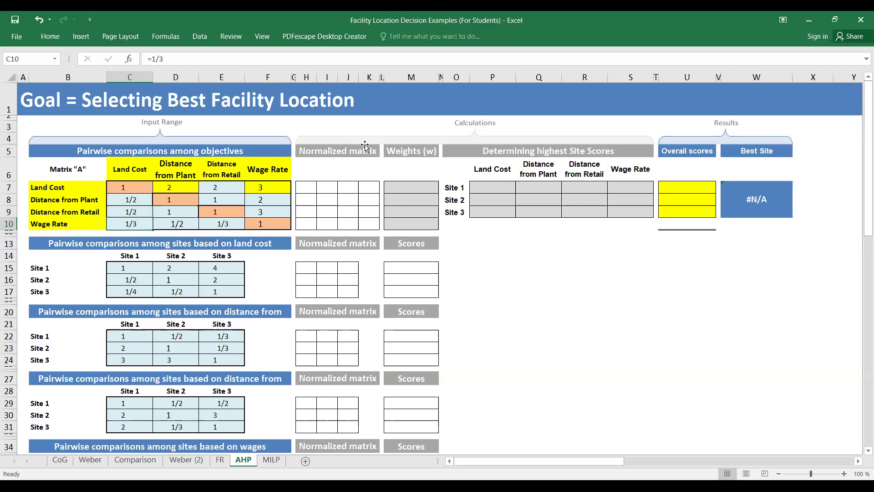
{"action": "left_click", "coordinate": [303, 186]}
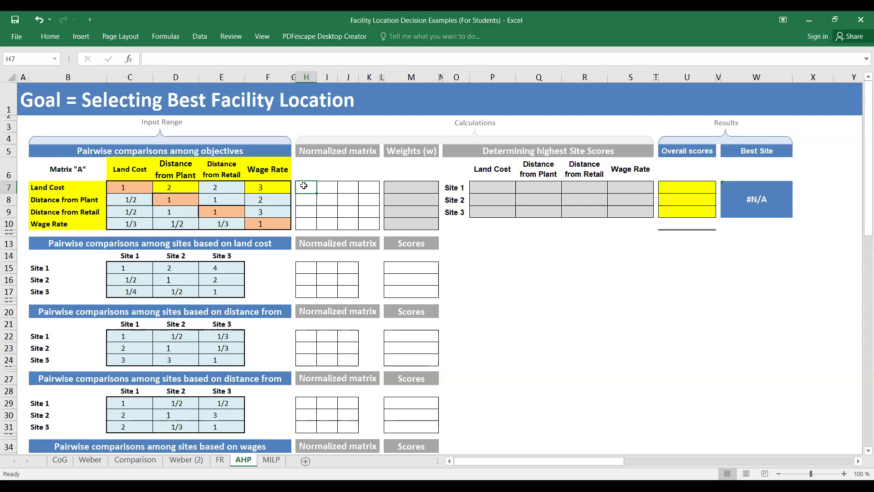
Step: Build the H7 formula =C7/SUM(C7:C10) dividing Land Cost by its column total
{"action": "type", "text": "="}
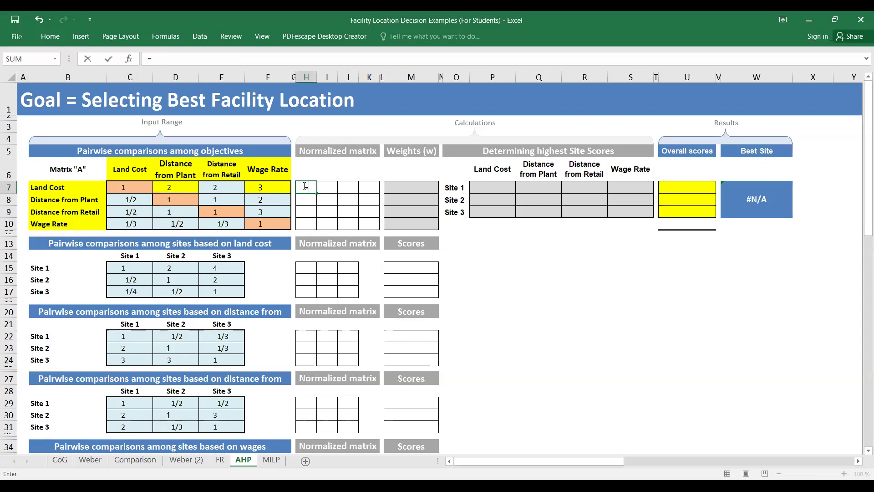
{"action": "left_click", "coordinate": [130, 187]}
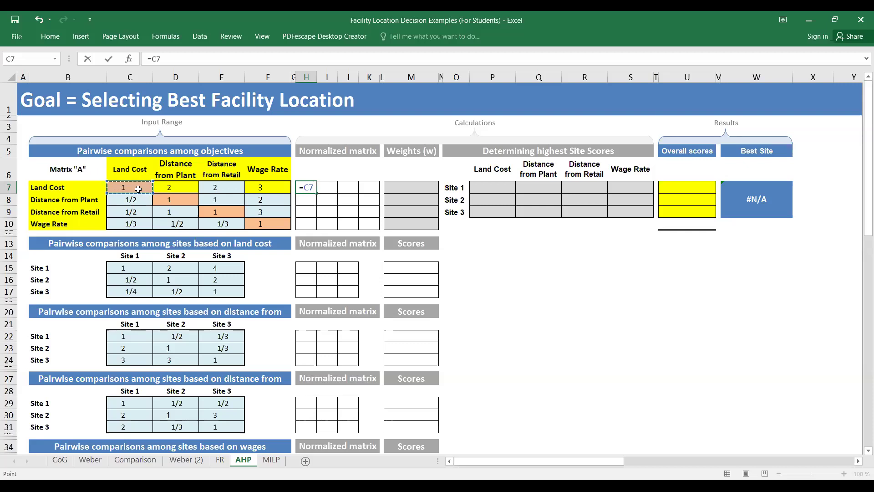
{"action": "type", "text": "/"}
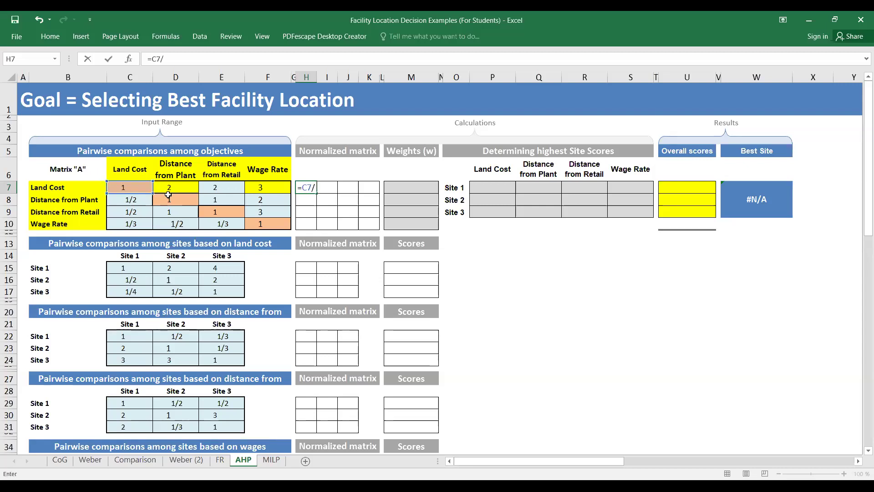
{"action": "type", "text": "sum"}
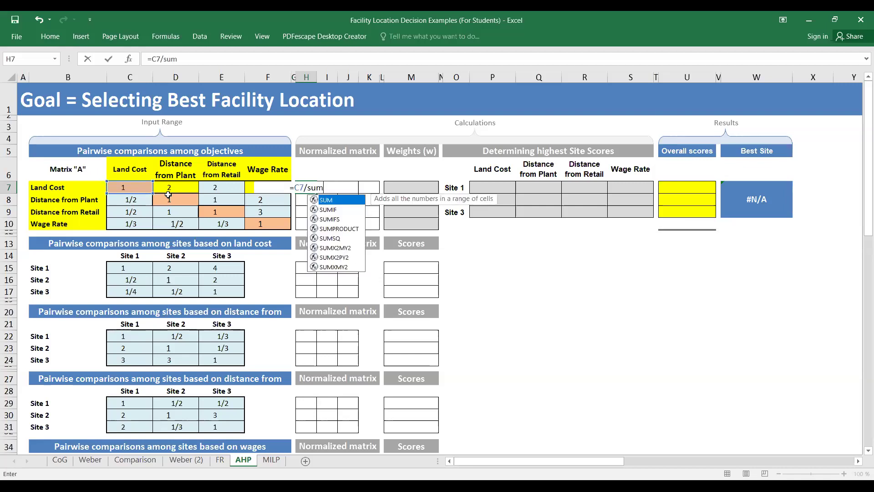
{"action": "type", "text": "("}
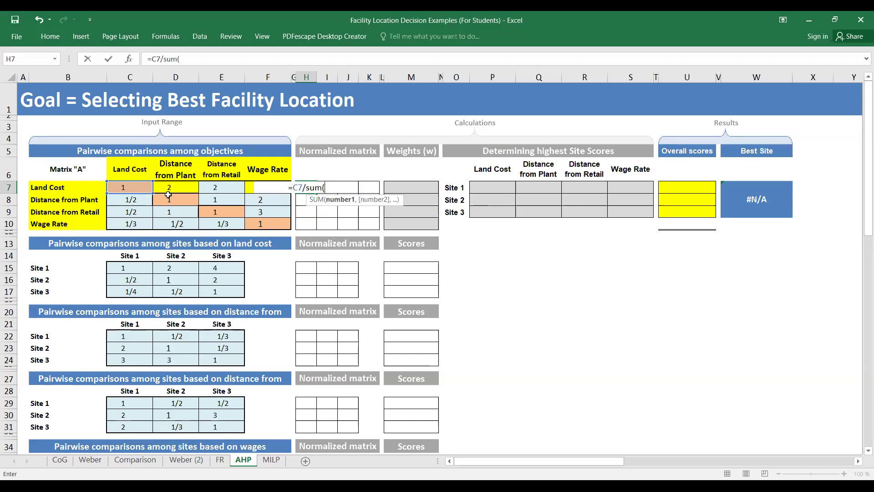
{"action": "left_click", "coordinate": [138, 185]}
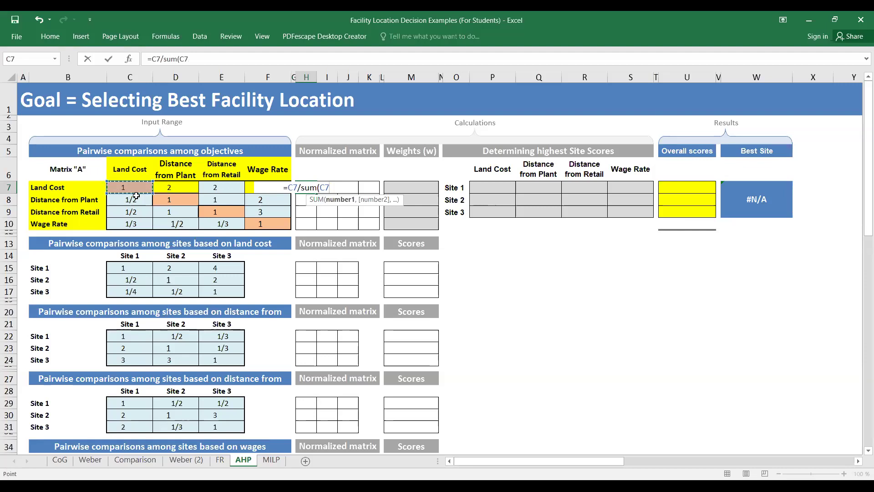
{"action": "left_click_drag", "start_coordinate": [135, 222], "coordinate": [136, 222]}
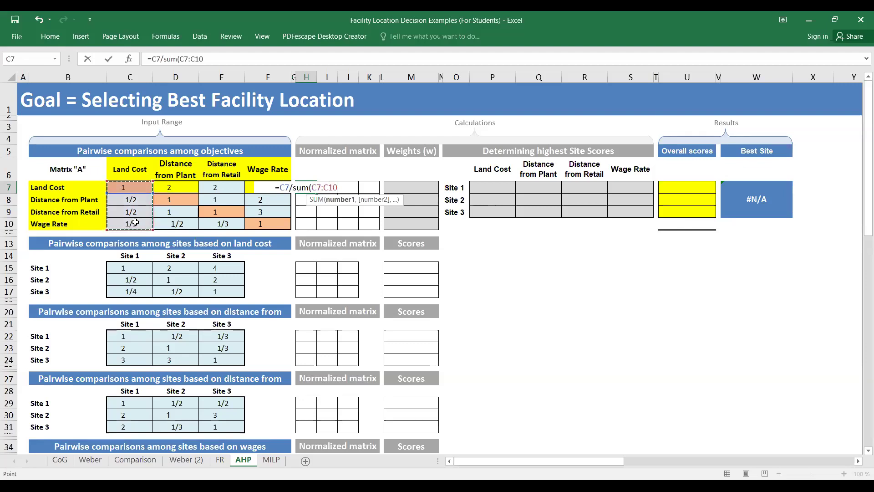
{"action": "type", "text": ")"}
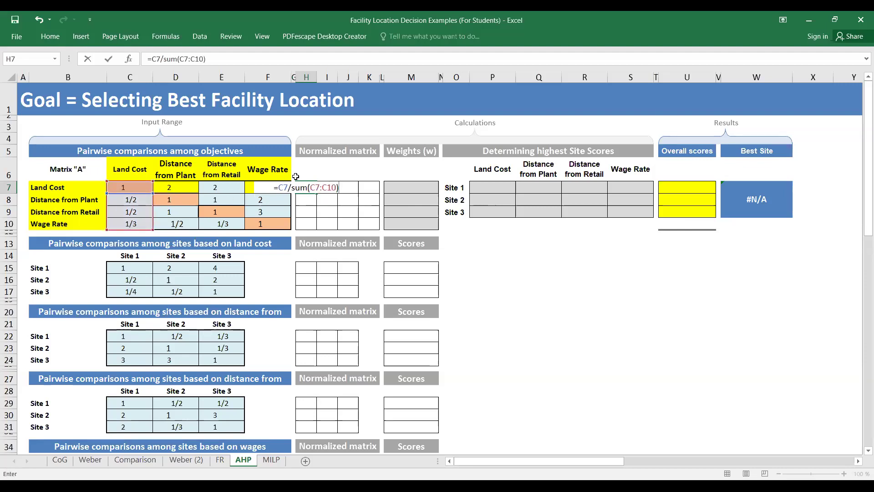
Step: Make the range $C$7:$C$10 absolute and fill H7 down to H10: 0.43, 0.21, 0.21, 0.14
{"action": "left_click", "coordinate": [316, 185]}
{"action": "key", "text": "F4"}
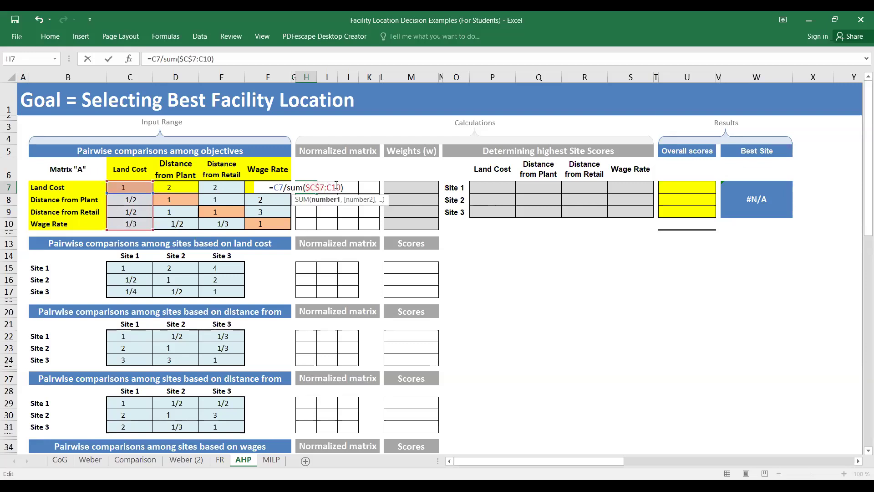
{"action": "left_click", "coordinate": [336, 186]}
{"action": "key", "text": "F4"}
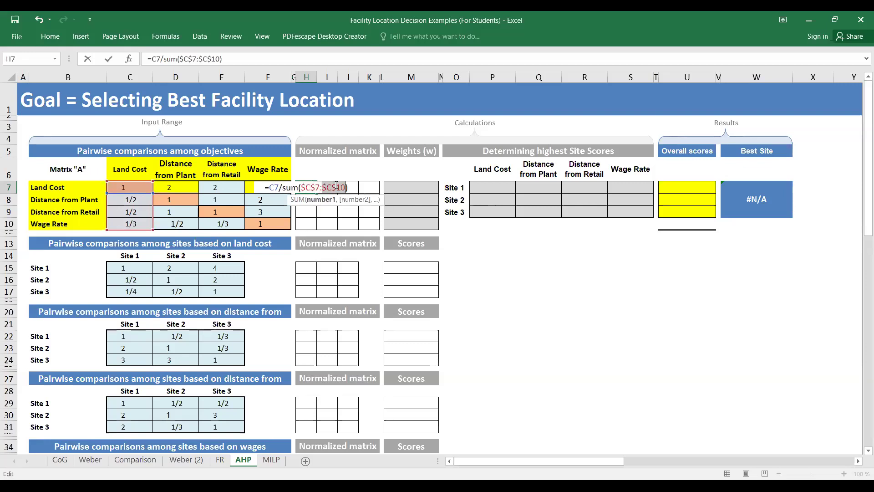
{"action": "key", "text": "Return"}
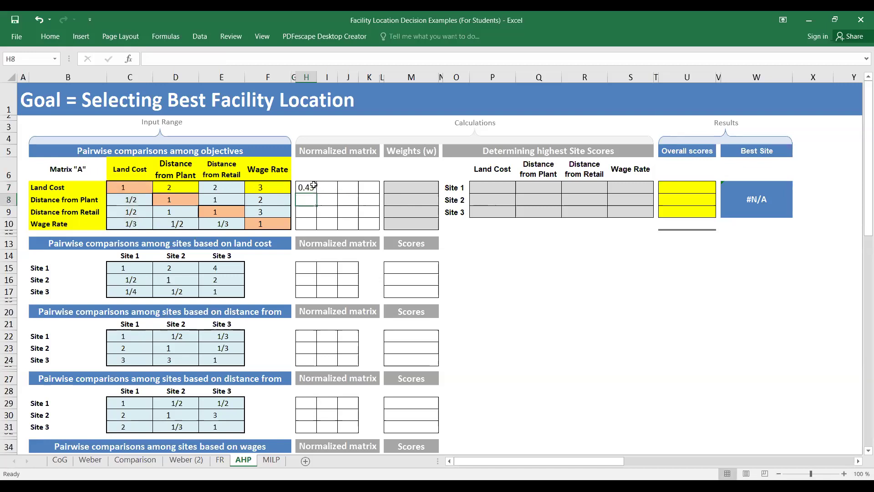
{"action": "left_click", "coordinate": [313, 186]}
{"action": "left_click_drag", "start_coordinate": [317, 193], "coordinate": [316, 225]}
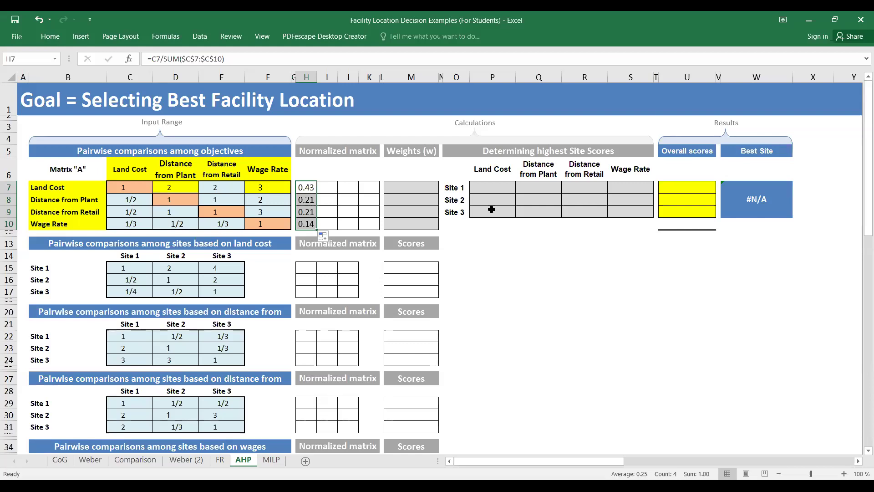
Step: Enter a Distance from Plant normalization formula in I7 over the absolute range $D$7:$D$10
{"action": "left_click", "coordinate": [323, 187]}
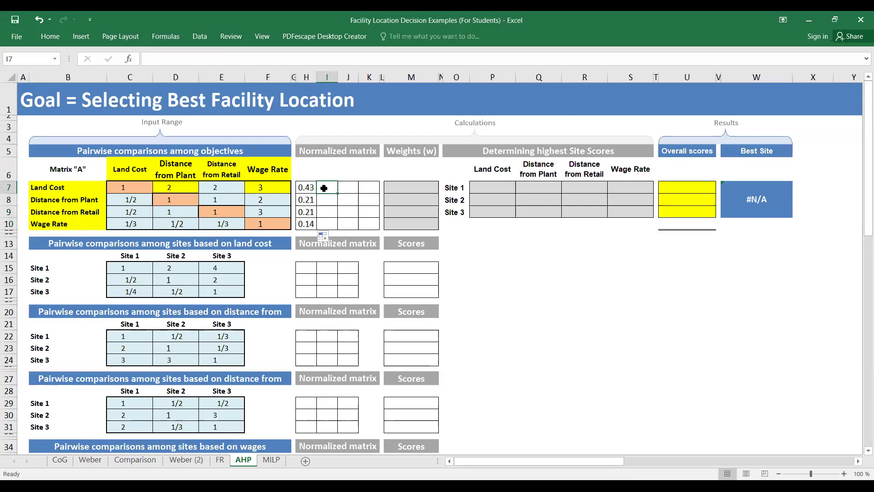
{"action": "type", "text": "="}
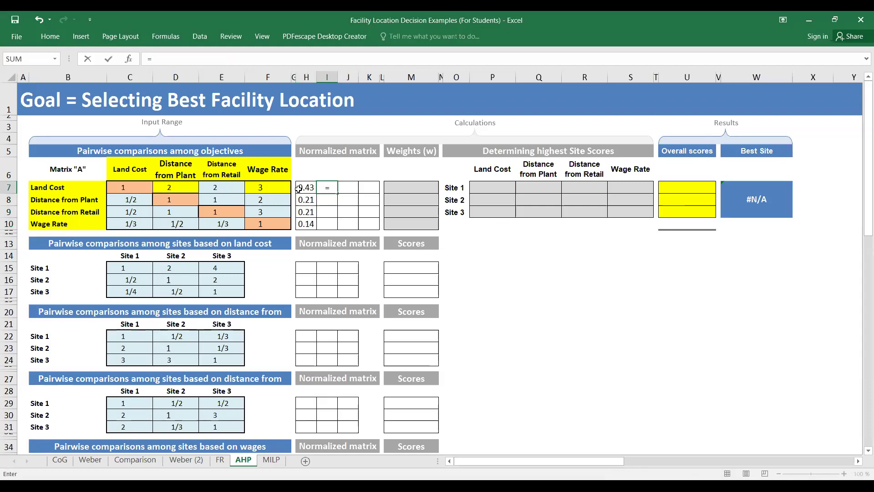
{"action": "left_click", "coordinate": [178, 188]}
{"action": "type", "text": "/("}
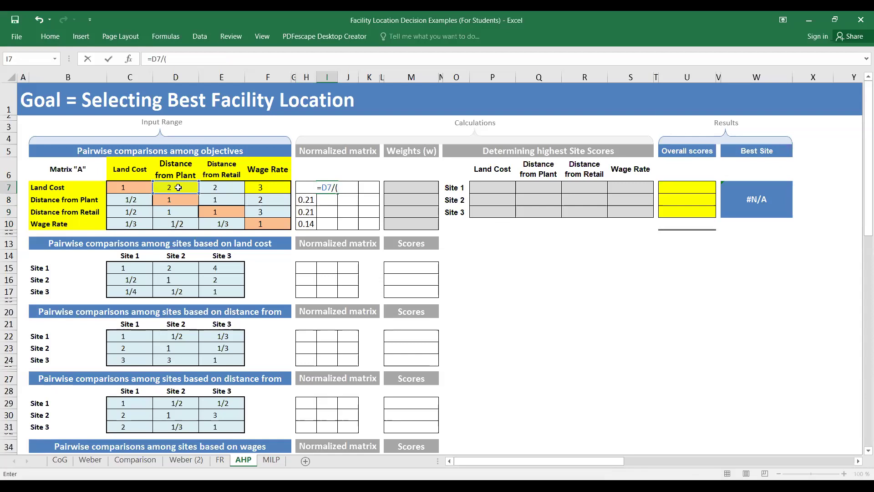
{"action": "type", "text": "sum("}
{"action": "left_click", "coordinate": [177, 187]}
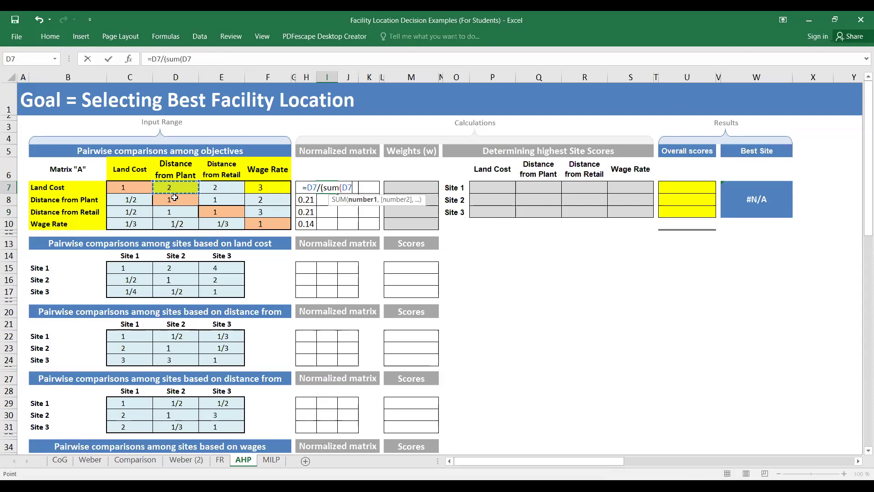
{"action": "left_click_drag", "start_coordinate": [174, 187], "coordinate": [176, 224]}
{"action": "left_click", "coordinate": [342, 187]}
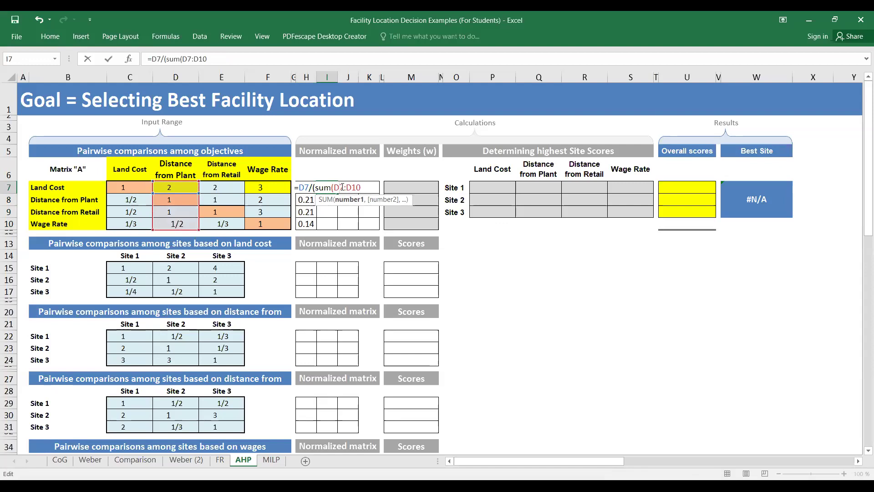
{"action": "key", "text": "F4"}
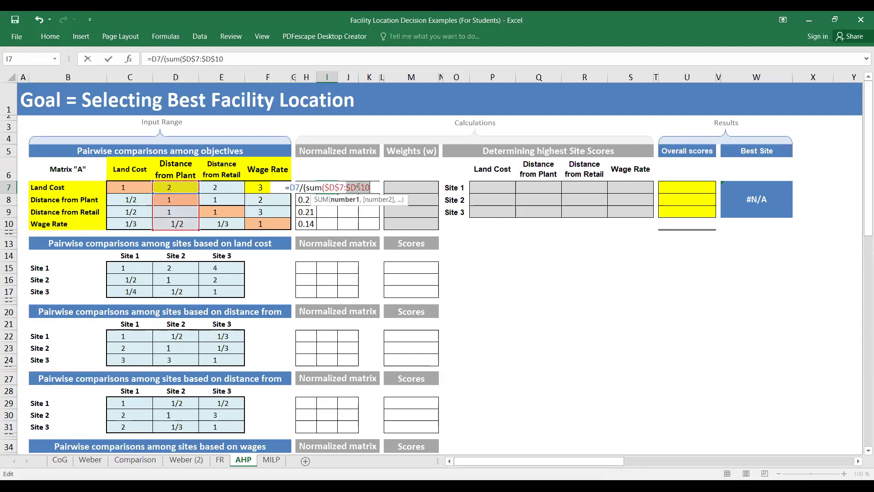
{"action": "left_click", "coordinate": [374, 185]}
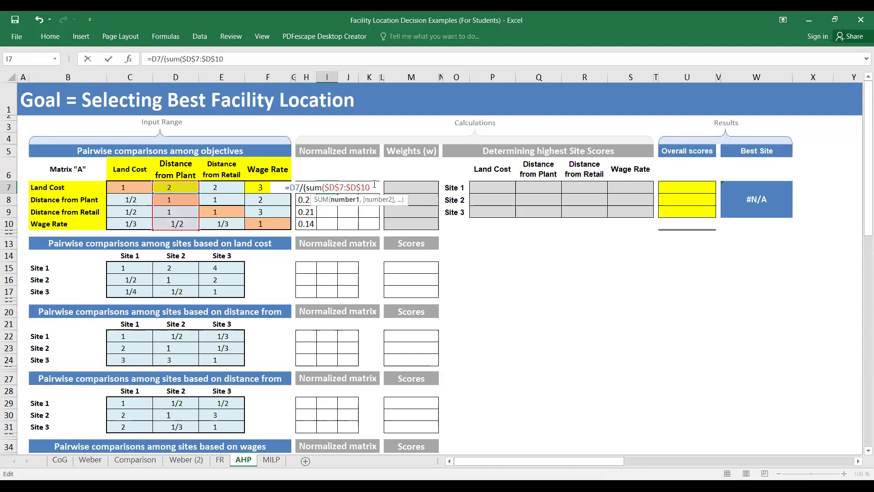
{"action": "type", "text": ")"}
{"action": "key", "text": "Return"}
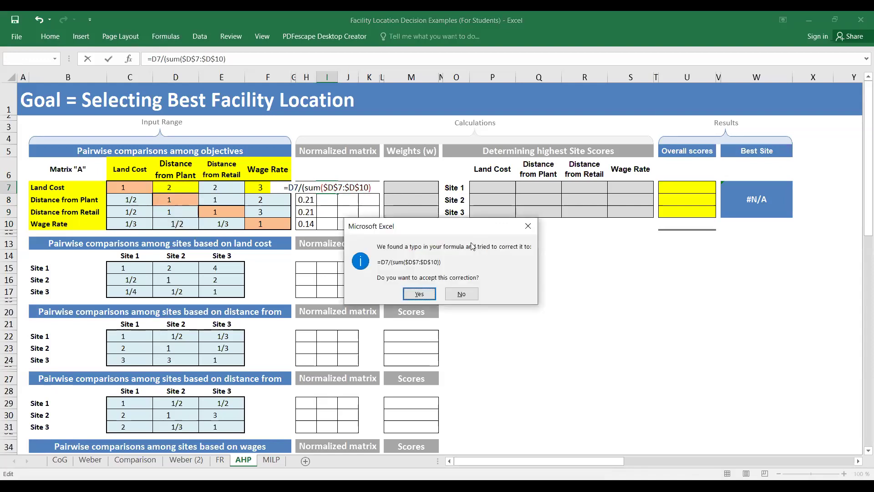
Step: Remove the extra '(' from I7's formula and fill it down to I10: 0.44, 0.22, 0.22, 0.11
{"action": "left_click", "coordinate": [454, 296]}
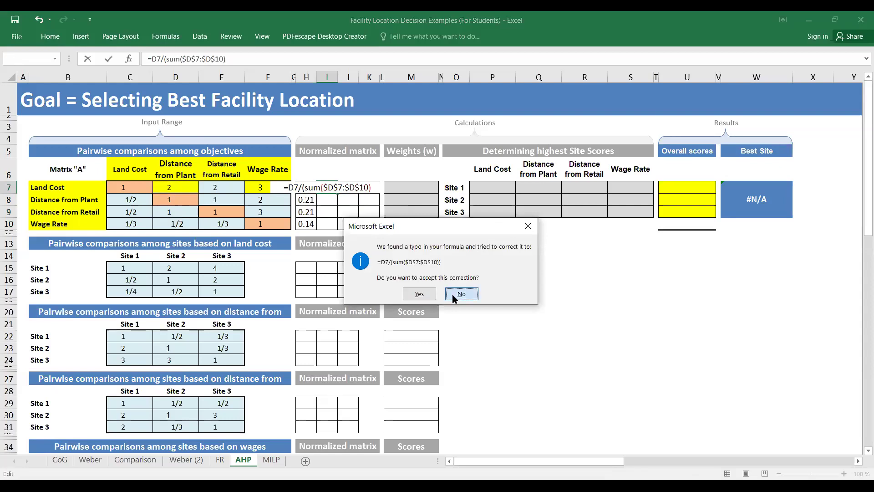
{"action": "left_click", "coordinate": [444, 282]}
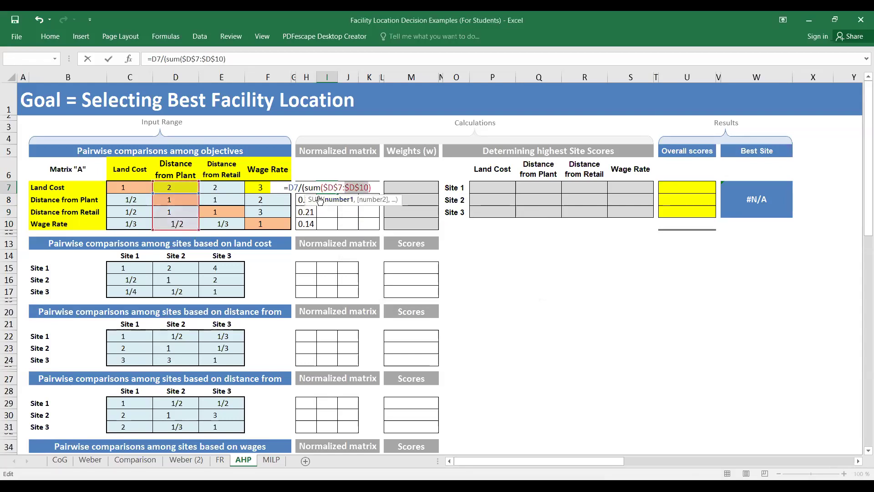
{"action": "left_click", "coordinate": [305, 186]}
{"action": "key", "text": "BackSpace"}
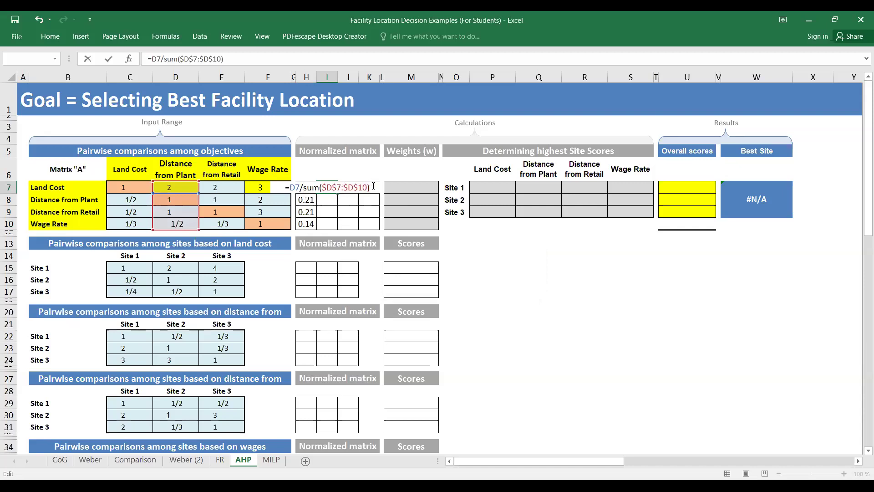
{"action": "key", "text": "Return"}
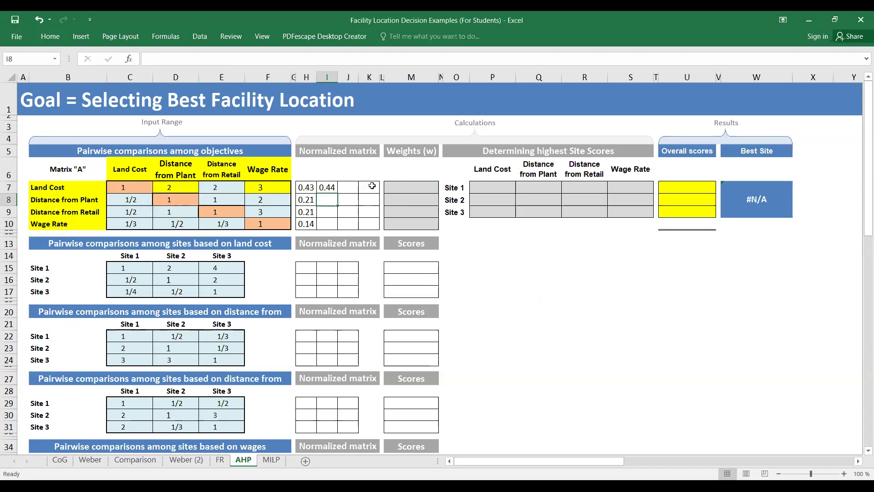
{"action": "left_click", "coordinate": [334, 187]}
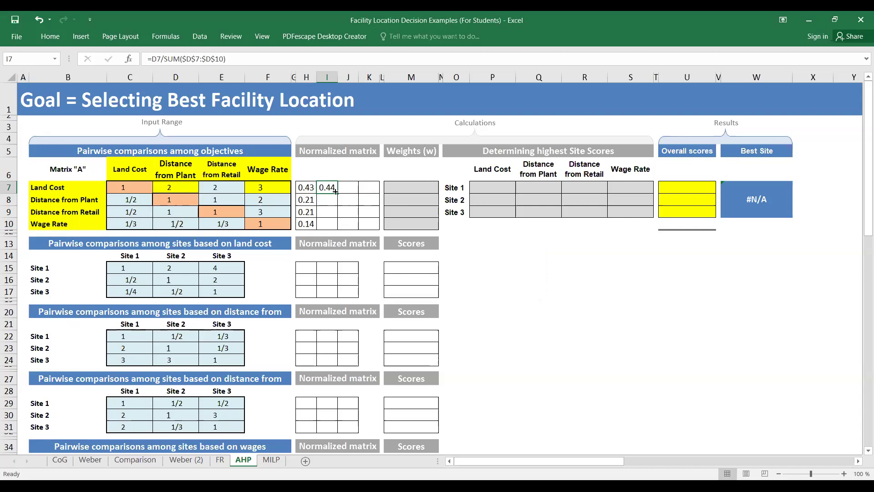
{"action": "left_click_drag", "start_coordinate": [335, 192], "coordinate": [337, 227]}
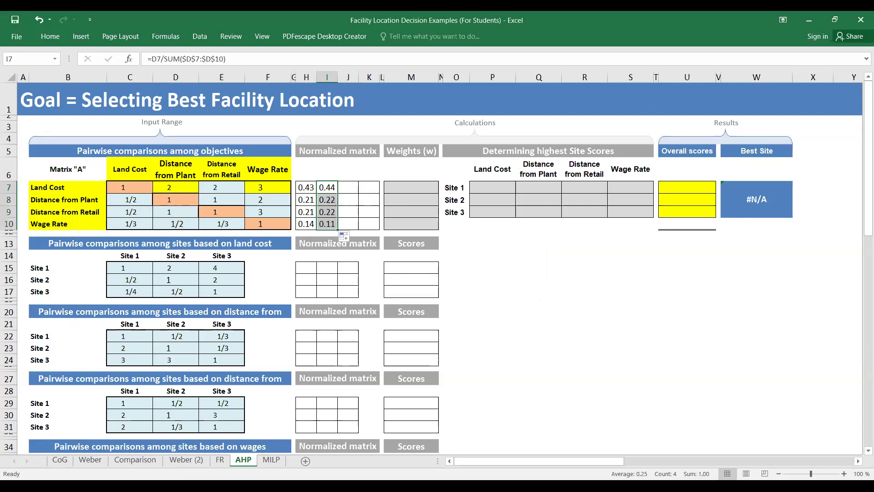
Step: Build the J7 formula =E7/SUM(E7:E10) for the Distance from Retail column
{"action": "left_click", "coordinate": [351, 185]}
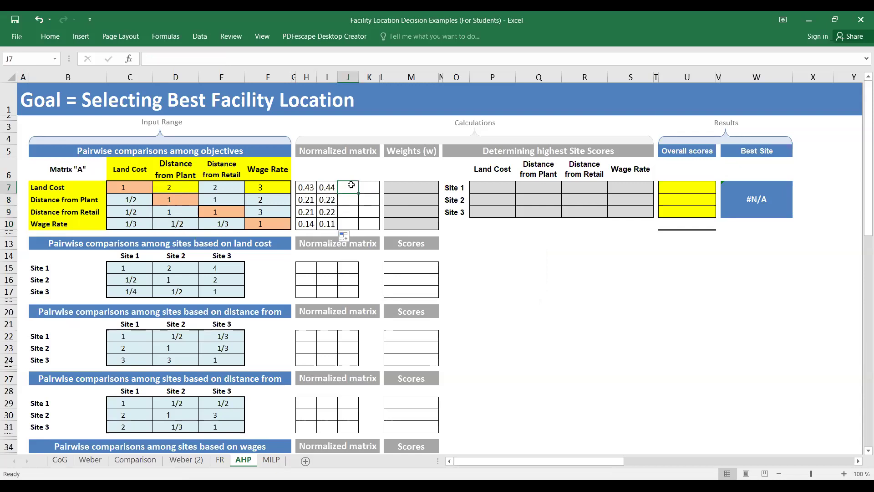
{"action": "type", "text": "="}
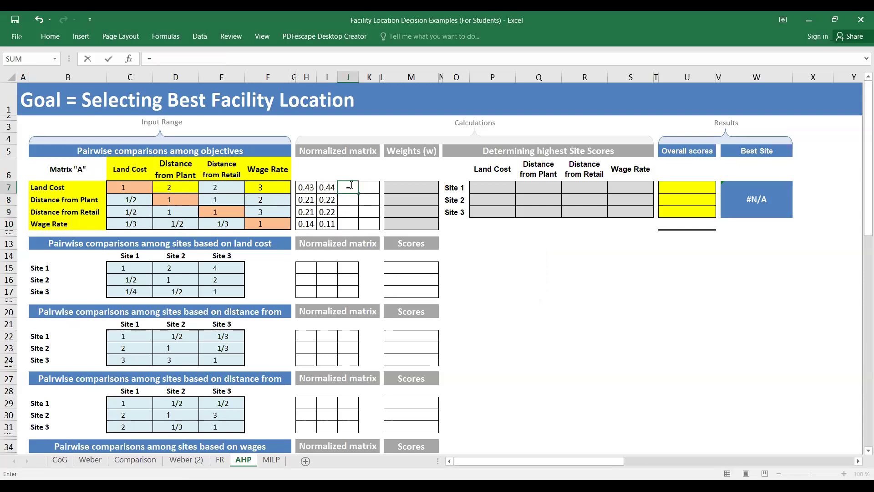
{"action": "left_click", "coordinate": [235, 185]}
{"action": "type", "text": "/"}
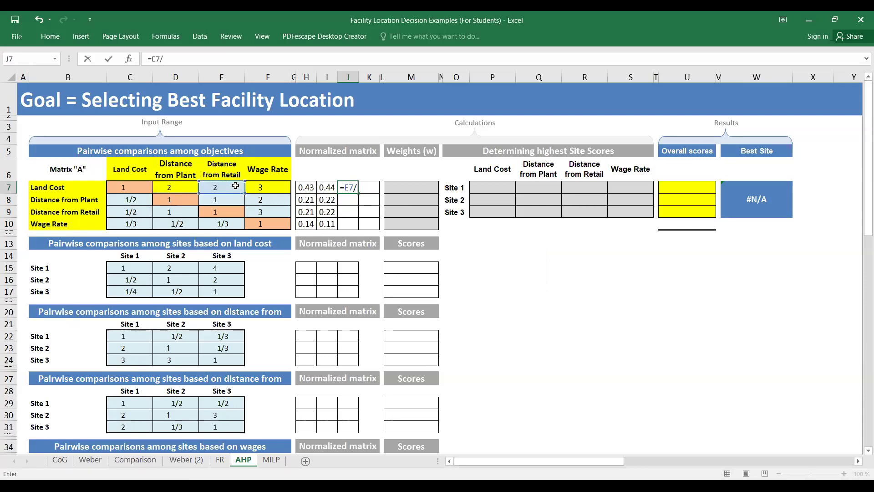
{"action": "type", "text": "sum"}
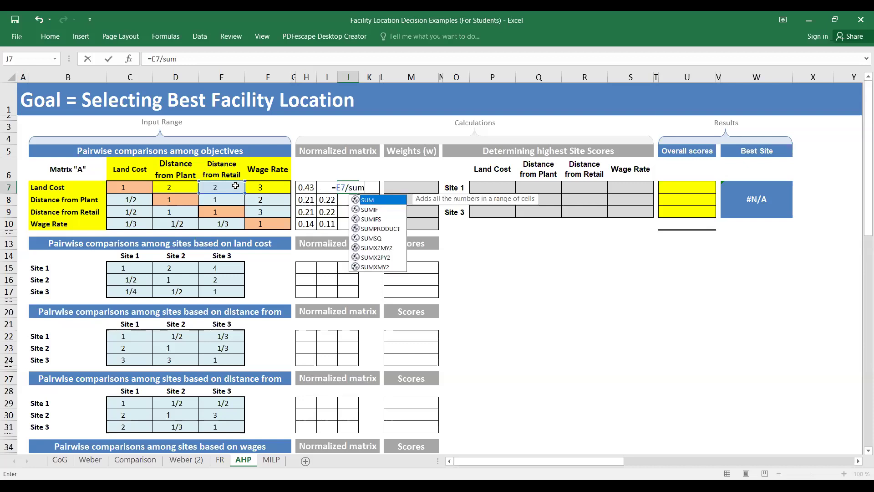
{"action": "type", "text": "("}
{"action": "left_click", "coordinate": [235, 186]}
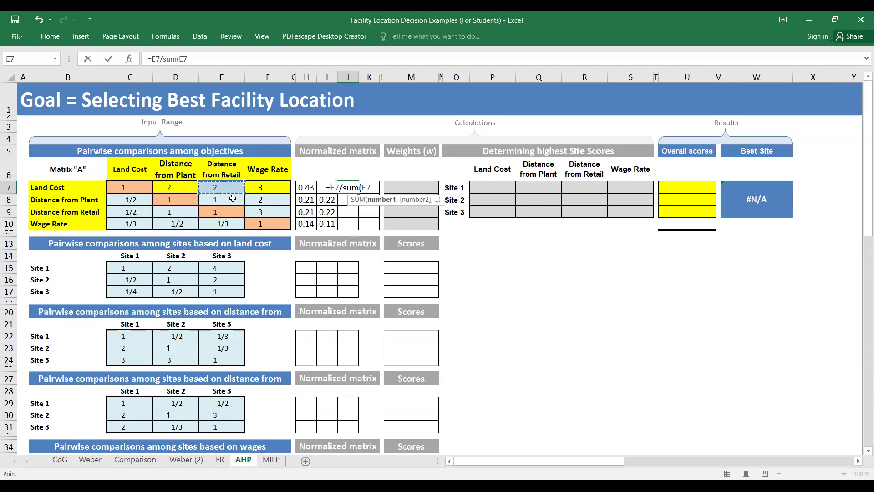
{"action": "left_click_drag", "start_coordinate": [233, 199], "coordinate": [233, 219]}
{"action": "type", "text": ")"}
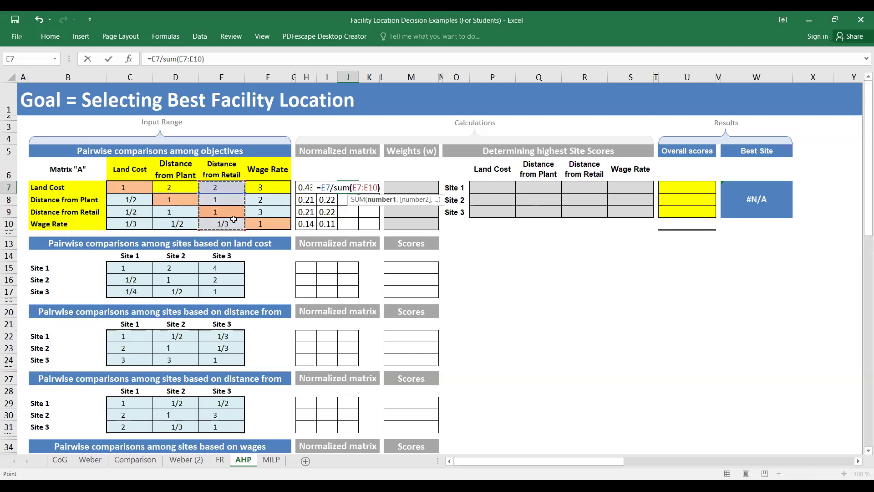
Step: Make the range $E$7:$E$10 absolute and fill J7 down to J10: 0.46, 0.23, 0.23, 0.08
{"action": "left_click", "coordinate": [359, 187]}
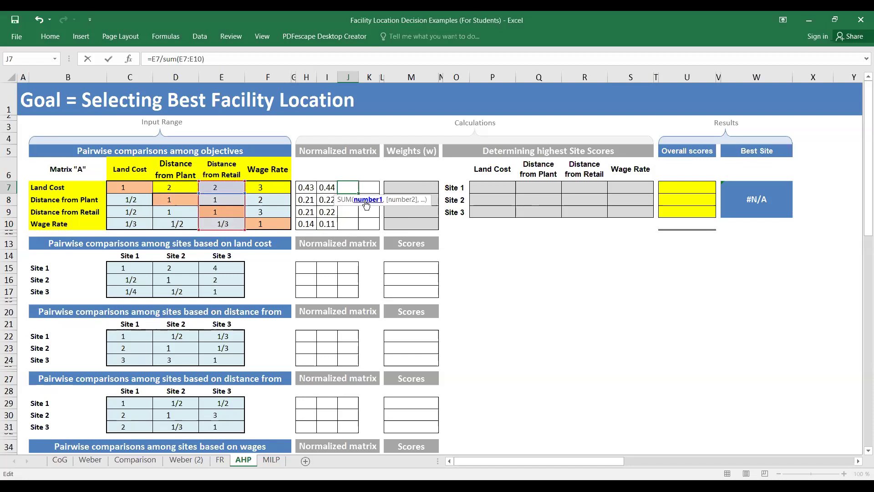
{"action": "key", "text": "F4"}
{"action": "left_click", "coordinate": [375, 188]}
{"action": "key", "text": "F4"}
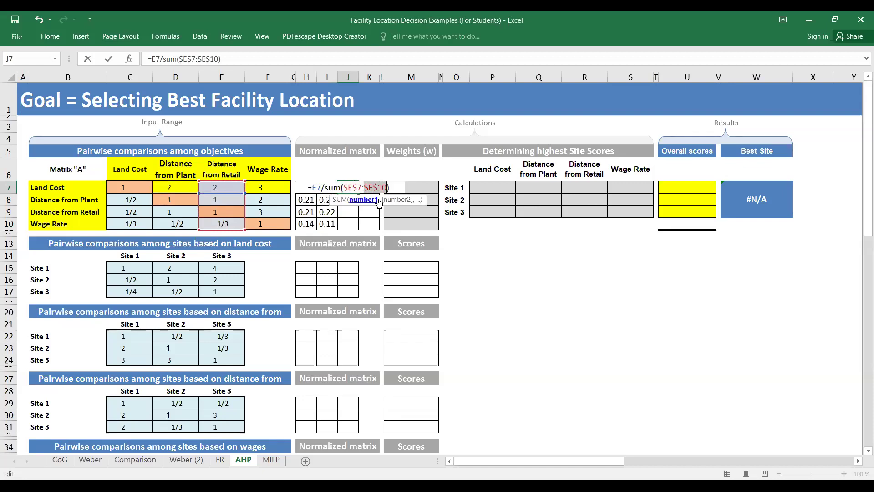
{"action": "key", "text": "Return"}
{"action": "left_click", "coordinate": [350, 187]}
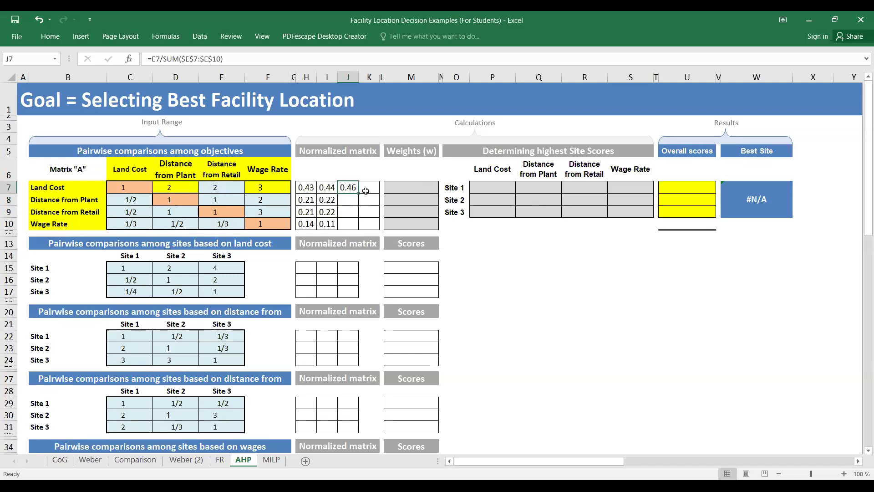
{"action": "left_click_drag", "start_coordinate": [358, 193], "coordinate": [354, 225]}
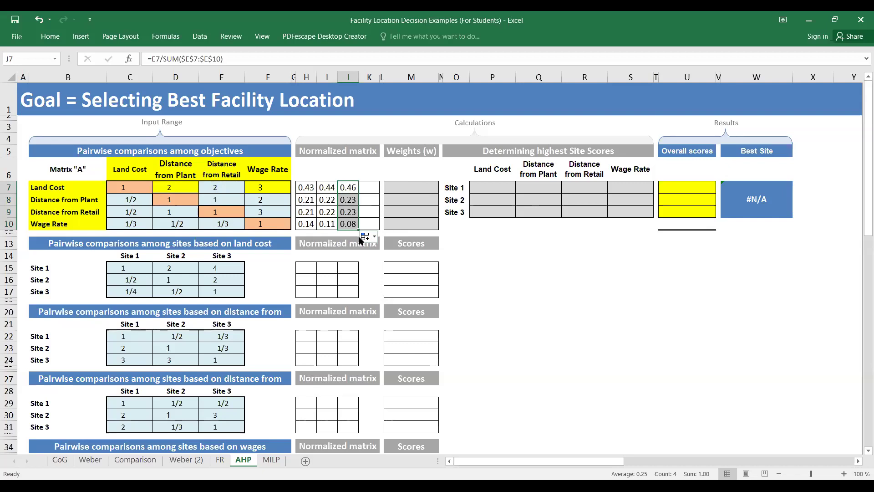
Step: Build the K7 formula =F7/SUM(F7:F10) for the Wage Rate column
{"action": "left_click", "coordinate": [372, 185]}
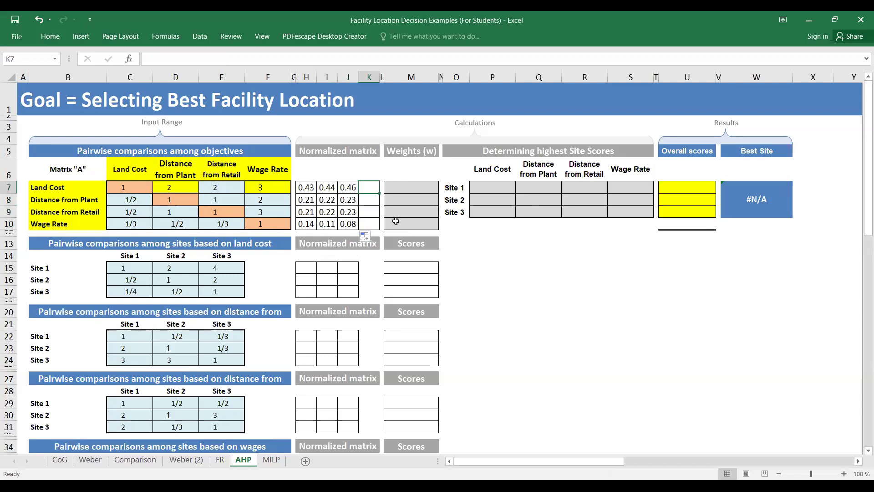
{"action": "type", "text": "="}
{"action": "left_click", "coordinate": [270, 187]}
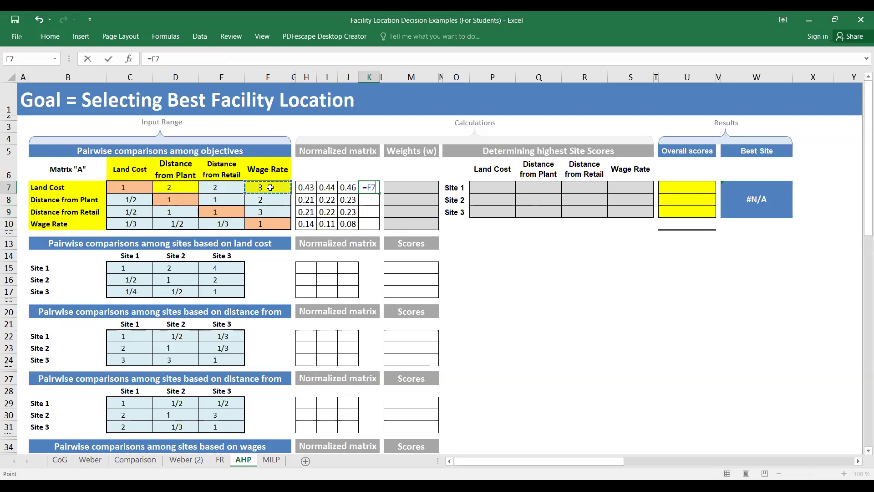
{"action": "type", "text": "/sum("}
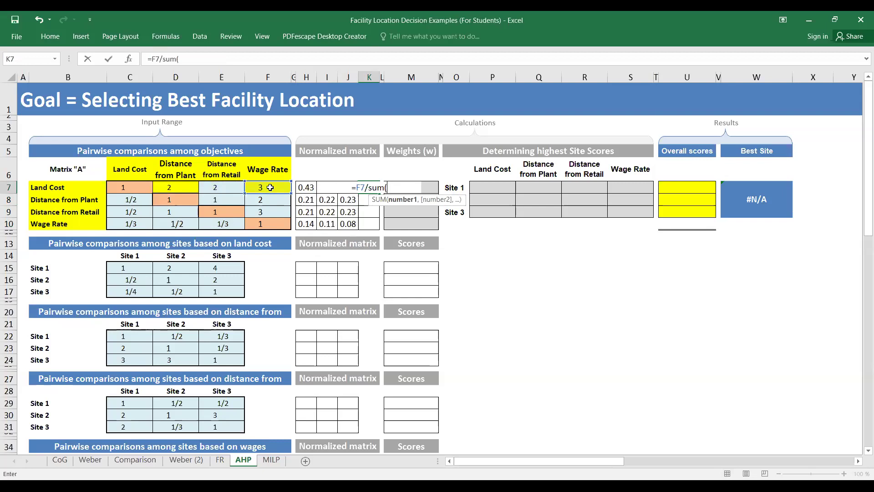
{"action": "left_click", "coordinate": [270, 188]}
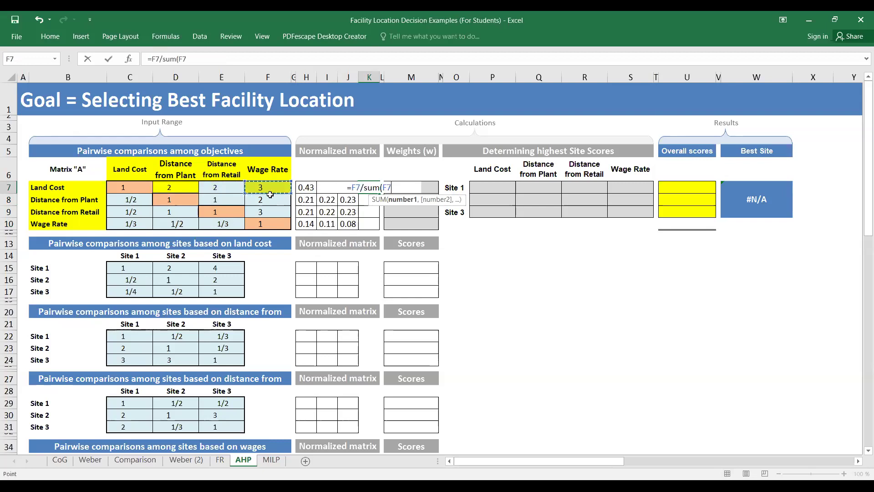
{"action": "type", "text": ":F10"}
Step: Make the range $F$7:$F$10 absolute and fill K7 down to K10: 0.33, 0.22, 0.33, 0.11
{"action": "key", "text": "F4"}
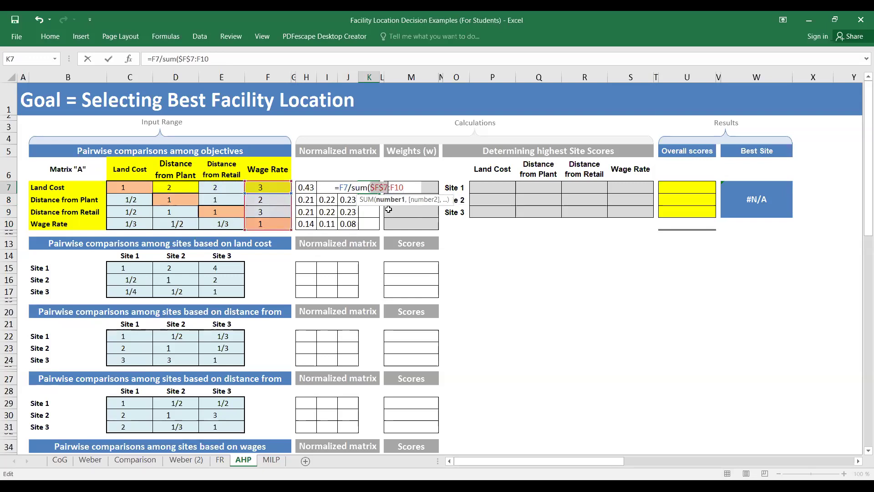
{"action": "left_click", "coordinate": [396, 186]}
{"action": "key", "text": "F4"}
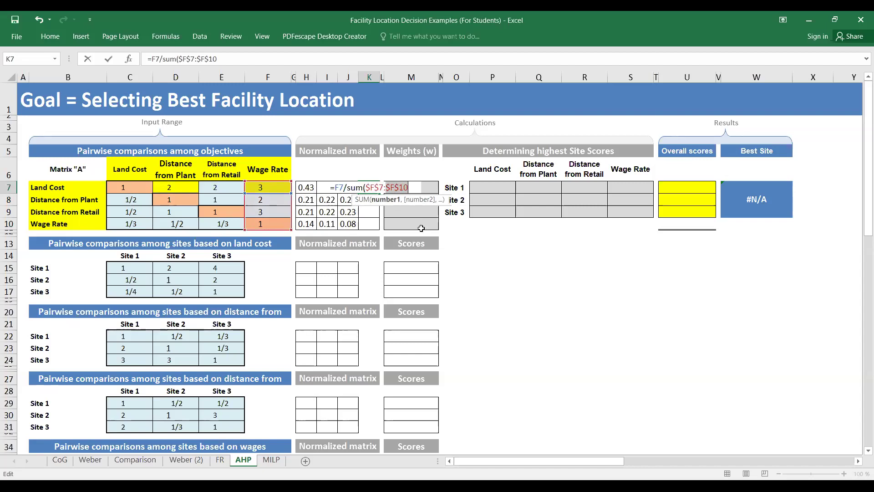
{"action": "key", "text": "Right"}
{"action": "key", "text": "Return"}
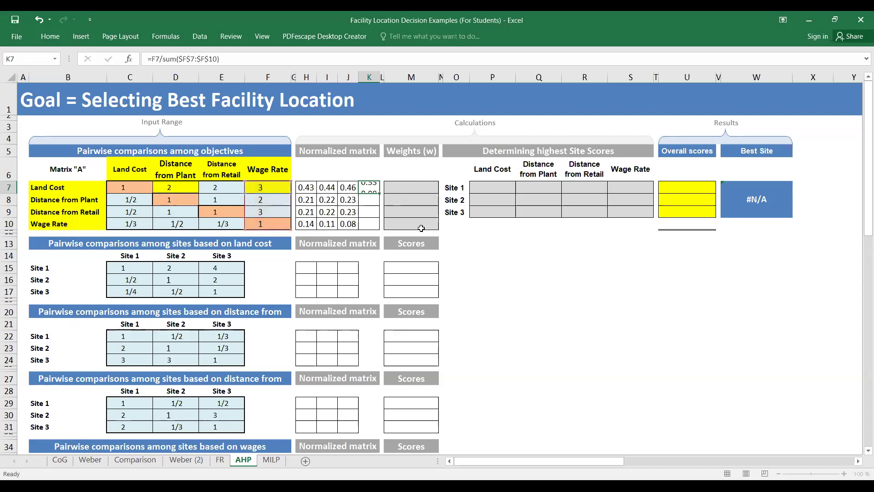
{"action": "left_click", "coordinate": [369, 187]}
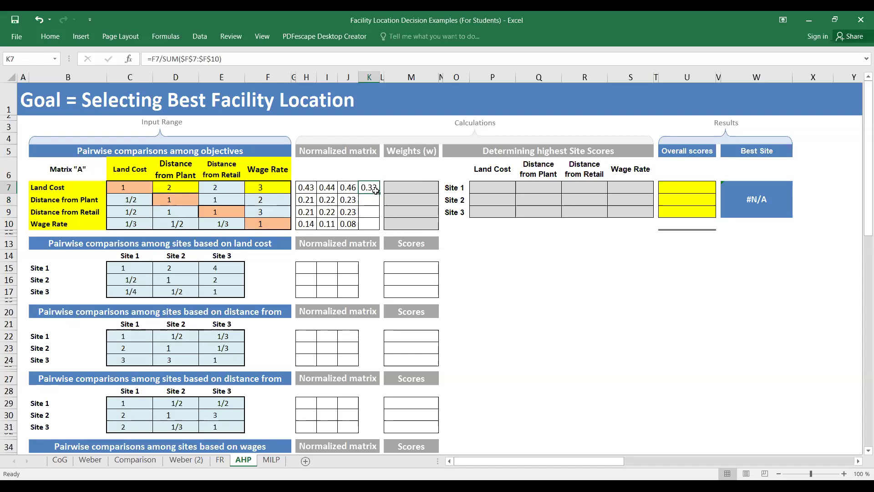
{"action": "left_click_drag", "start_coordinate": [379, 193], "coordinate": [375, 225]}
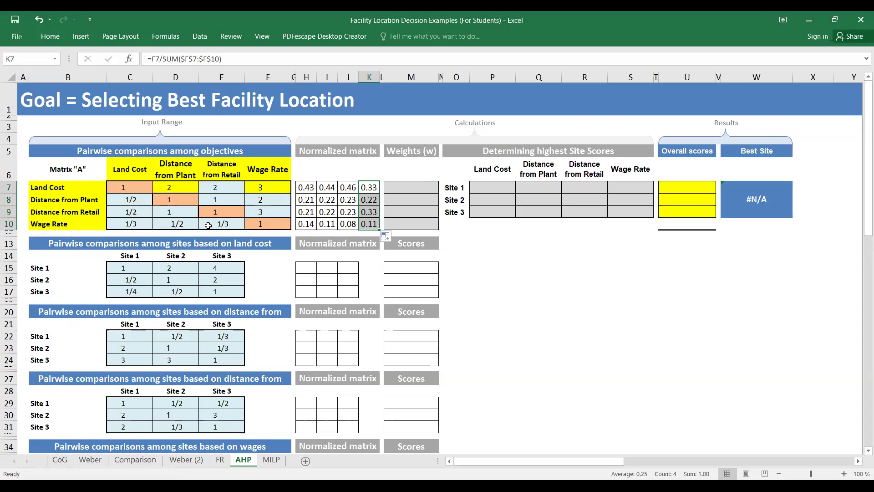
Step: Enter =AVERAGE(H7:K7) in M7 and fill to M10, giving weights 0.42, 0.22, 0.25, 0.11
{"action": "left_click", "coordinate": [420, 186]}
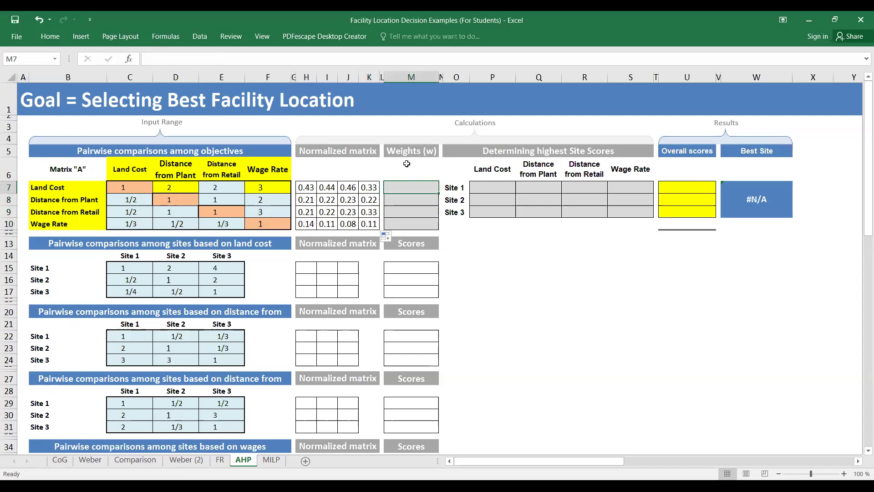
{"action": "type", "text": "="}
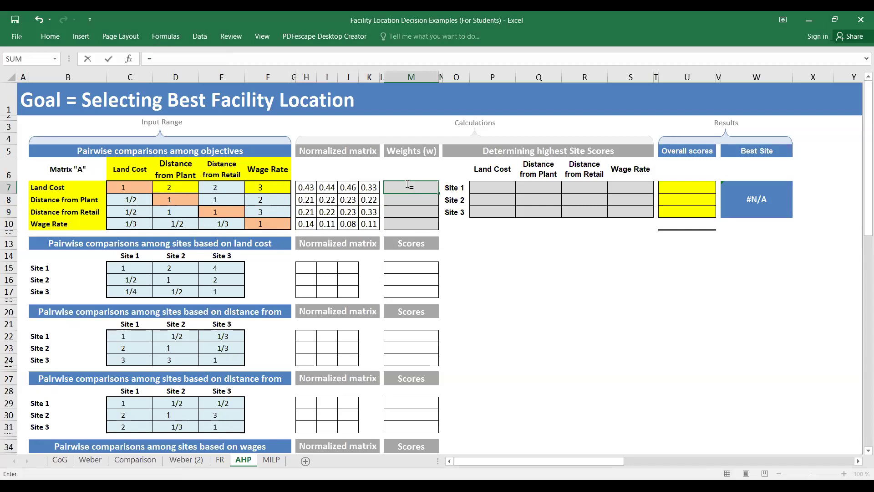
{"action": "type", "text": "average"}
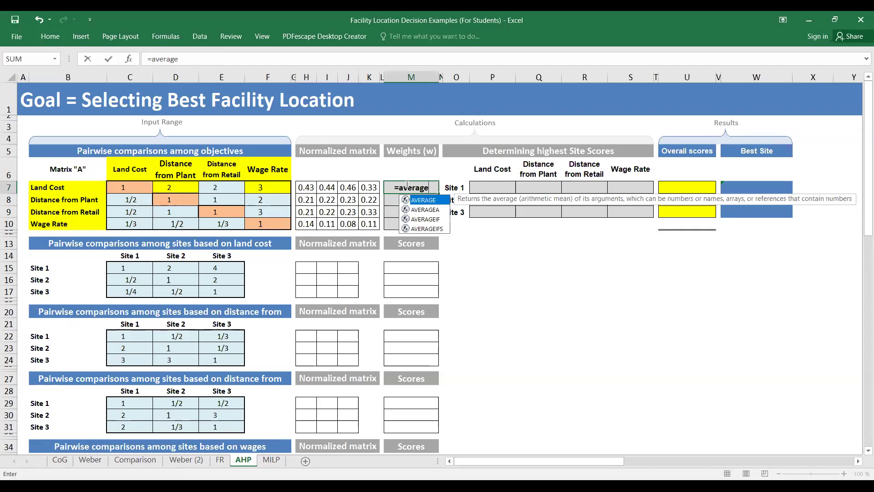
{"action": "type", "text": "("}
{"action": "left_click", "coordinate": [313, 188]}
{"action": "left_click_drag", "start_coordinate": [323, 188], "coordinate": [368, 188]}
{"action": "type", "text": ")"}
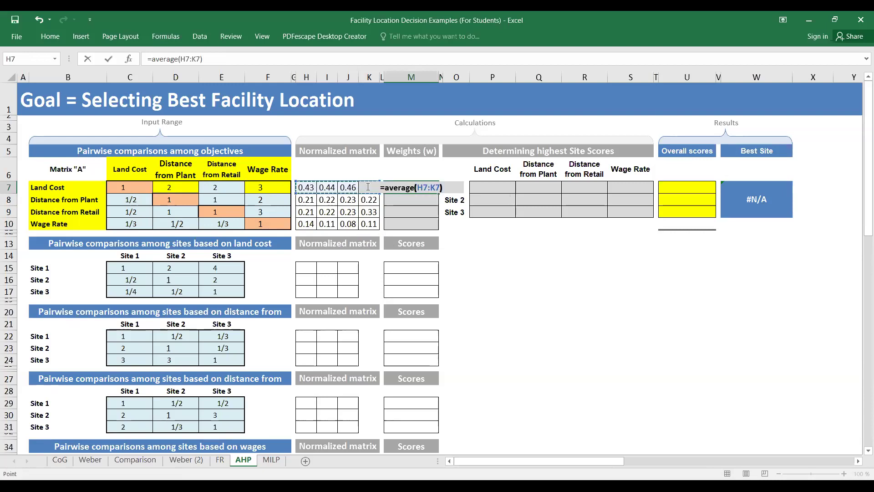
{"action": "key", "text": "Return"}
{"action": "left_click", "coordinate": [430, 192]}
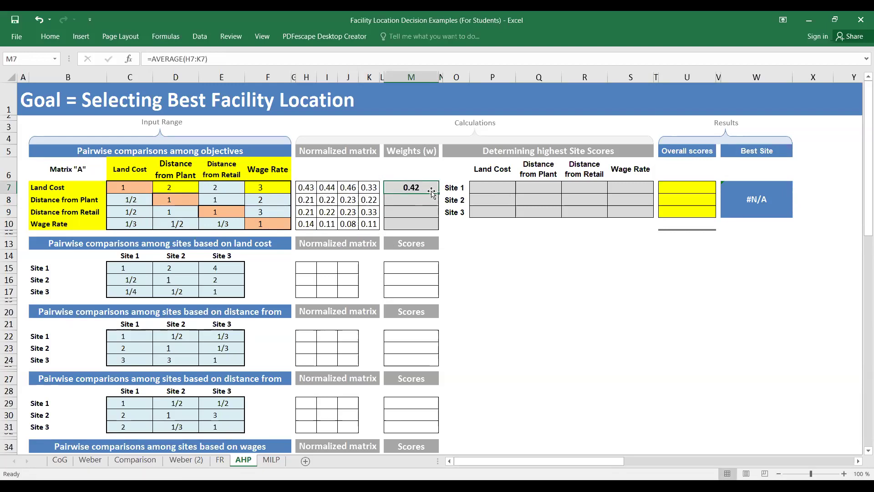
{"action": "left_click_drag", "start_coordinate": [438, 193], "coordinate": [437, 214]}
{"action": "left_click_drag", "start_coordinate": [436, 224], "coordinate": [436, 224]}
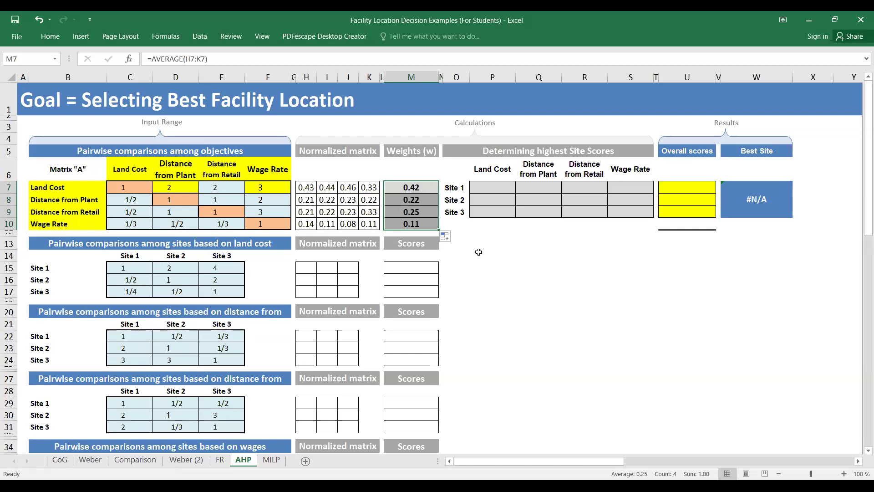
{"action": "left_click", "coordinate": [489, 253]}
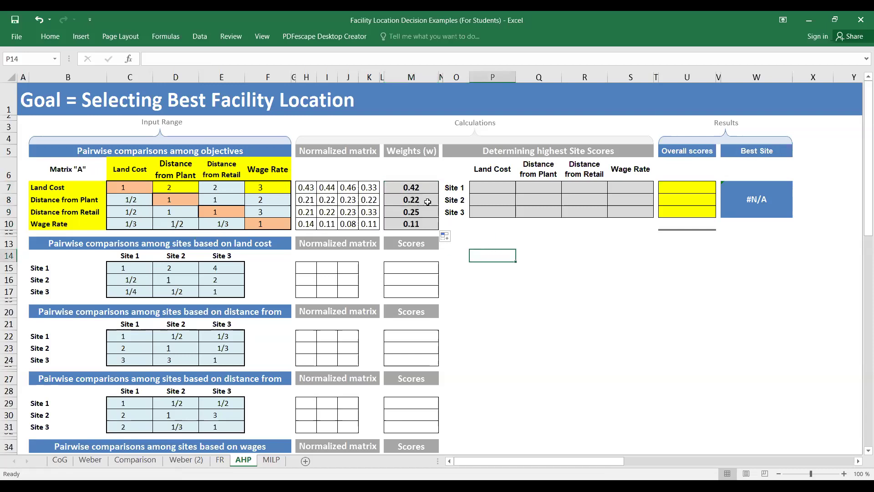
Step: Apply a yellow fill to weight cells M7:M10 (0.42, 0.22, 0.25, 0.11)
{"action": "left_click", "coordinate": [418, 188]}
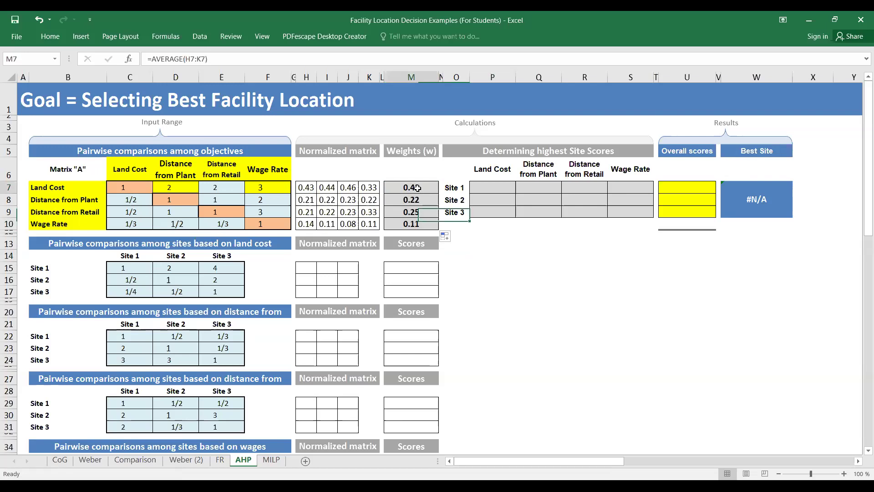
{"action": "left_click", "coordinate": [50, 36]}
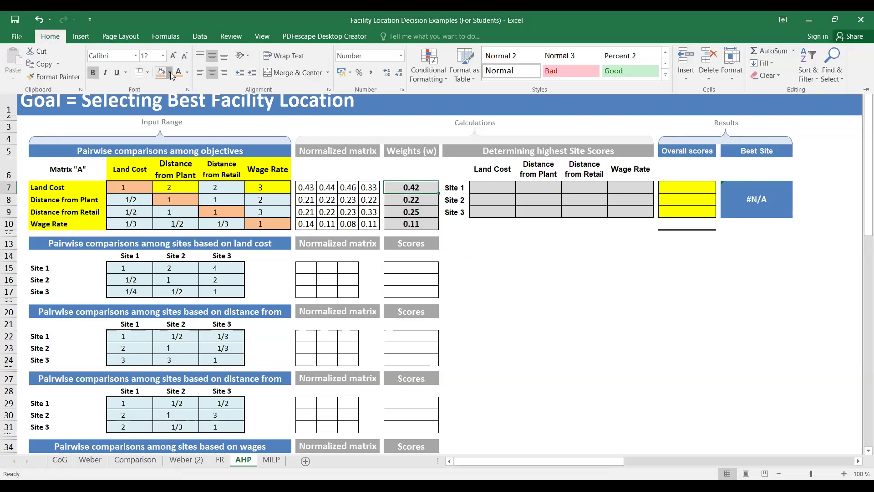
{"action": "left_click", "coordinate": [170, 73]}
{"action": "left_click", "coordinate": [189, 158]}
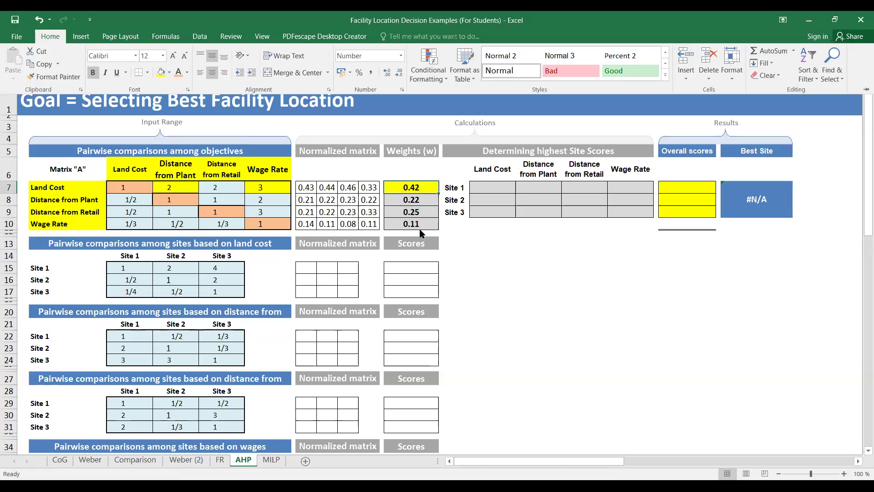
{"action": "left_click", "coordinate": [415, 214]}
{"action": "left_click", "coordinate": [415, 213]}
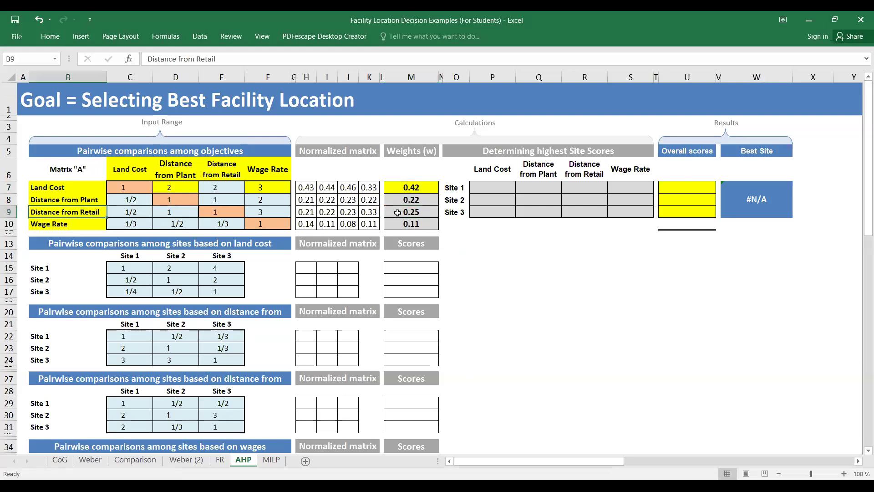
{"action": "left_click", "coordinate": [50, 37]}
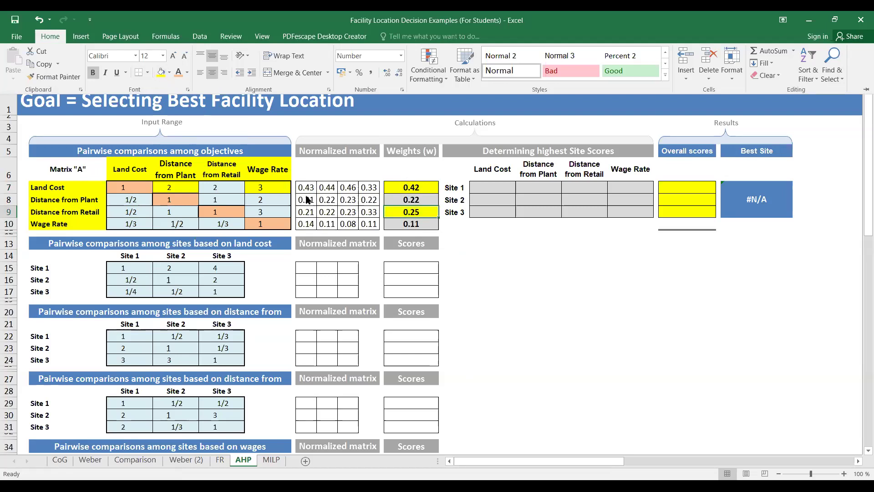
{"action": "left_click", "coordinate": [400, 200]}
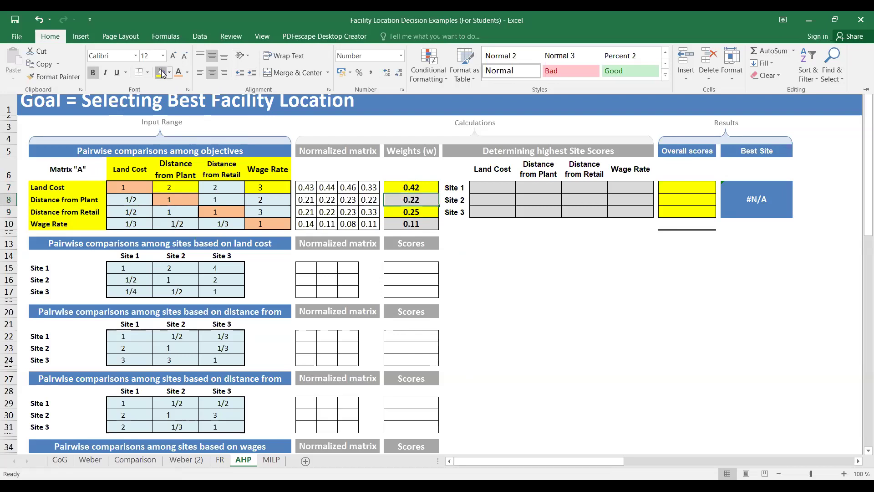
{"action": "left_click", "coordinate": [399, 222]}
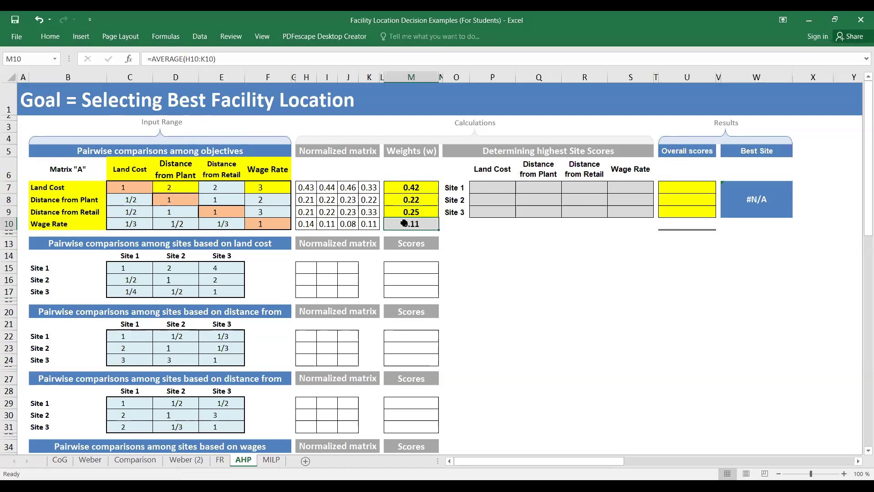
{"action": "left_click", "coordinate": [54, 40]}
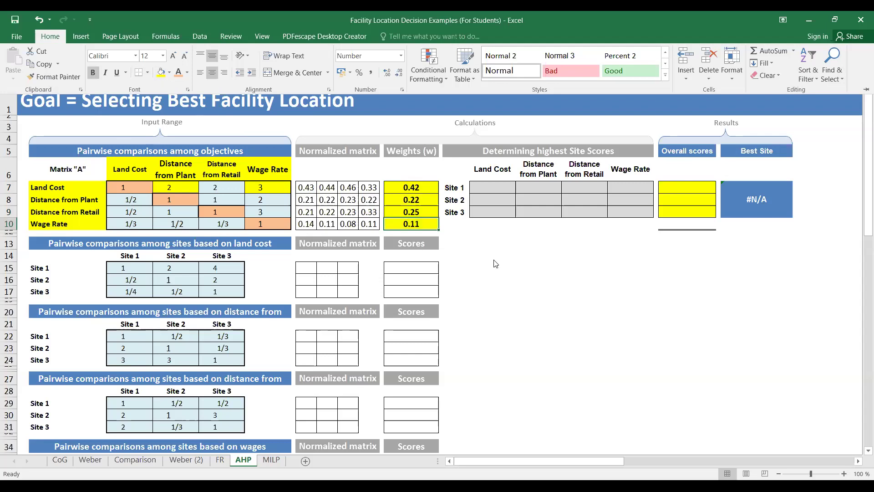
{"action": "left_click", "coordinate": [495, 263]}
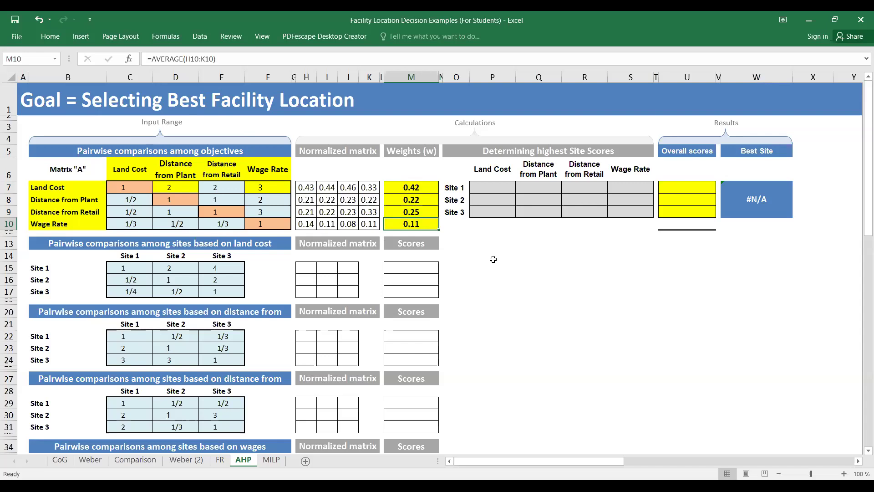
{"action": "scroll", "coordinate": [494, 259], "scroll_direction": "down", "scroll_amount": 4}
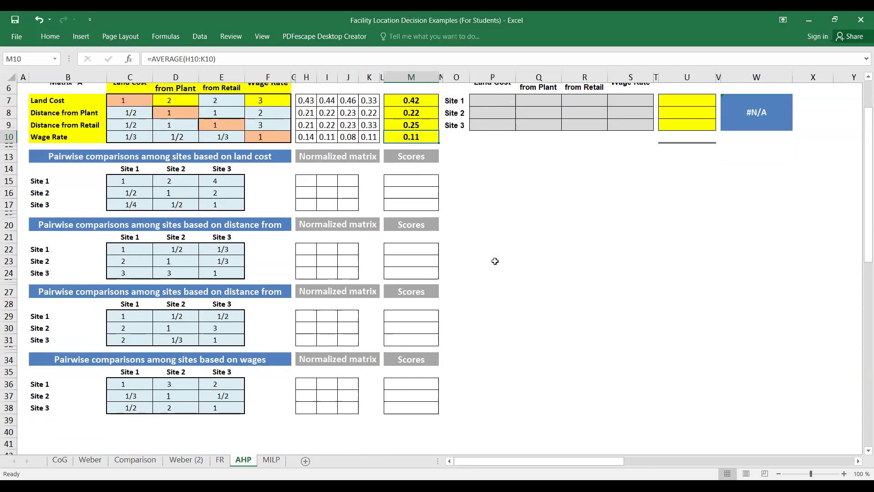
{"action": "scroll", "coordinate": [495, 261], "scroll_direction": "up", "scroll_amount": 4}
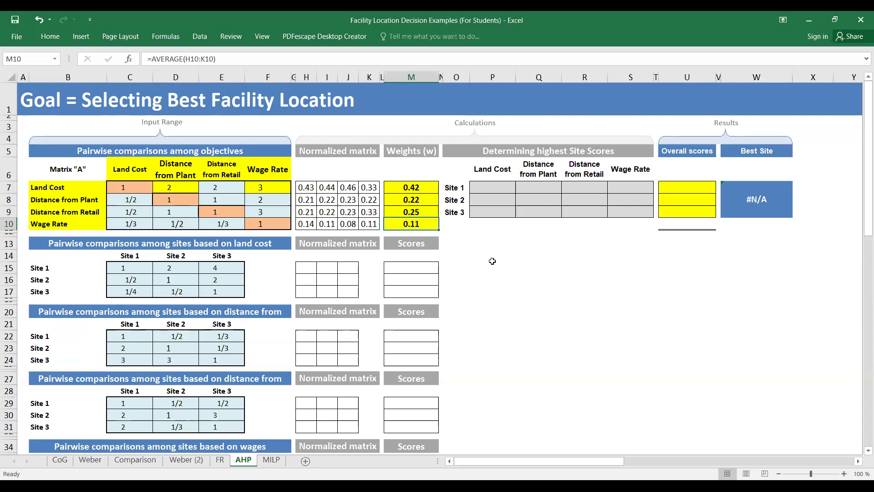
{"action": "scroll", "coordinate": [195, 273], "scroll_direction": "down", "scroll_amount": 1}
{"action": "scroll", "coordinate": [195, 273], "scroll_direction": "down", "scroll_amount": 1}
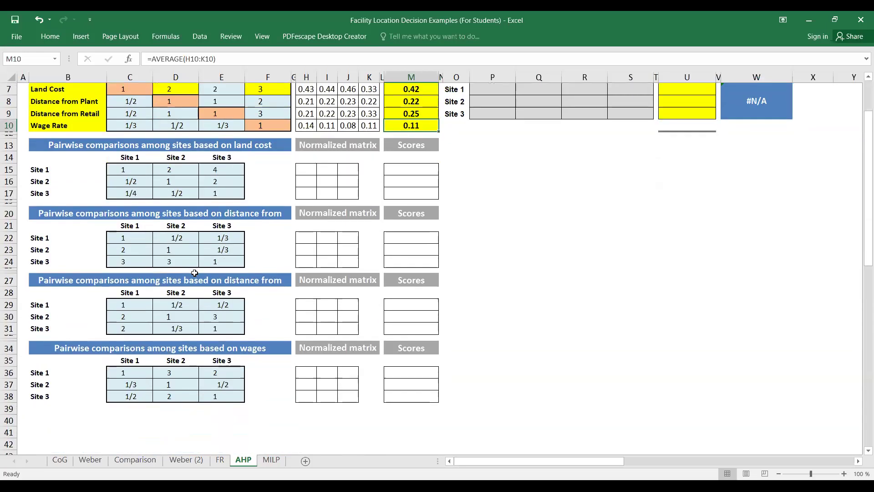
{"action": "scroll", "coordinate": [195, 273], "scroll_direction": "up", "scroll_amount": 2}
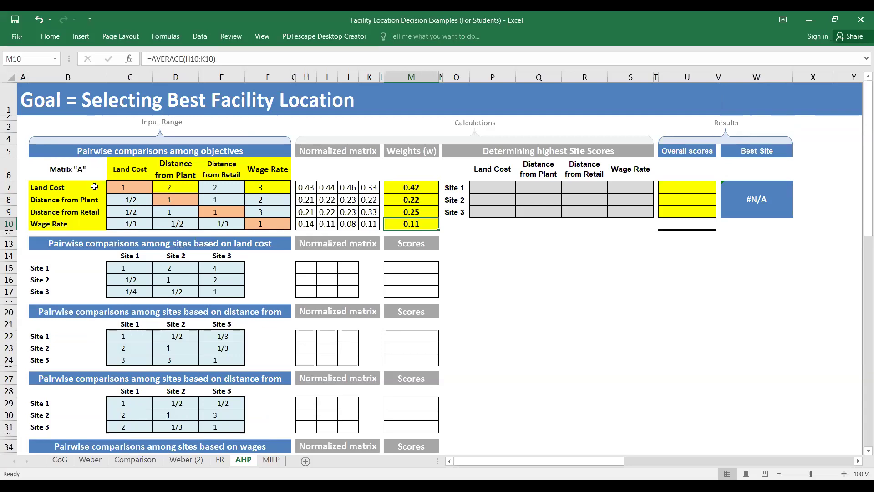
{"action": "scroll", "coordinate": [70, 284], "scroll_direction": "down", "scroll_amount": 1}
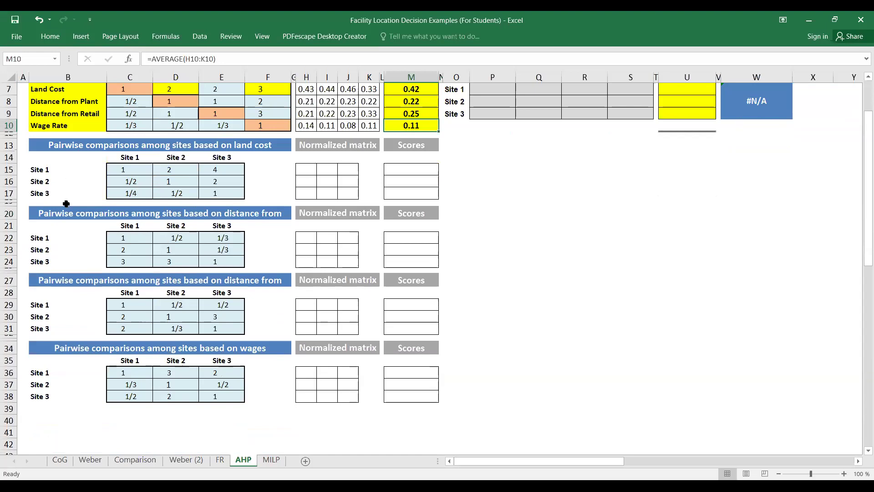
{"action": "scroll", "coordinate": [66, 204], "scroll_direction": "up", "scroll_amount": 2}
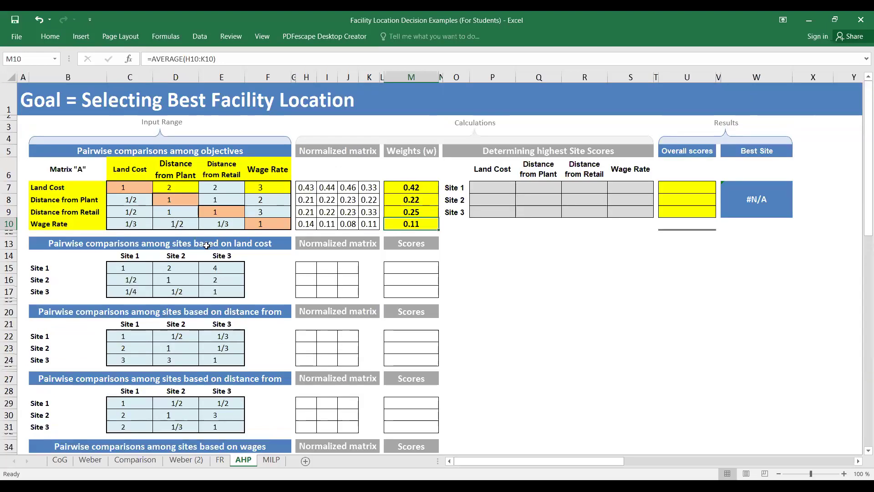
{"action": "left_click", "coordinate": [249, 245]}
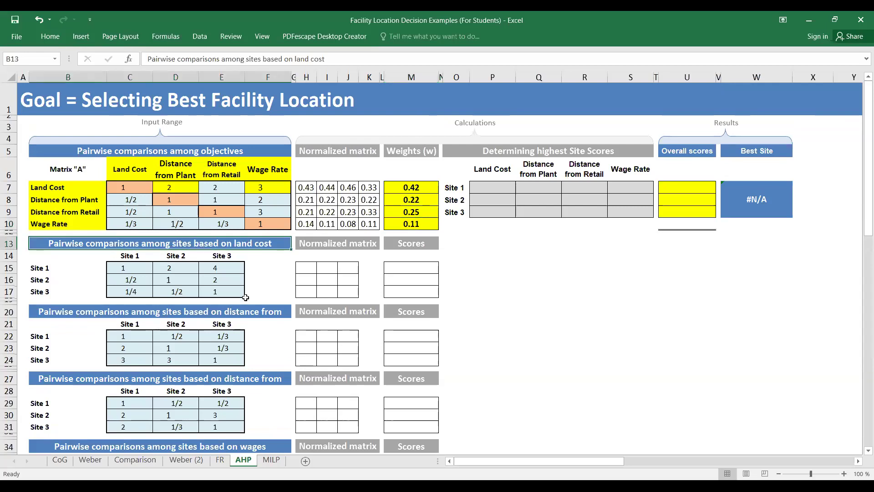
{"action": "left_click", "coordinate": [245, 312]}
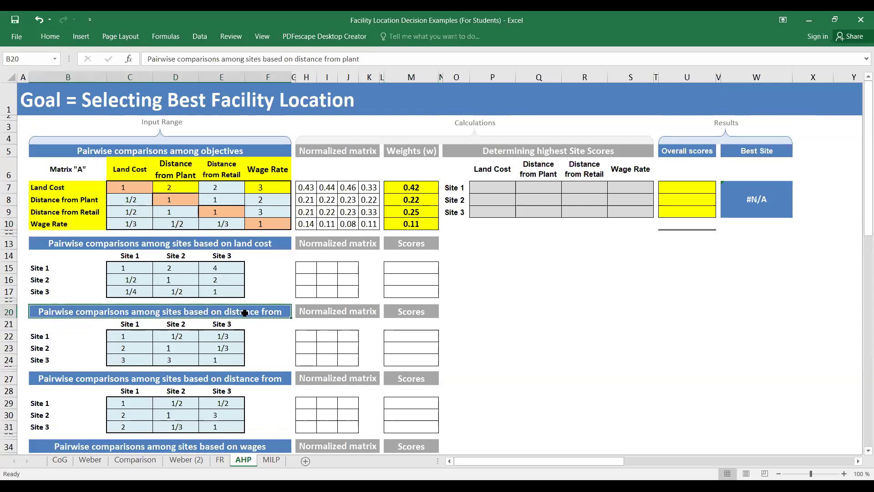
{"action": "scroll", "coordinate": [245, 313], "scroll_direction": "down", "scroll_amount": 2}
{"action": "left_click", "coordinate": [243, 329]}
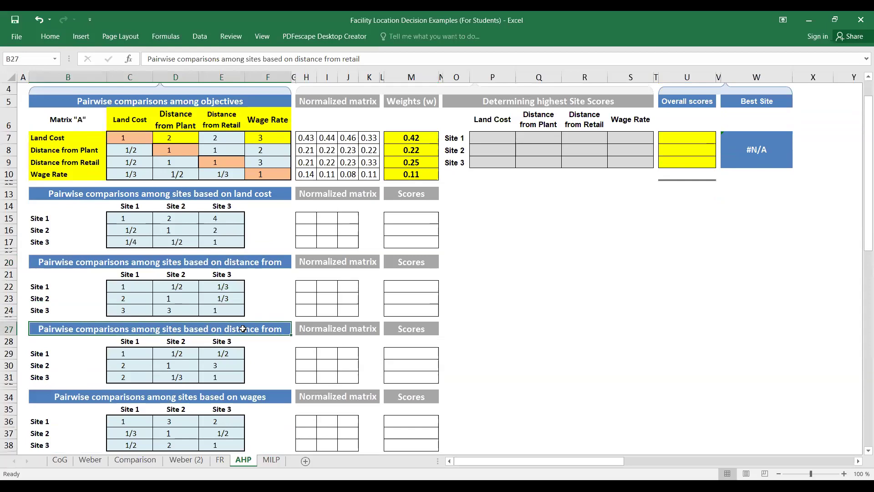
{"action": "scroll", "coordinate": [242, 329], "scroll_direction": "down", "scroll_amount": 2}
{"action": "left_click", "coordinate": [249, 315]}
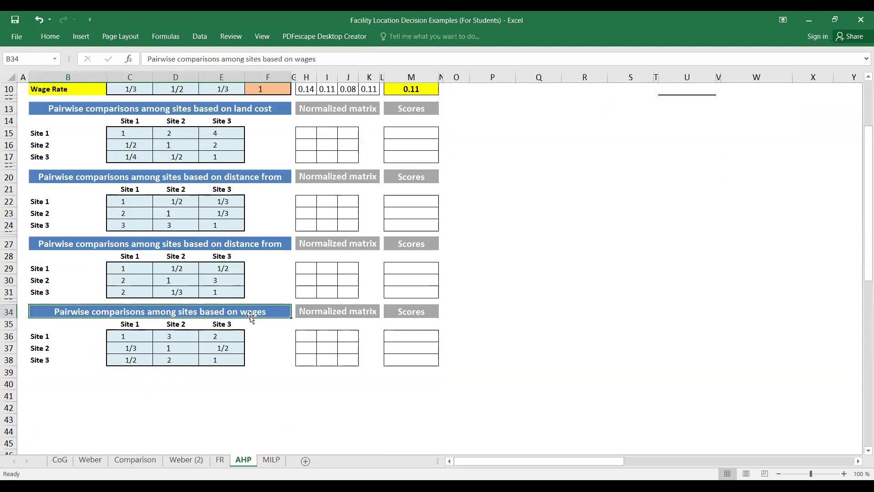
{"action": "scroll", "coordinate": [250, 317], "scroll_direction": "up", "scroll_amount": 3}
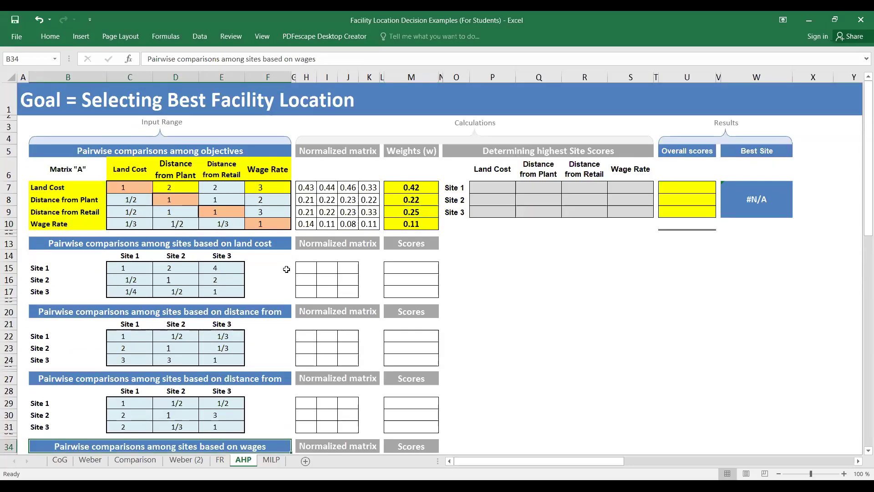
{"action": "left_click", "coordinate": [305, 266]}
Step: Enter =C15/SUM($C$15:$C$17) in H15 for Site 1 land cost, giving 0.57
{"action": "type", "text": "="}
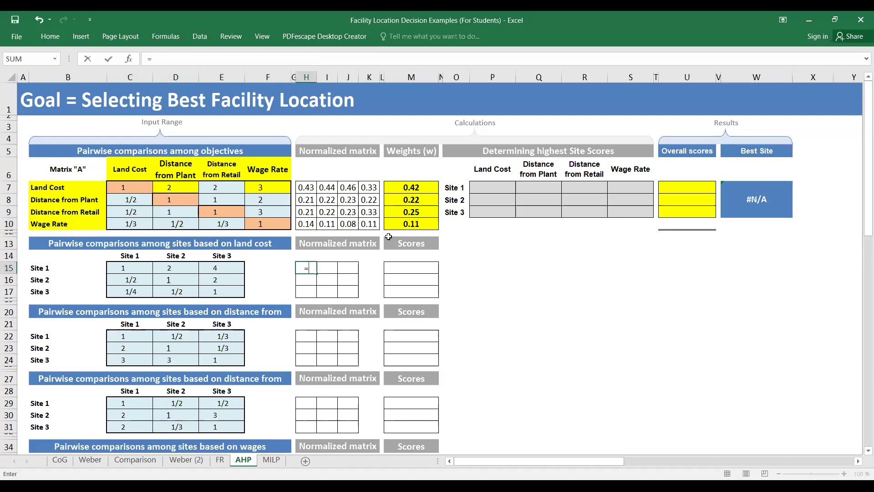
{"action": "left_click", "coordinate": [144, 265]}
{"action": "type", "text": "/s"}
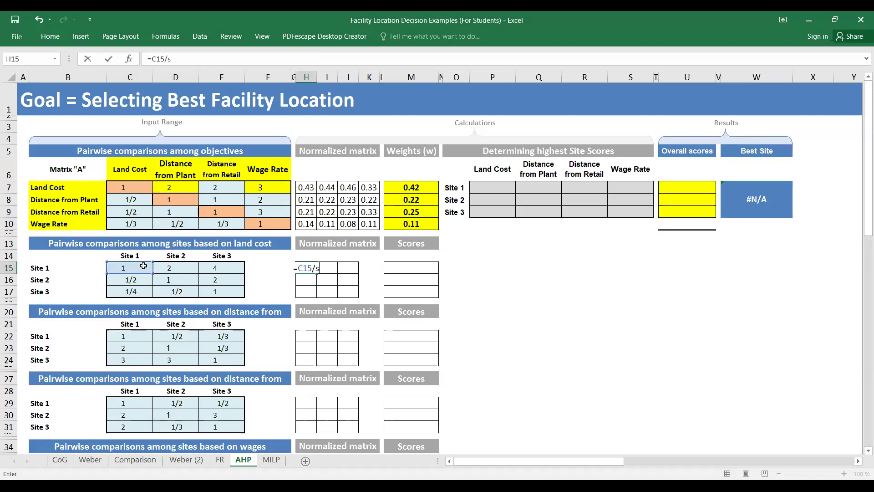
{"action": "type", "text": "um("}
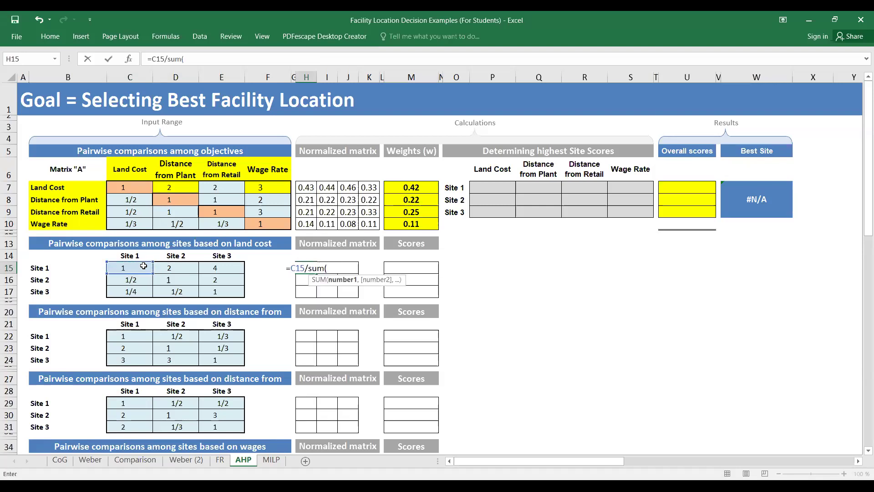
{"action": "left_click_drag", "start_coordinate": [136, 265], "coordinate": [137, 285]}
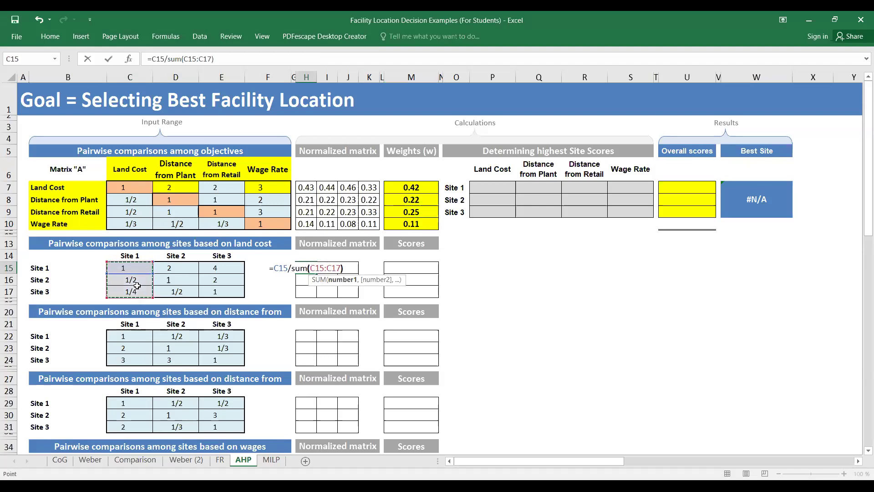
{"action": "type", "text": ")"}
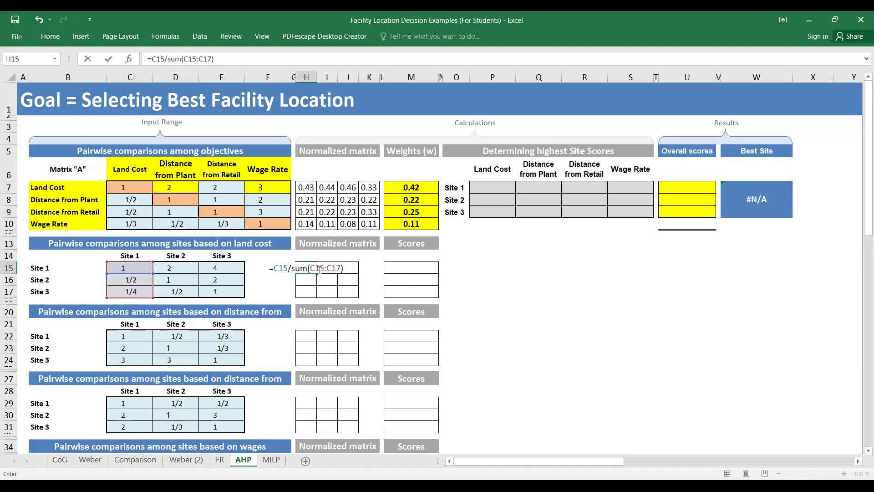
{"action": "left_click", "coordinate": [323, 267]}
{"action": "key", "text": "F4"}
{"action": "left_click", "coordinate": [334, 268]}
{"action": "key", "text": "F4"}
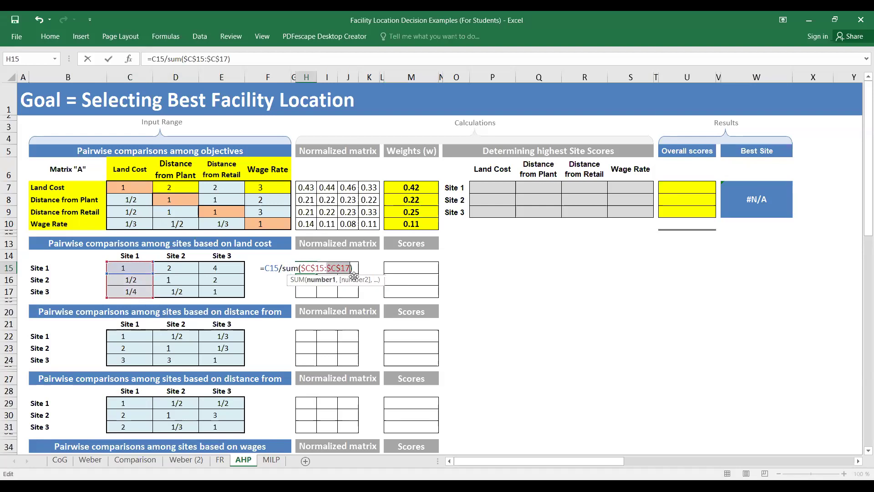
{"action": "key", "text": "Return"}
Step: Fill H15 down to H17 (0.57, 0.29, 0.14) and undo the accidental fill into I15:J15
{"action": "left_click", "coordinate": [313, 271]}
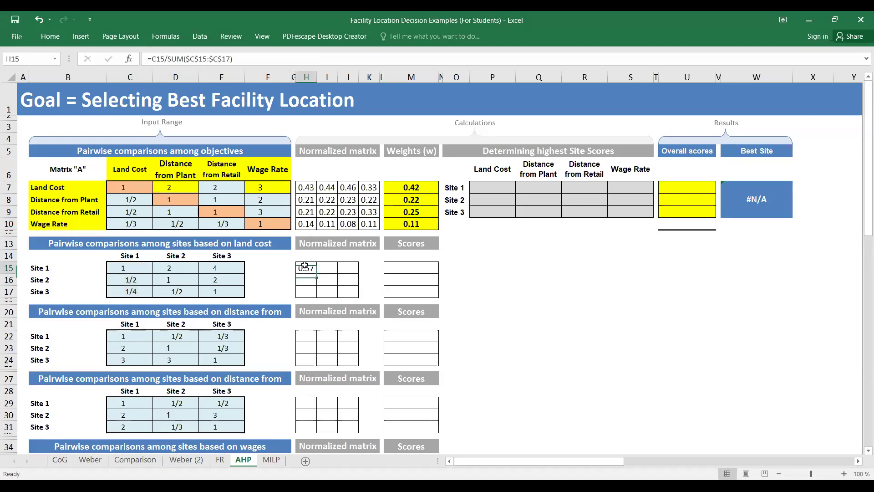
{"action": "left_click_drag", "start_coordinate": [316, 273], "coordinate": [317, 294]}
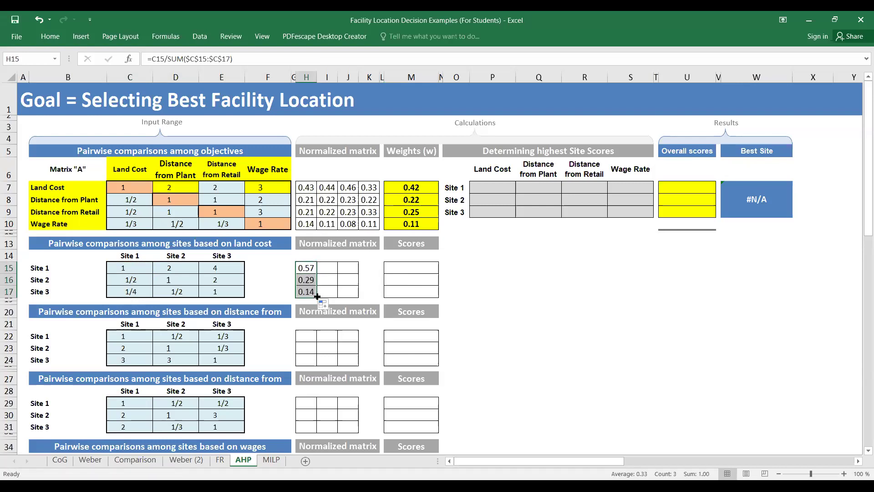
{"action": "left_click", "coordinate": [311, 268]}
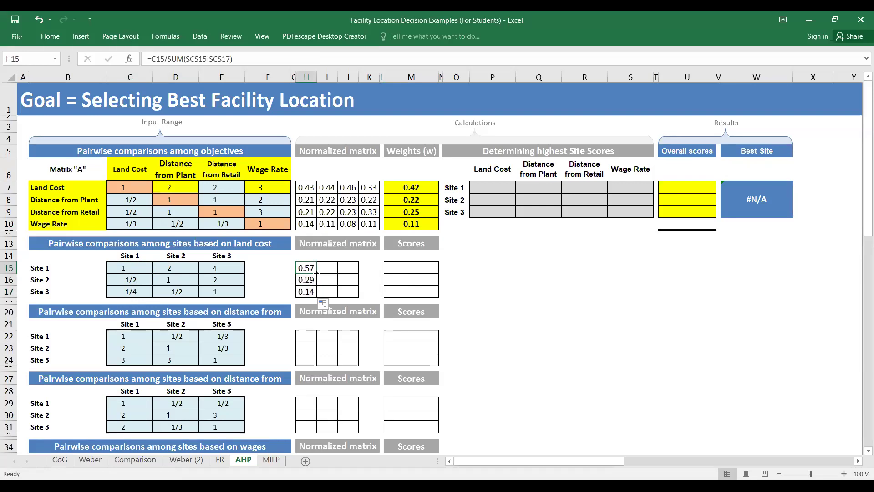
{"action": "left_click_drag", "start_coordinate": [316, 273], "coordinate": [350, 273]}
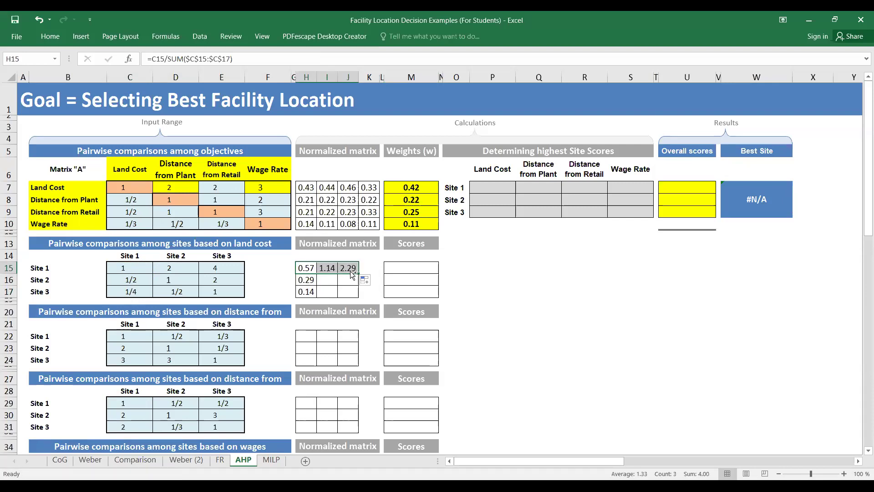
{"action": "key", "text": "ctrl+z"}
{"action": "left_click", "coordinate": [330, 269]}
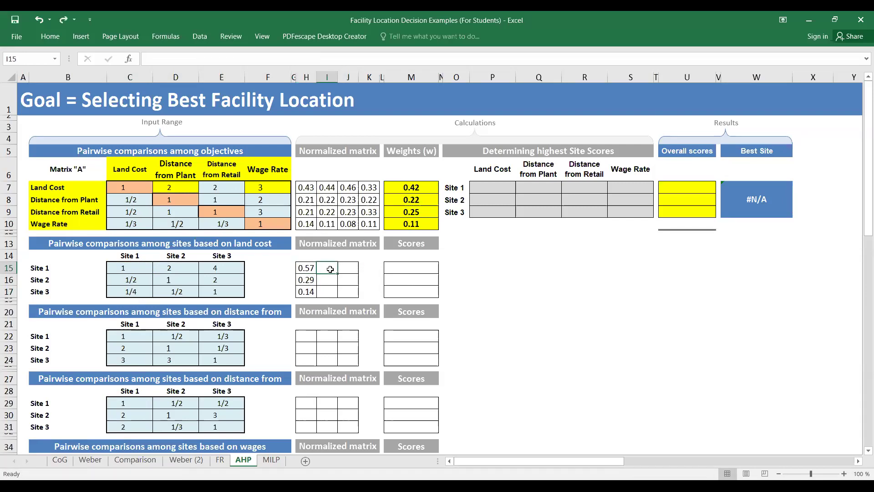
Step: Enter =D15/SUM($D$15:$D$17) in I15 for the Site 2 land-cost column
{"action": "type", "text": "="}
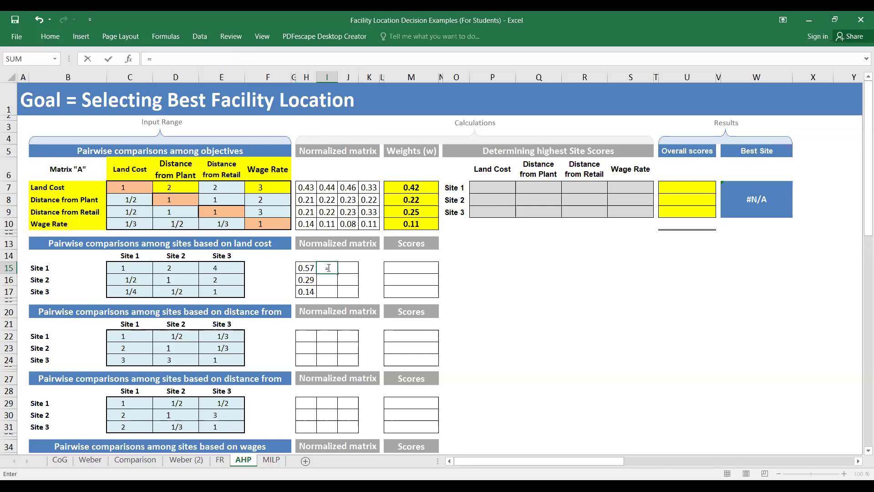
{"action": "left_click", "coordinate": [176, 265]}
{"action": "type", "text": "/sum"}
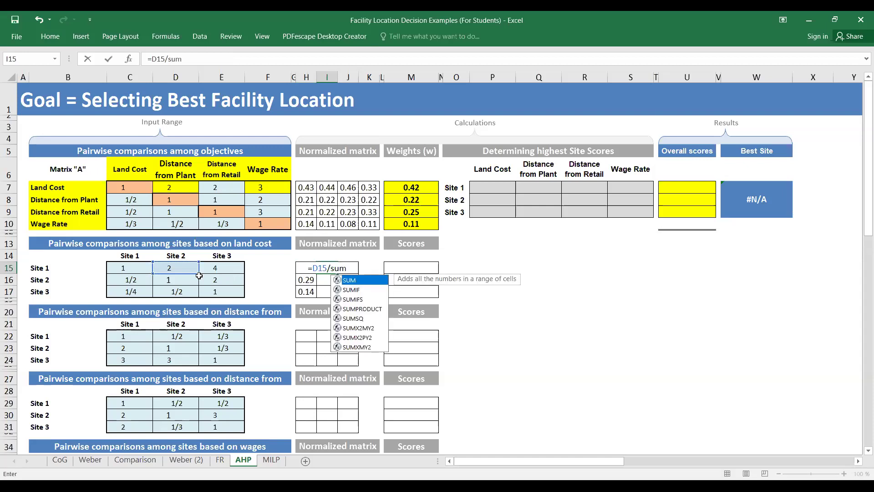
{"action": "type", "text": "("}
{"action": "left_click_drag", "start_coordinate": [175, 268], "coordinate": [177, 291]}
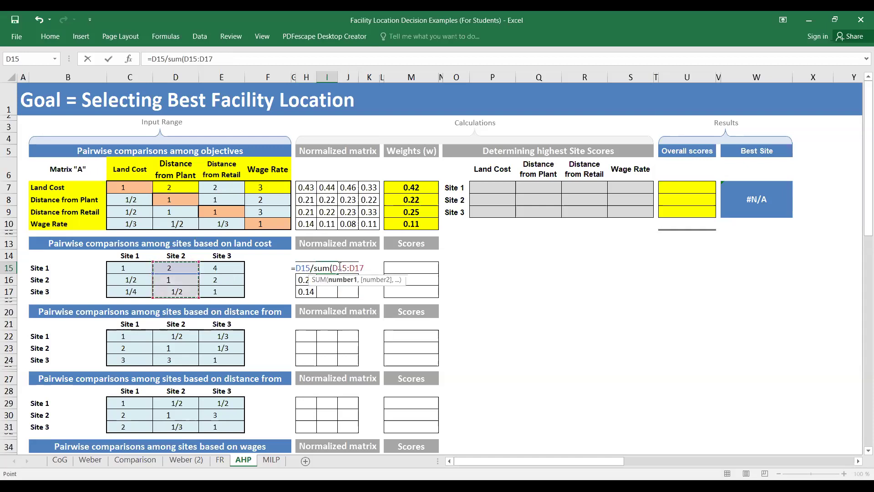
{"action": "left_click_drag", "start_coordinate": [334, 268], "coordinate": [348, 268]}
{"action": "key", "text": "F4"}
{"action": "left_click", "coordinate": [359, 268]}
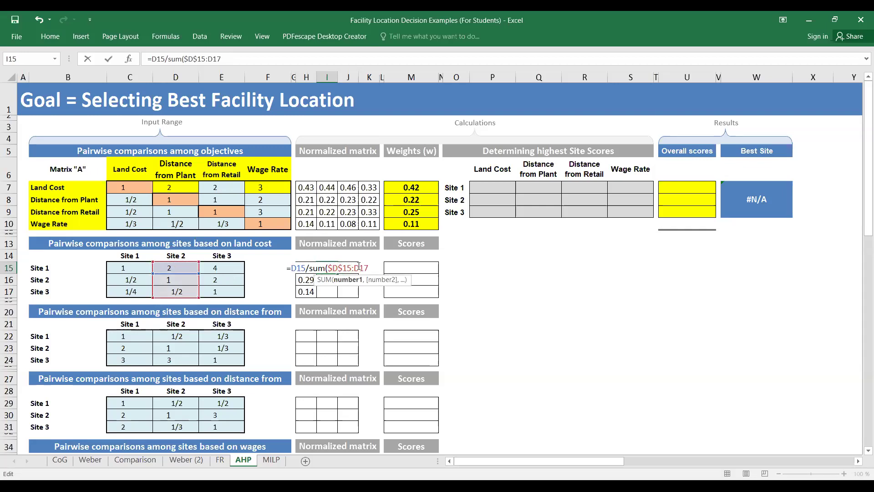
{"action": "key", "text": "F4"}
{"action": "key", "text": "End"}
{"action": "type", "text": ")"}
{"action": "key", "text": "Return"}
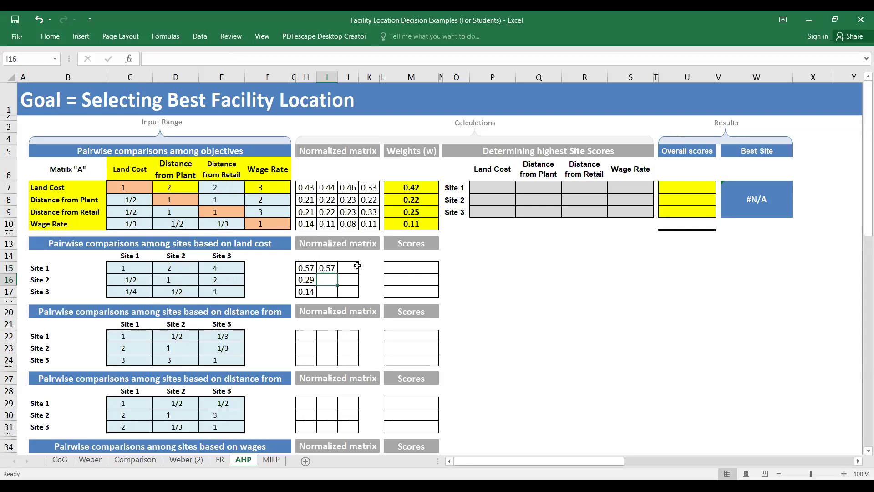
Step: Fill I15 down to I17 (0.57, 0.29, 0.14) and verify its formula references
{"action": "left_click", "coordinate": [331, 267]}
{"action": "left_click_drag", "start_coordinate": [337, 274], "coordinate": [336, 295]}
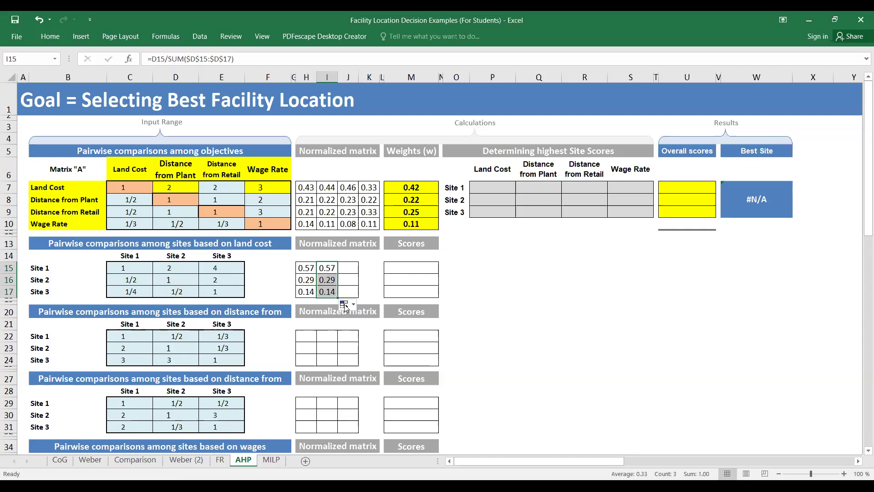
{"action": "left_click", "coordinate": [328, 267]}
{"action": "double_click", "coordinate": [328, 268]}
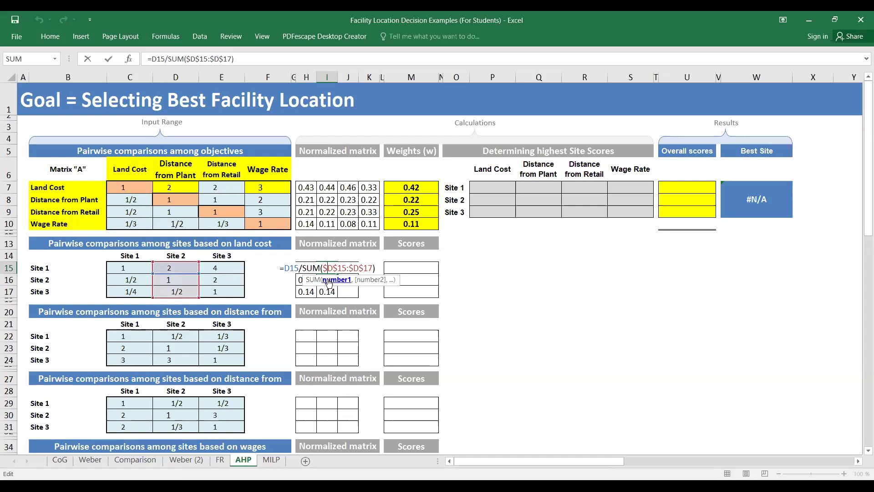
{"action": "key", "text": "Return"}
{"action": "left_click", "coordinate": [347, 268]}
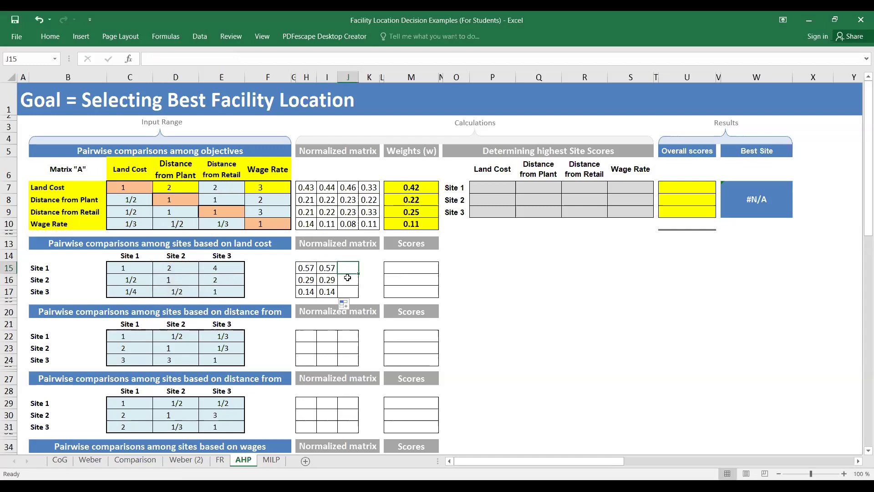
Step: Enter =E15/SUM($E$15:$E$17) in J15 for Site 3's first normalized land-cost value
{"action": "type", "text": "="}
{"action": "left_click", "coordinate": [218, 270]}
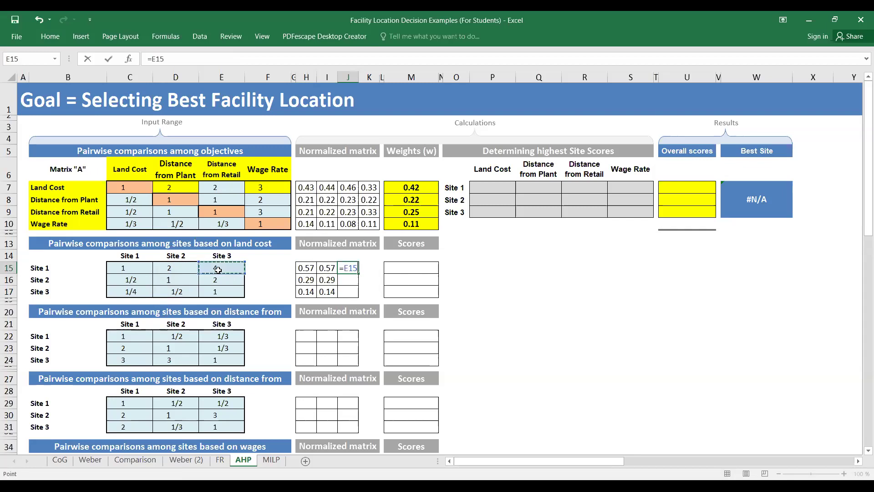
{"action": "type", "text": "/"}
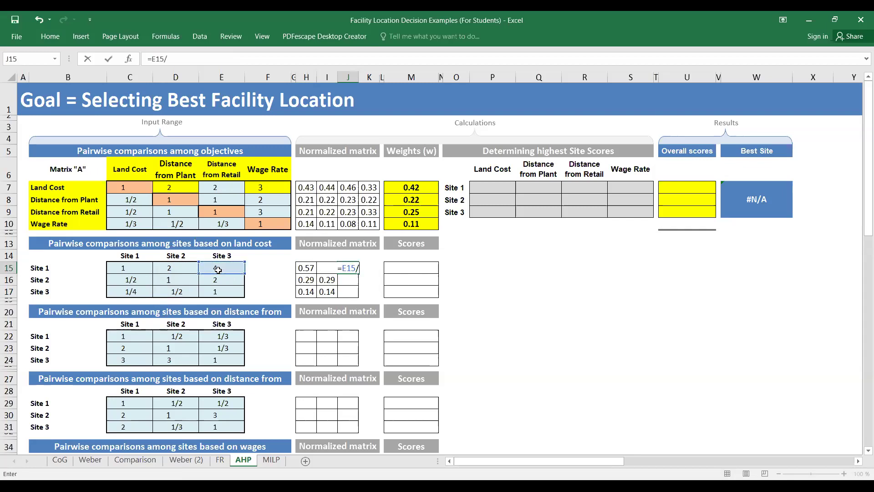
{"action": "type", "text": "sum("}
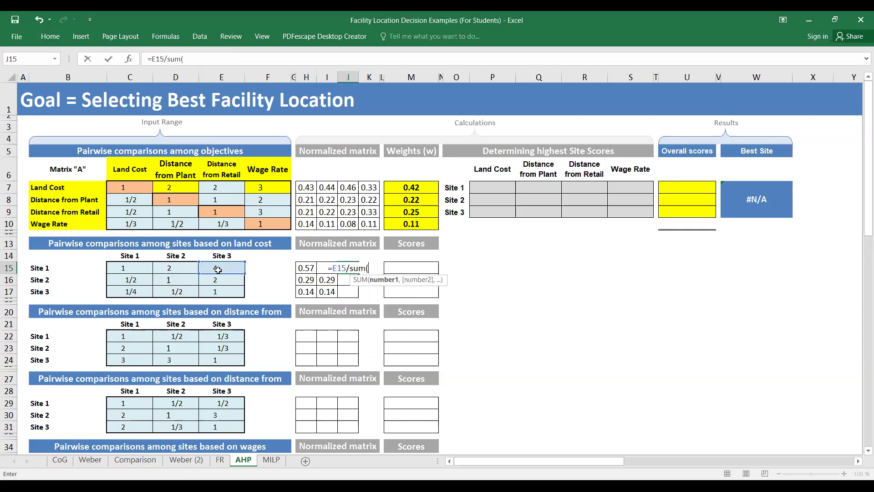
{"action": "left_click", "coordinate": [218, 269]}
{"action": "left_click_drag", "start_coordinate": [218, 282], "coordinate": [219, 288]}
{"action": "type", "text": ")"}
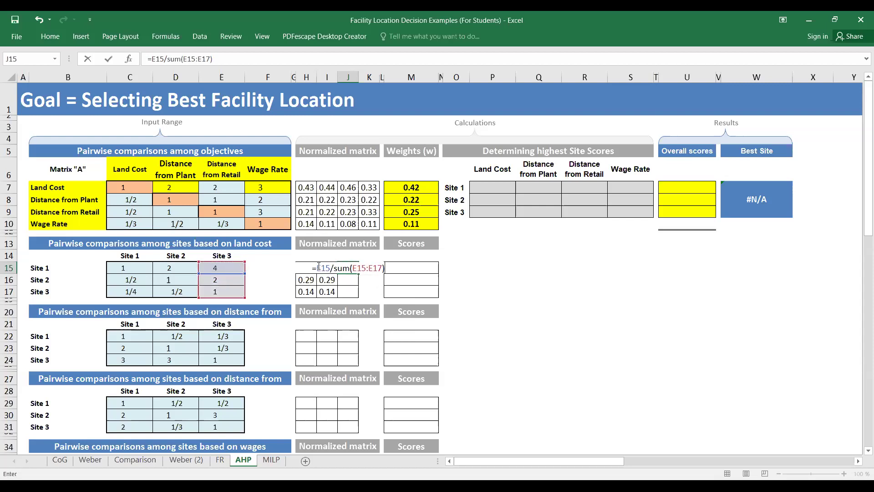
{"action": "left_click", "coordinate": [362, 267]}
{"action": "key", "text": "F4"}
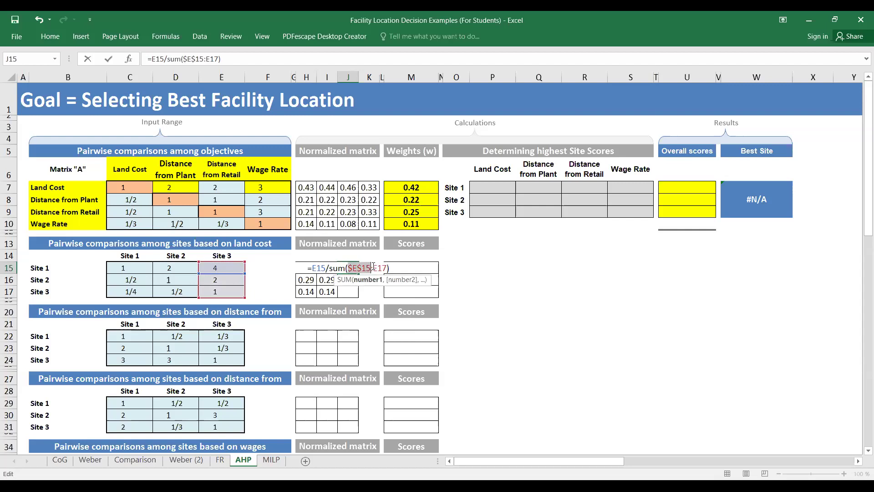
{"action": "left_click", "coordinate": [384, 268]}
{"action": "key", "text": "F4"}
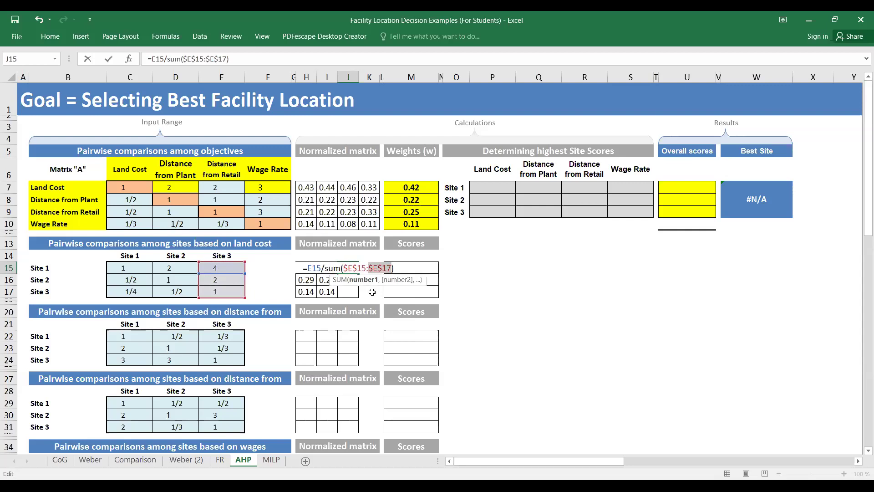
{"action": "key", "text": "Return"}
Step: Fill the J15 formula down to J17, giving 0.57, 0.29 and 0.14, and verify it
{"action": "left_click", "coordinate": [350, 269]}
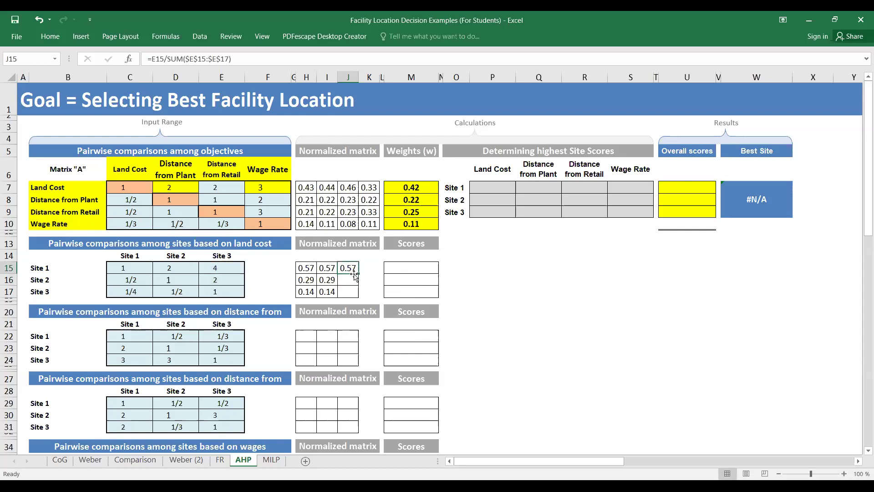
{"action": "left_click_drag", "start_coordinate": [358, 274], "coordinate": [358, 294]}
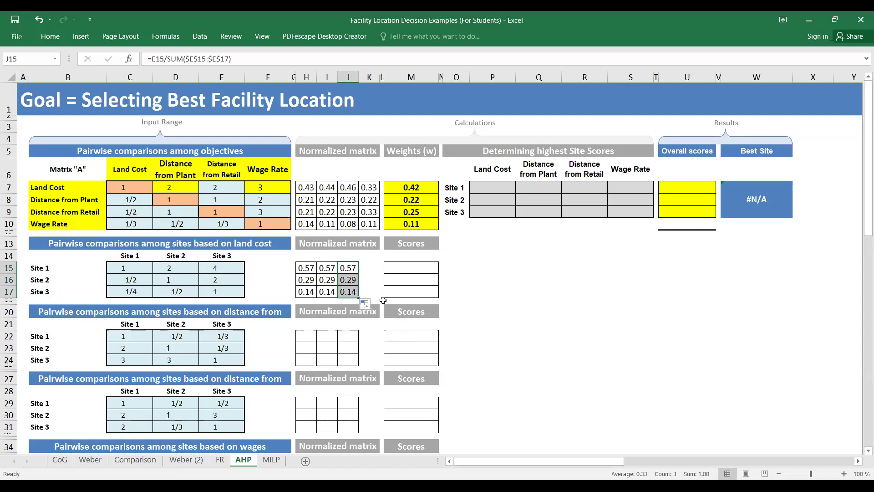
{"action": "left_click", "coordinate": [336, 268]}
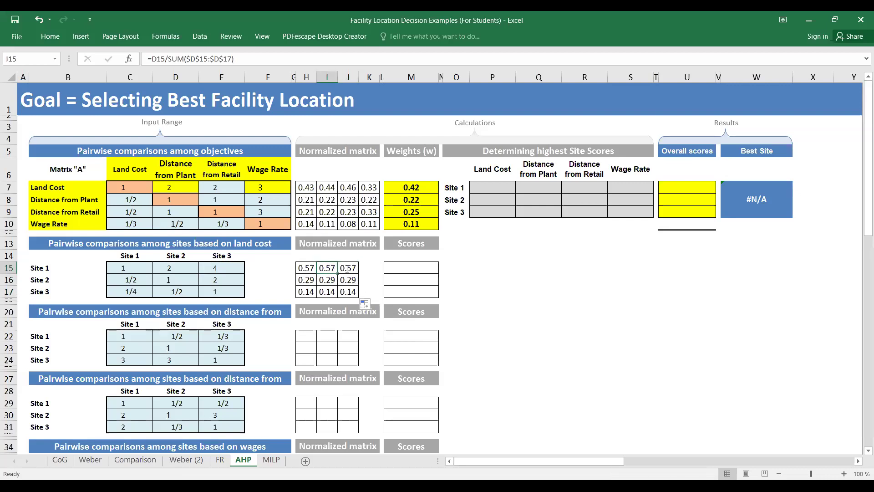
{"action": "double_click", "coordinate": [348, 268]}
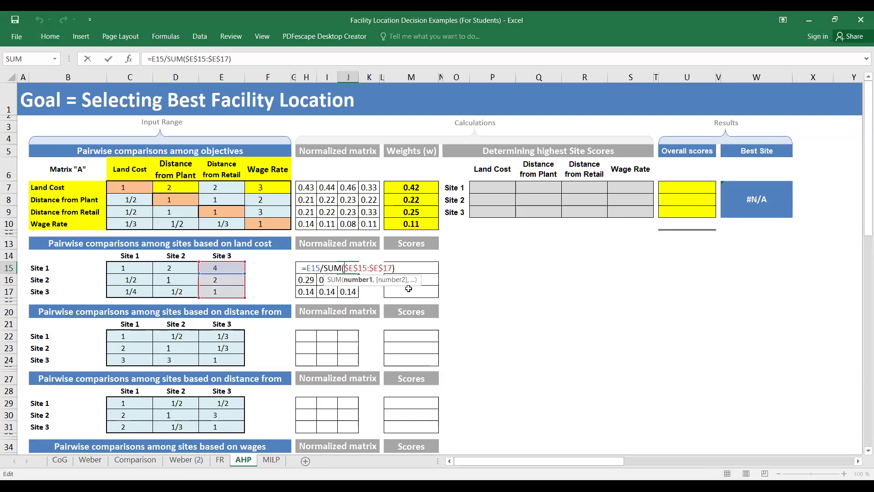
{"action": "key", "text": "Return"}
{"action": "left_click", "coordinate": [410, 269]}
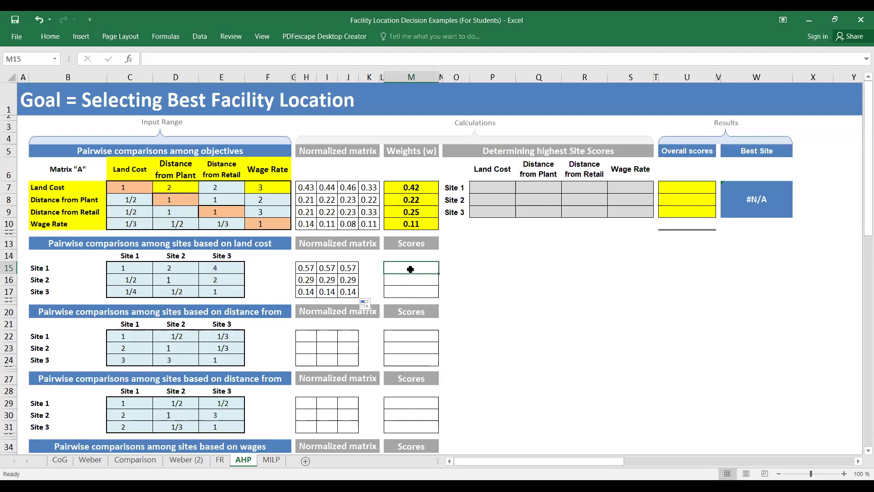
Step: Enter =AVERAGE(H15:J15) in M15 and fill it down to M17, giving 0.57, 0.29, 0.14
{"action": "type", "text": "="}
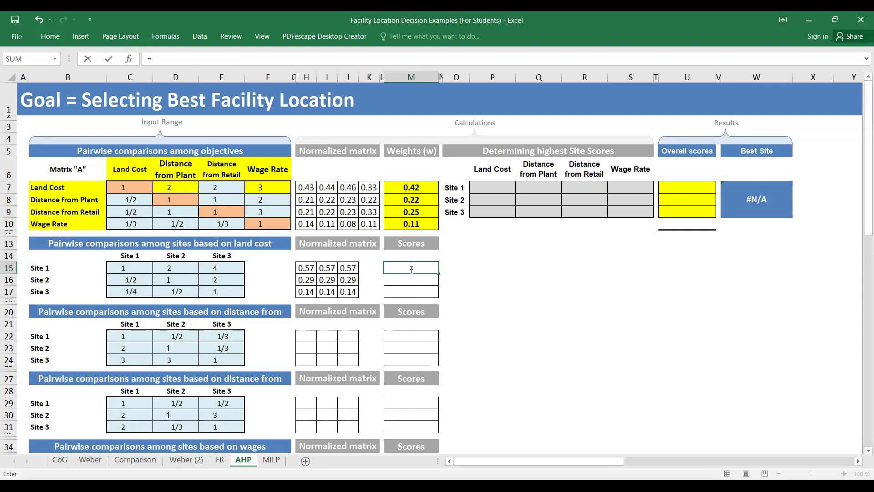
{"action": "type", "text": "average"}
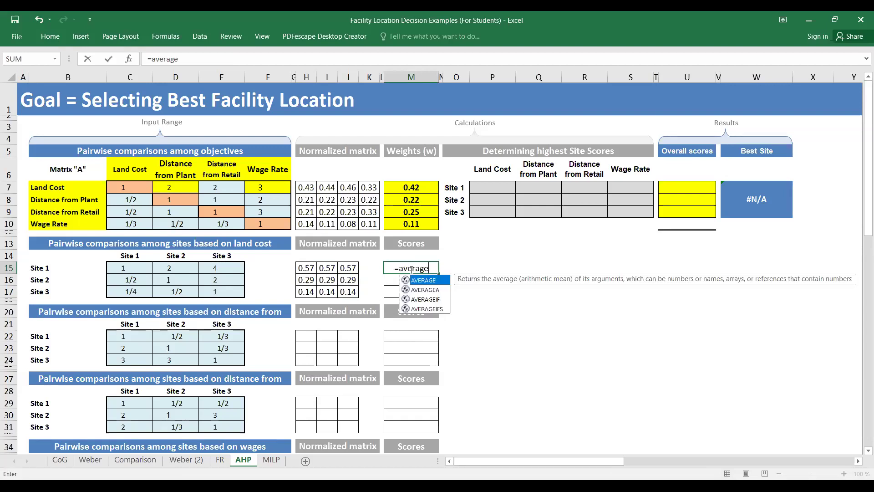
{"action": "type", "text": "("}
{"action": "left_click_drag", "start_coordinate": [301, 269], "coordinate": [348, 269]}
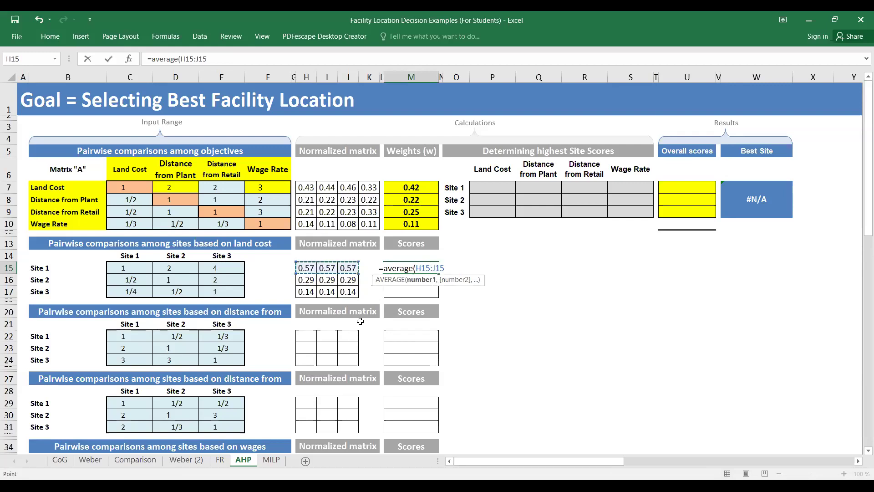
{"action": "type", "text": ")"}
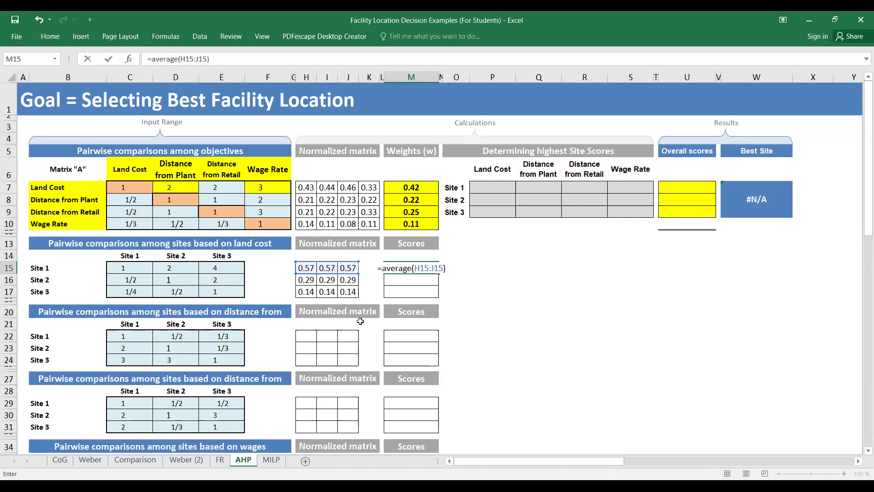
{"action": "key", "text": "Return"}
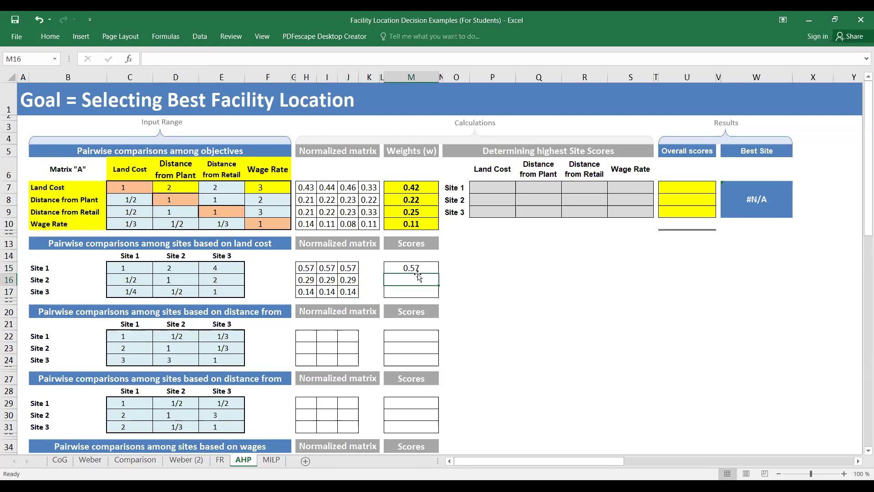
{"action": "left_click", "coordinate": [416, 268]}
{"action": "left_click_drag", "start_coordinate": [438, 273], "coordinate": [452, 296]}
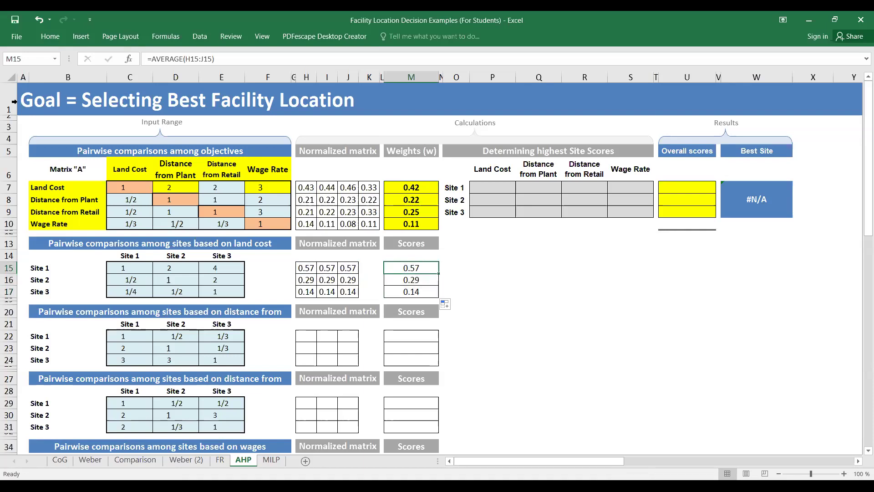
Step: Fill the land-cost scores in M15, M16 and M17 with yellow
{"action": "left_click", "coordinate": [61, 37]}
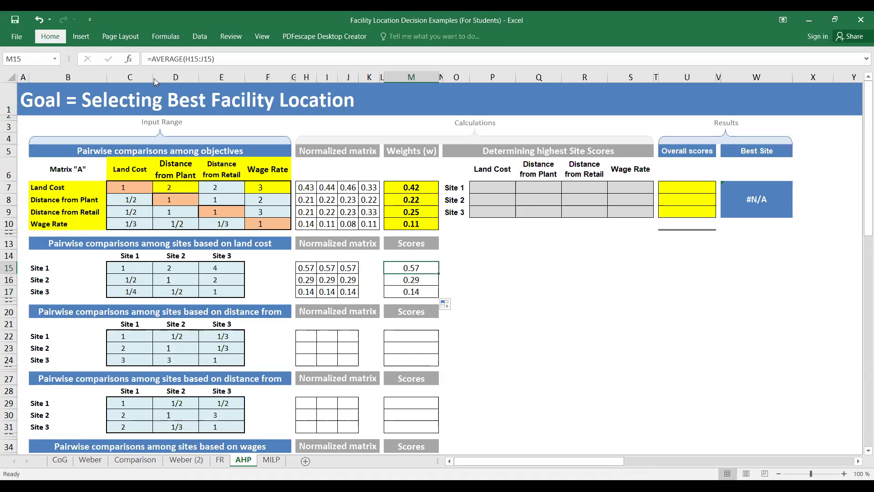
{"action": "left_click", "coordinate": [161, 72]}
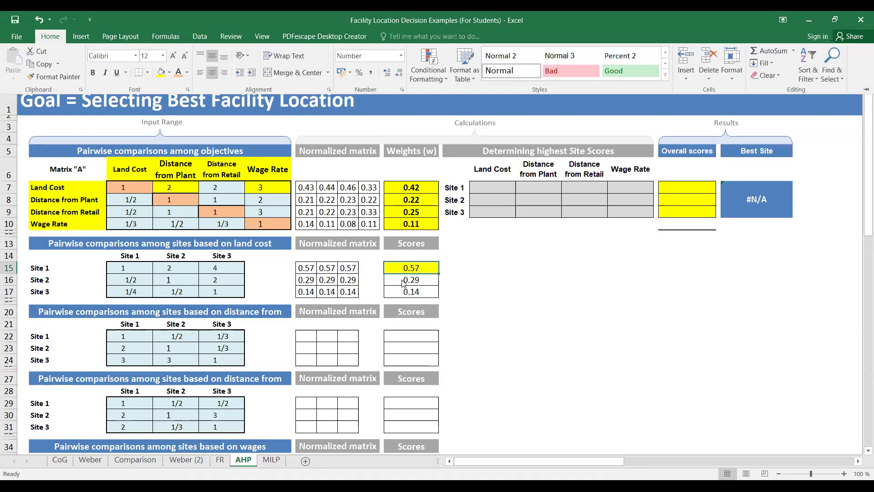
{"action": "left_click", "coordinate": [403, 283]}
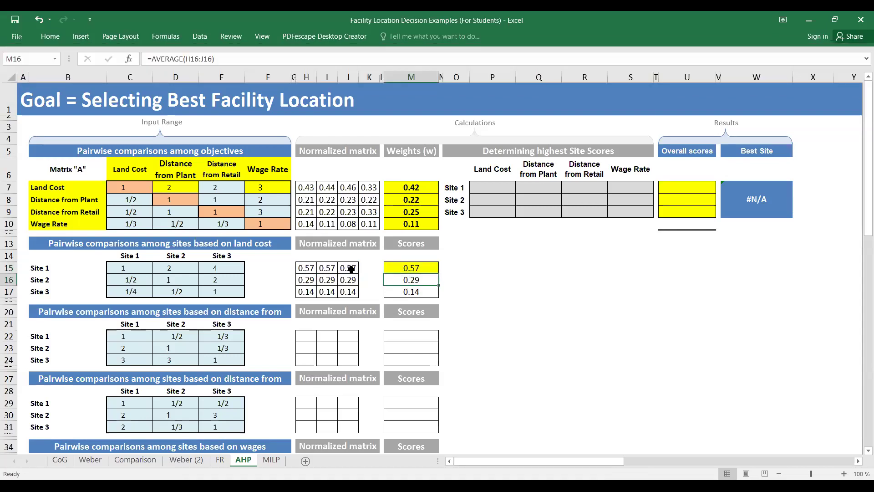
{"action": "left_click", "coordinate": [43, 37]}
{"action": "left_click", "coordinate": [160, 73]}
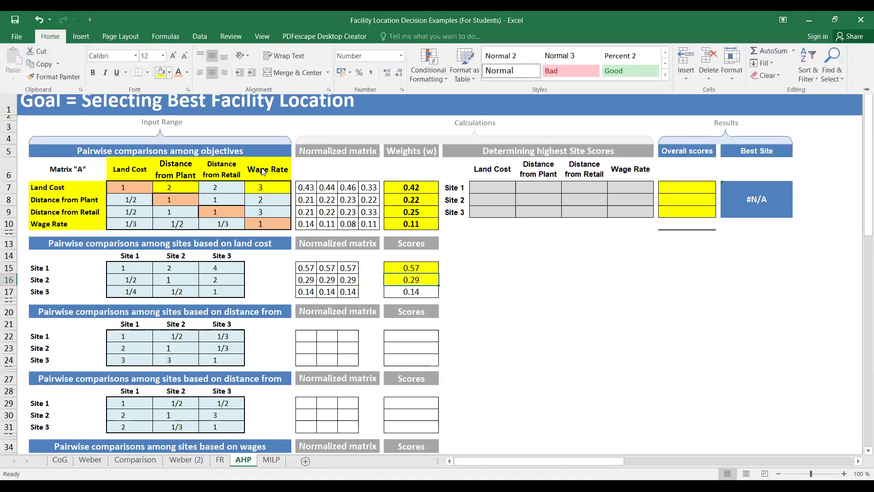
{"action": "left_click", "coordinate": [407, 292]}
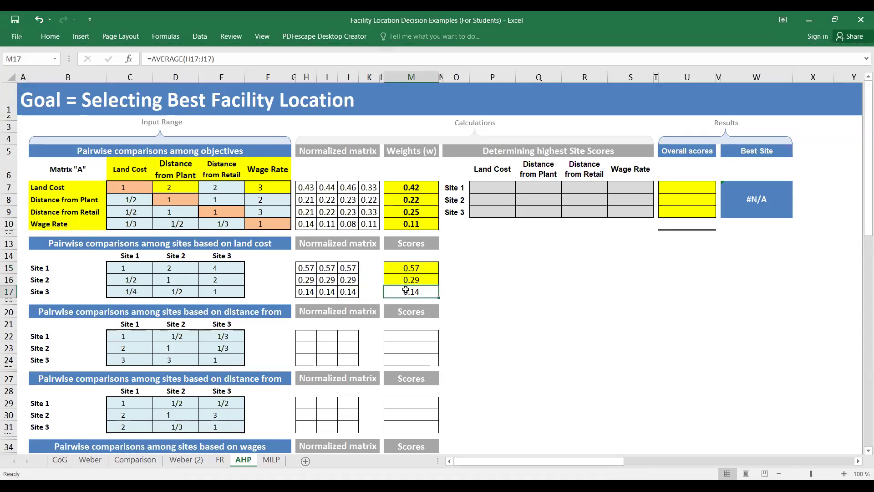
{"action": "left_click", "coordinate": [56, 37]}
{"action": "left_click", "coordinate": [161, 72]}
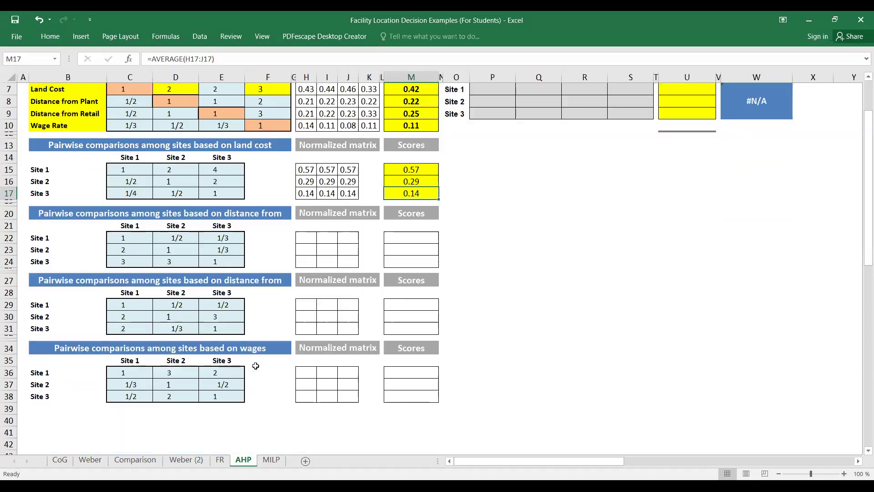
Step: Scroll back up toward the top of the AHP worksheet
{"action": "scroll", "coordinate": [238, 359], "scroll_direction": "up", "scroll_amount": 2}
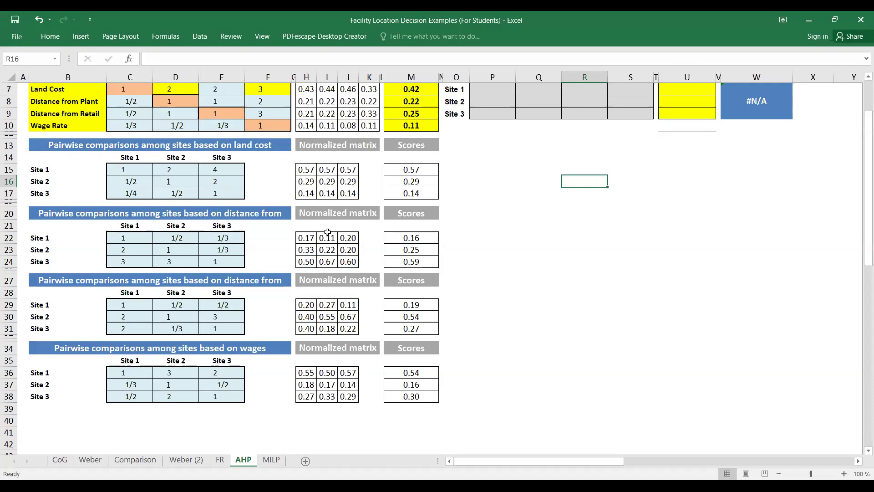
{"action": "scroll", "coordinate": [264, 227], "scroll_direction": "up", "scroll_amount": 1}
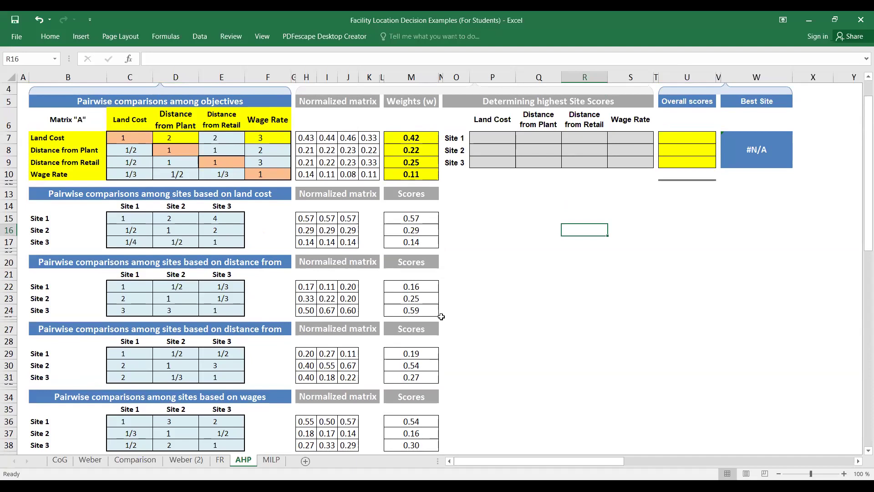
Step: Fill the distance scores 0.59, 0.25 and 0.16 yellow, then select M15:M17 to check their total
{"action": "left_click", "coordinate": [418, 312]}
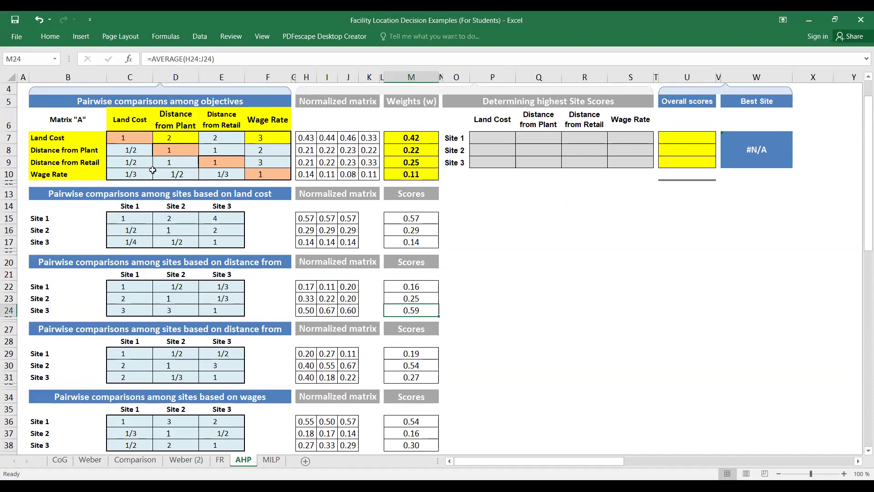
{"action": "left_click", "coordinate": [49, 36]}
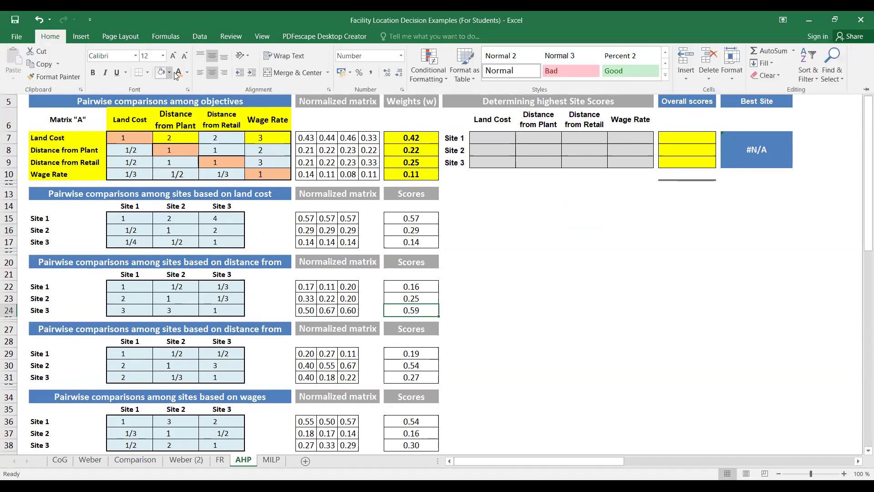
{"action": "left_click", "coordinate": [171, 72]}
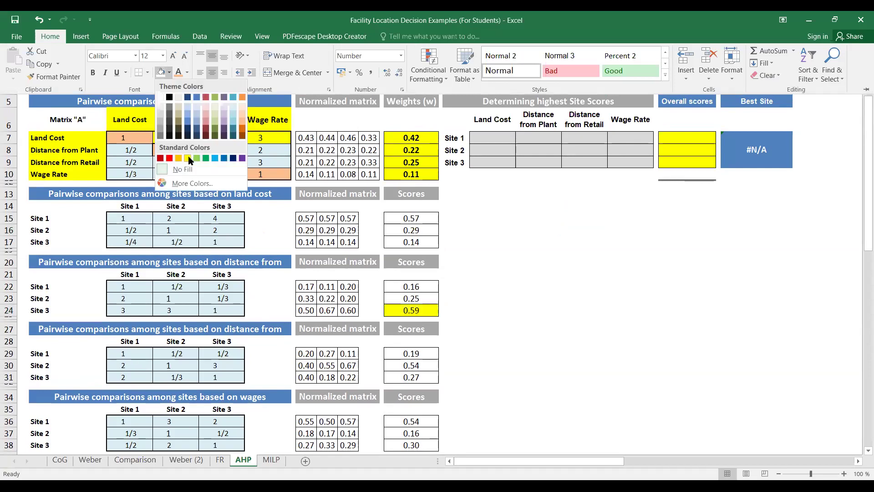
{"action": "left_click", "coordinate": [187, 156]}
{"action": "left_click", "coordinate": [416, 298]}
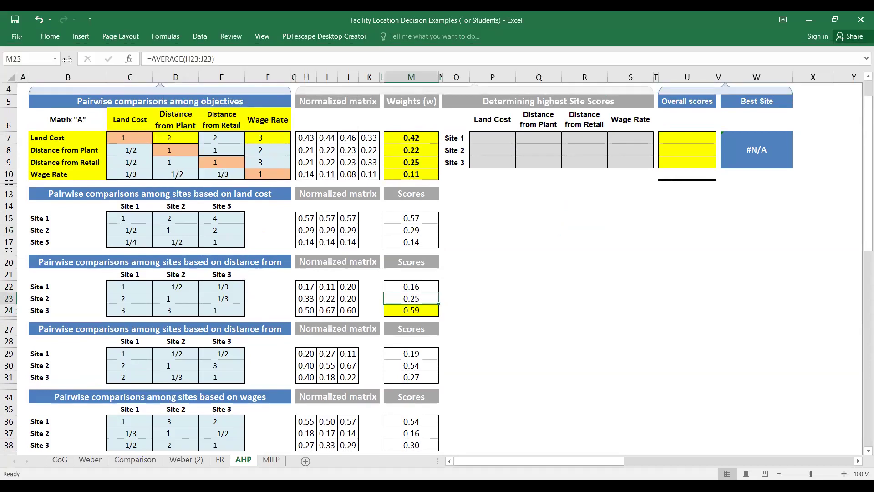
{"action": "left_click", "coordinate": [47, 37]}
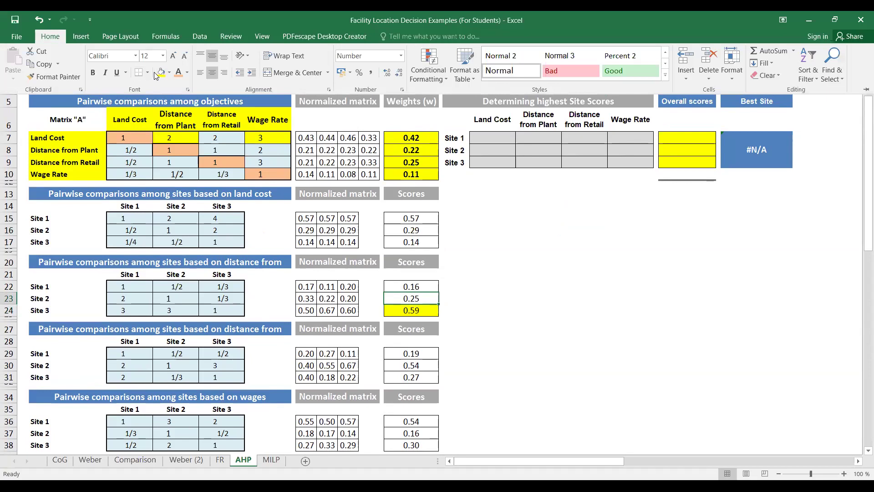
{"action": "left_click", "coordinate": [160, 72]}
{"action": "left_click", "coordinate": [411, 288]}
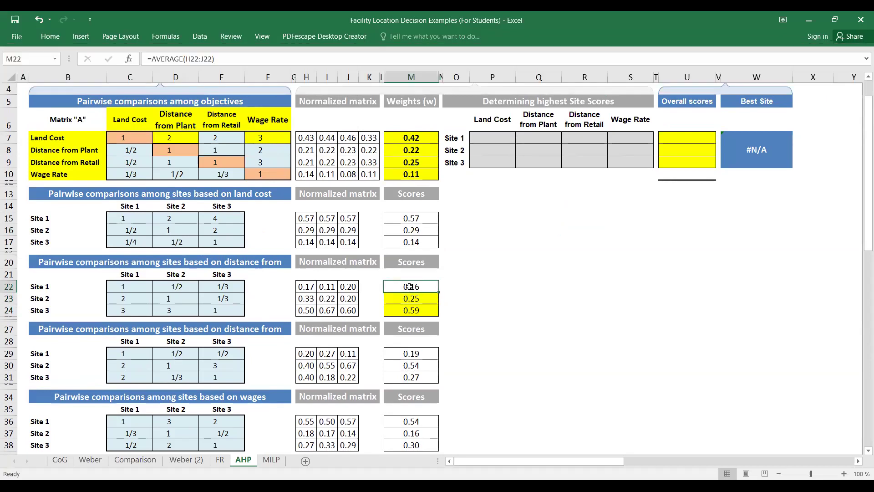
{"action": "left_click", "coordinate": [47, 35]}
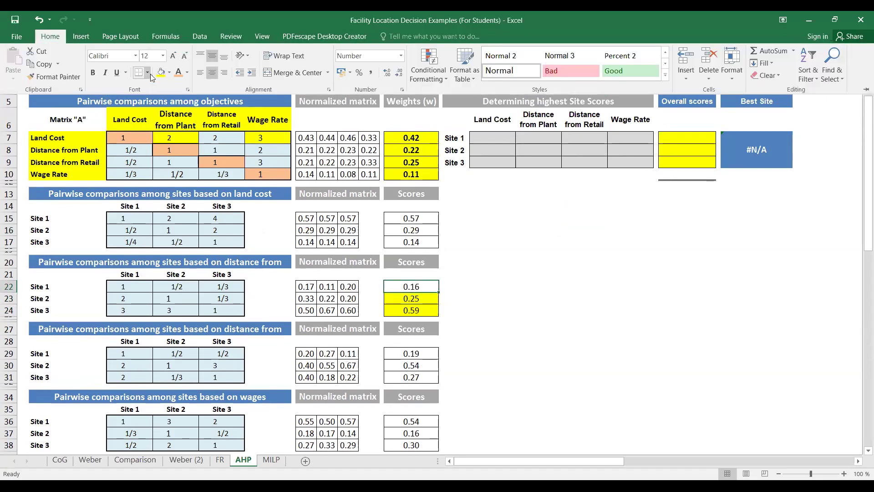
{"action": "left_click", "coordinate": [159, 72]}
{"action": "left_click", "coordinate": [408, 223]}
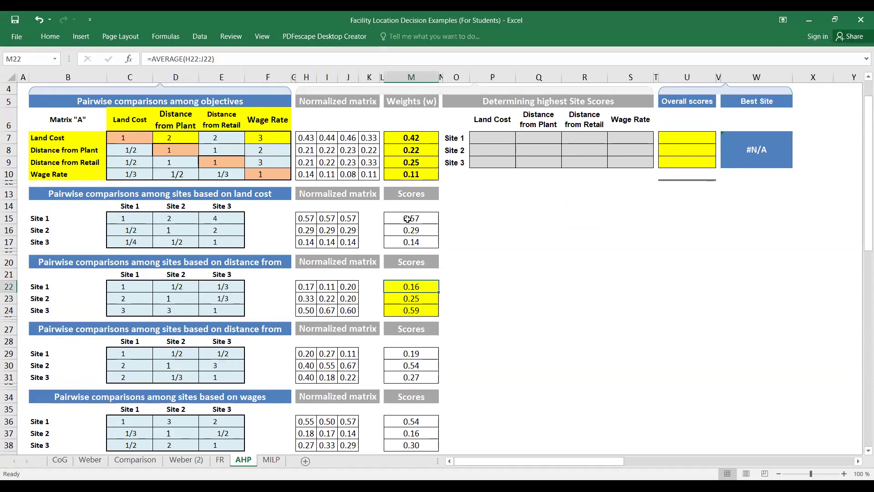
{"action": "left_click_drag", "start_coordinate": [408, 225], "coordinate": [409, 239]}
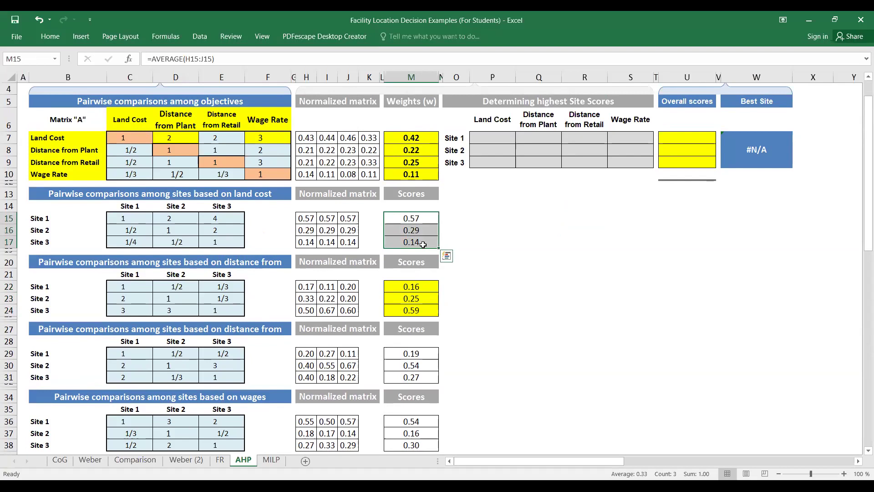
{"action": "left_click", "coordinate": [61, 215]}
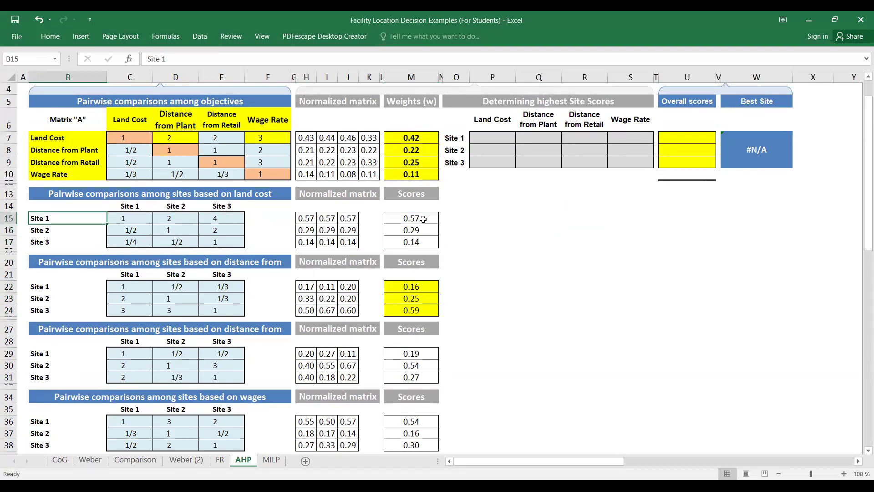
{"action": "left_click", "coordinate": [420, 284]}
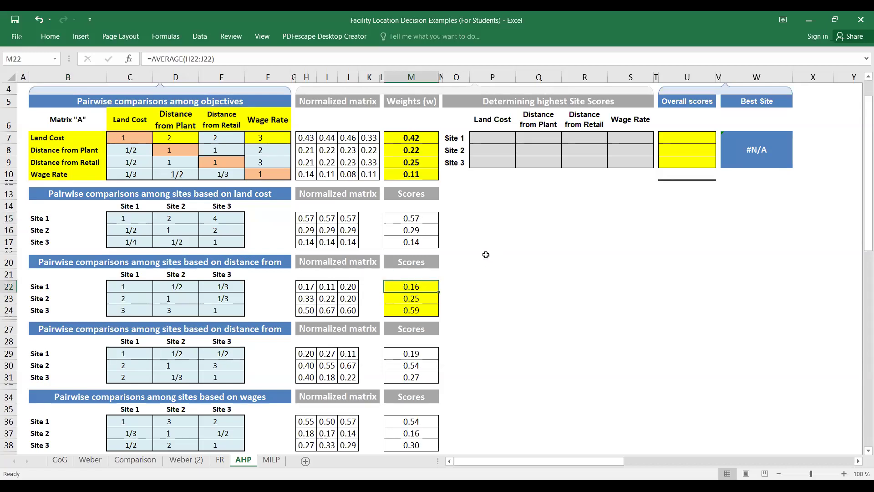
{"action": "scroll", "coordinate": [485, 255], "scroll_direction": "down", "scroll_amount": 1}
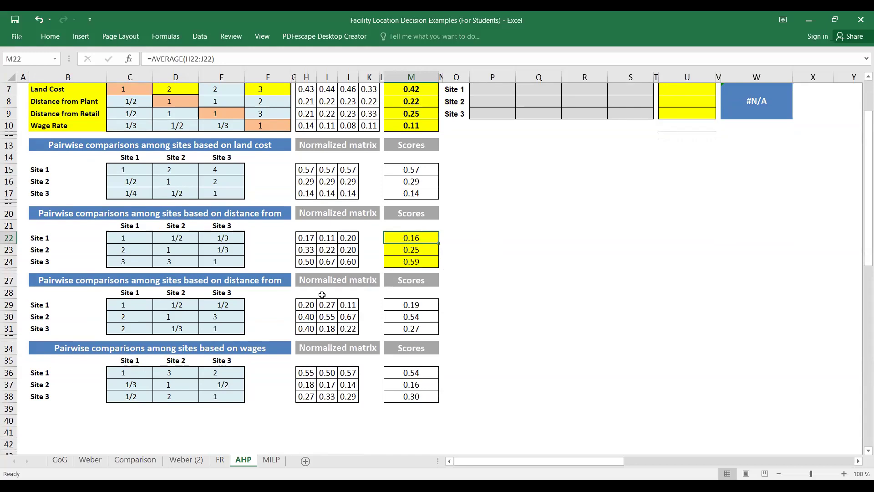
{"action": "left_click", "coordinate": [416, 320]}
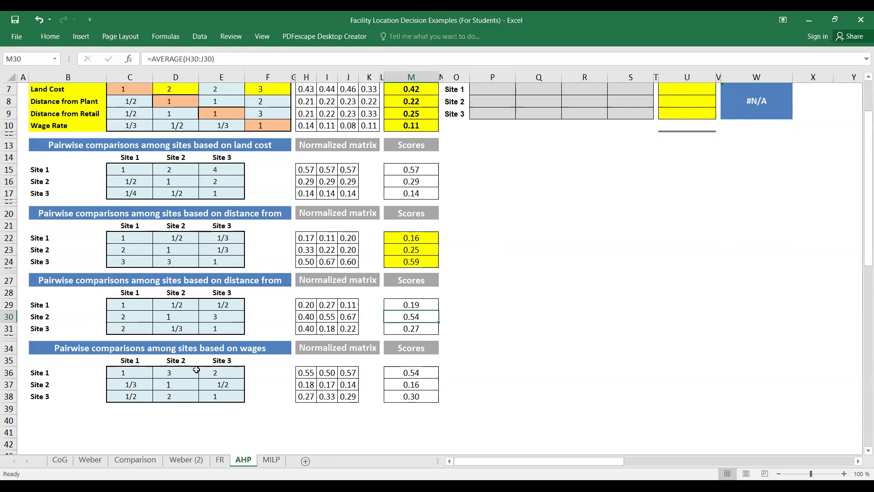
{"action": "left_click", "coordinate": [413, 373]}
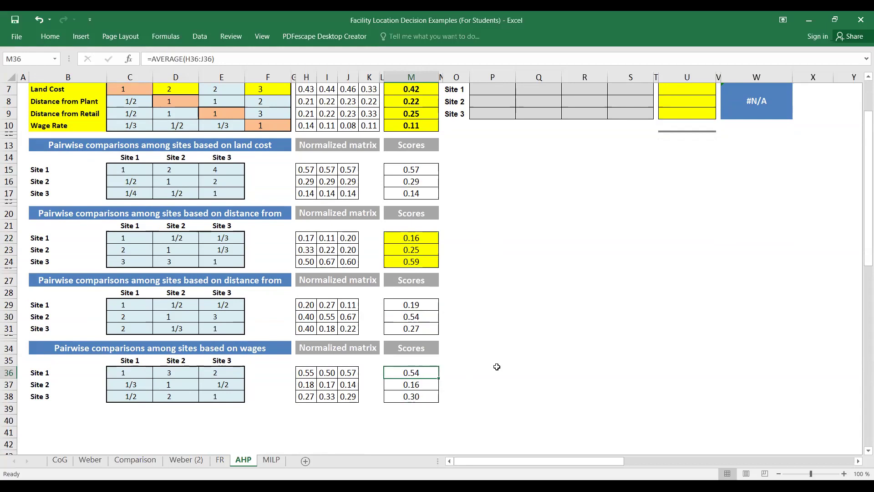
{"action": "left_click", "coordinate": [413, 167]}
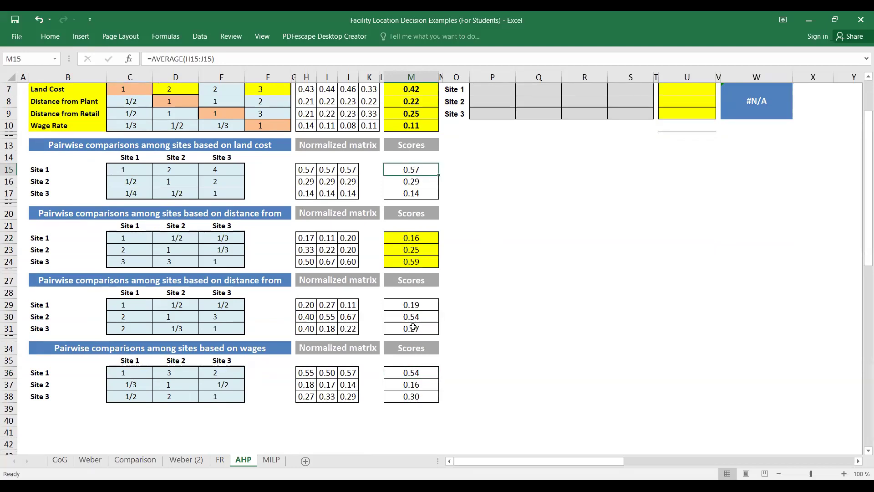
{"action": "left_click", "coordinate": [417, 372]}
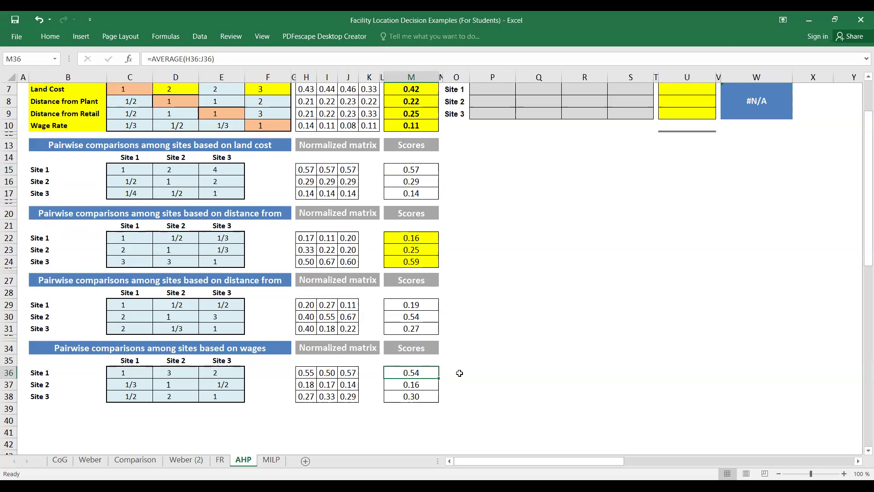
{"action": "scroll", "coordinate": [459, 373], "scroll_direction": "up", "scroll_amount": 2}
{"action": "left_click_drag", "start_coordinate": [424, 269], "coordinate": [424, 287]}
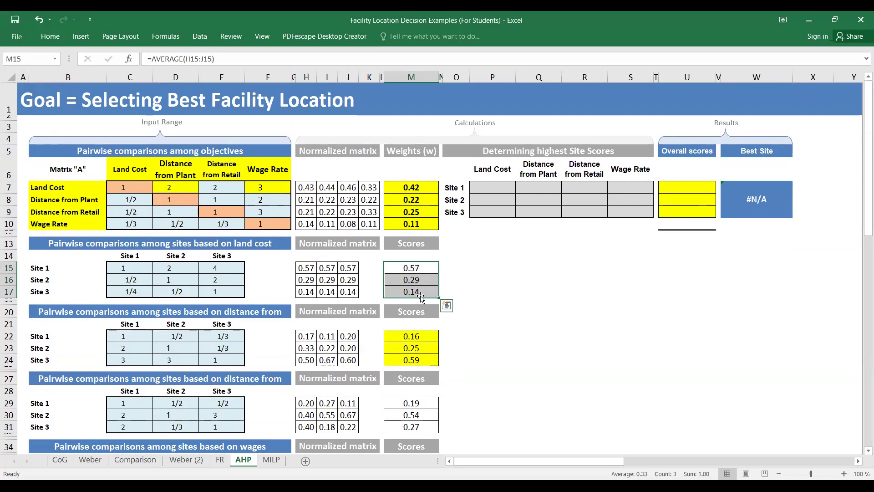
{"action": "left_click_drag", "start_coordinate": [411, 336], "coordinate": [410, 357]}
{"action": "scroll", "coordinate": [410, 357], "scroll_direction": "down", "scroll_amount": 2}
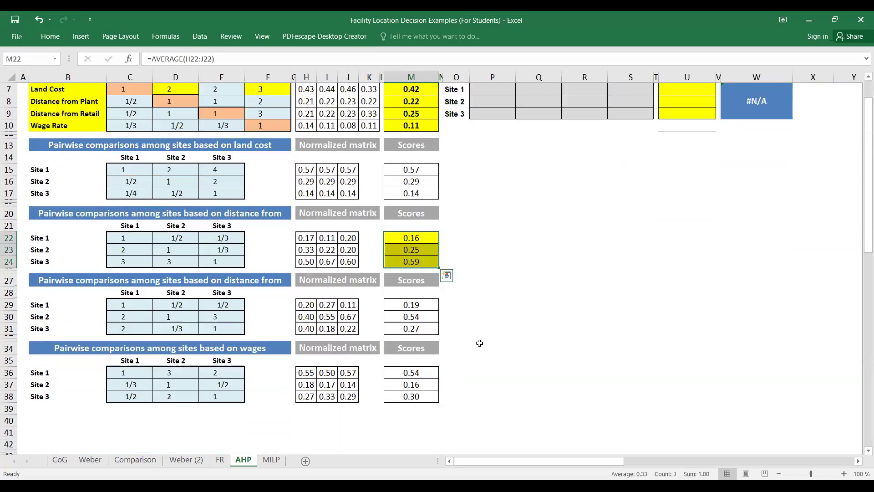
{"action": "left_click_drag", "start_coordinate": [415, 305], "coordinate": [418, 329]}
{"action": "left_click_drag", "start_coordinate": [415, 372], "coordinate": [416, 397]}
{"action": "scroll", "coordinate": [514, 344], "scroll_direction": "up", "scroll_amount": 2}
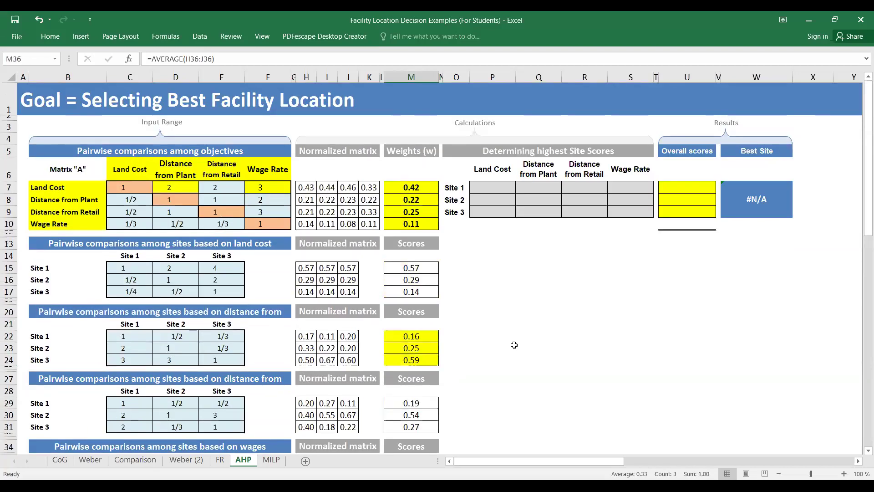
{"action": "scroll", "coordinate": [514, 344], "scroll_direction": "down", "scroll_amount": 3}
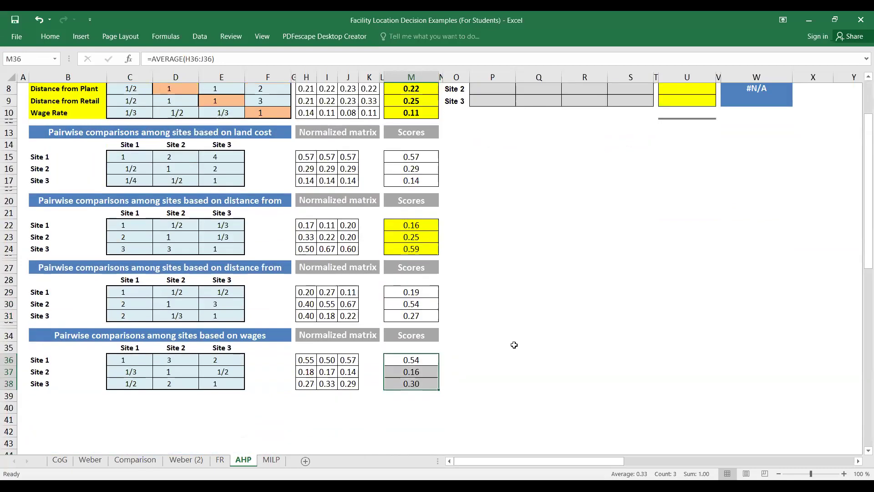
{"action": "scroll", "coordinate": [514, 344], "scroll_direction": "up", "scroll_amount": 3}
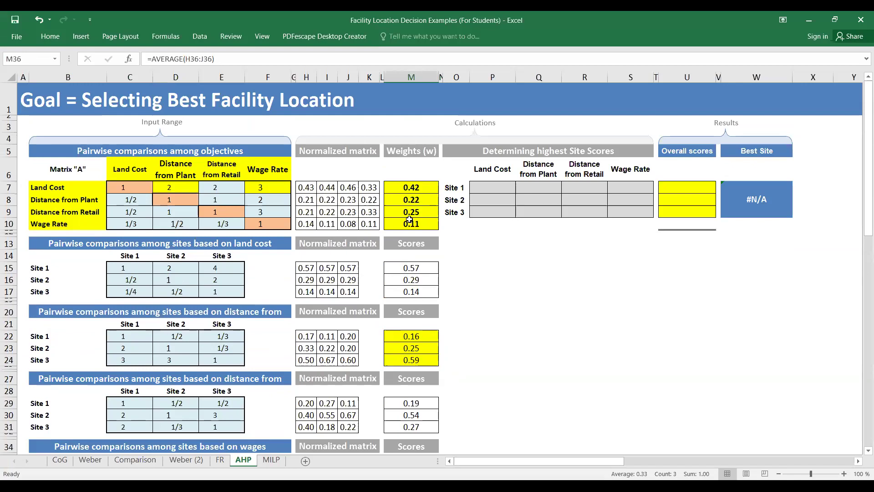
{"action": "left_click_drag", "start_coordinate": [411, 187], "coordinate": [411, 223]}
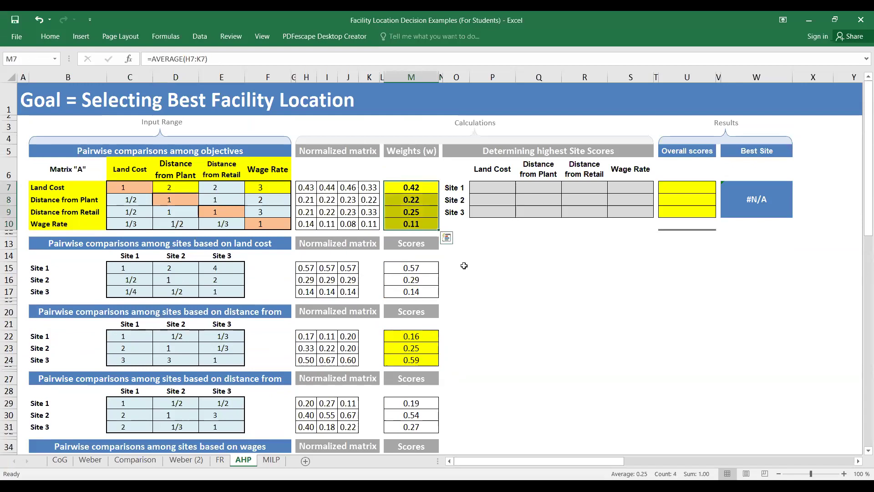
{"action": "scroll", "coordinate": [464, 265], "scroll_direction": "down", "scroll_amount": 2}
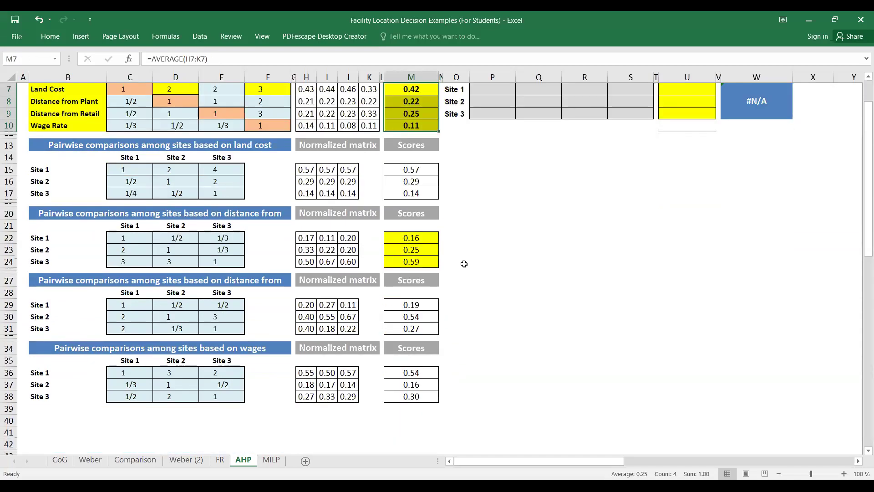
{"action": "scroll", "coordinate": [476, 226], "scroll_direction": "up", "scroll_amount": 2}
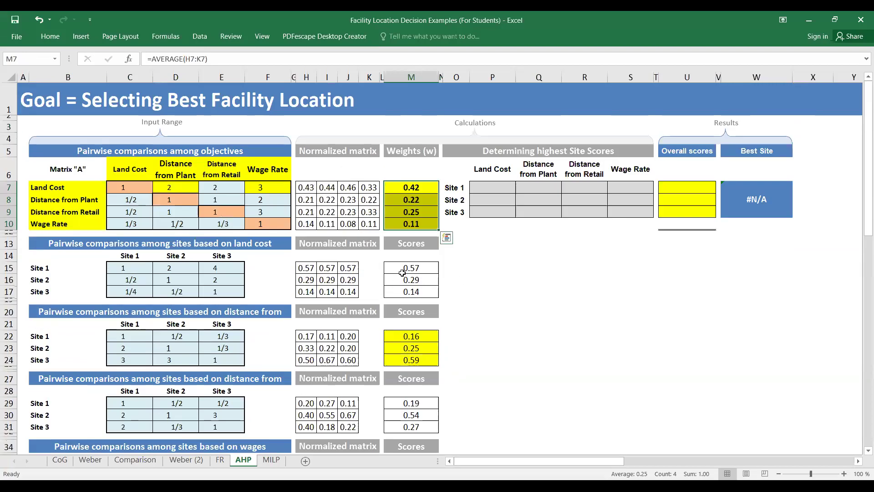
{"action": "scroll", "coordinate": [179, 243], "scroll_direction": "down", "scroll_amount": 1}
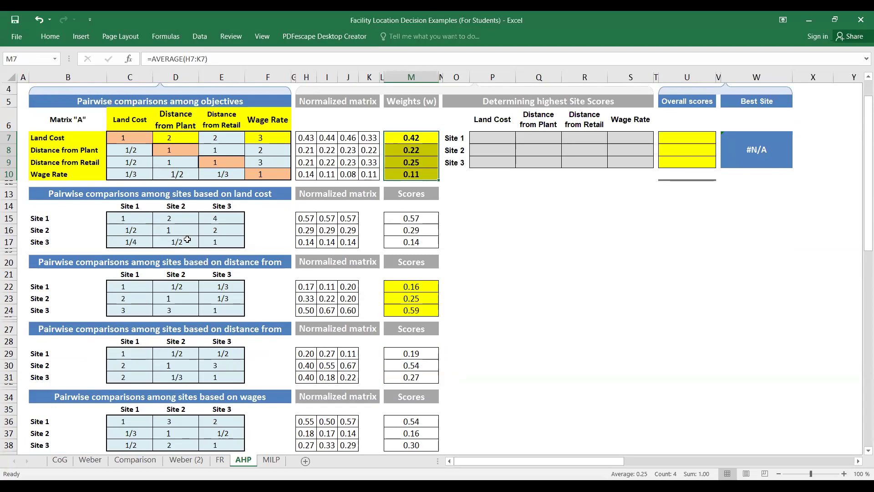
{"action": "scroll", "coordinate": [274, 246], "scroll_direction": "up", "scroll_amount": 1}
Step: Link Land Cost (=M15) and Distance from Plant (=M22) scores into P7:Q9 for all three sites
{"action": "left_click", "coordinate": [490, 188]}
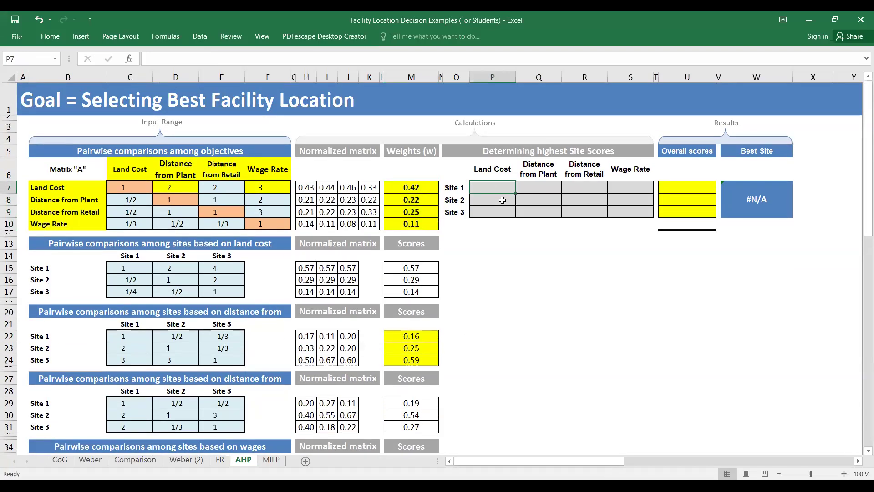
{"action": "type", "text": "="}
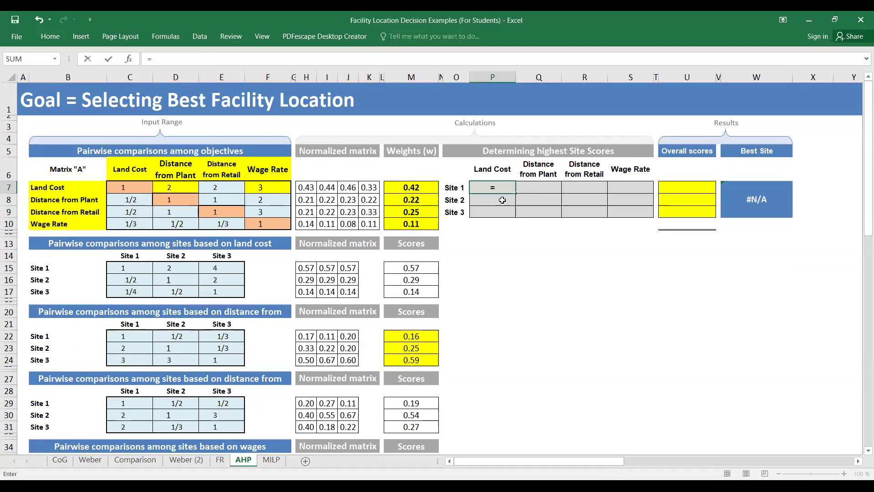
{"action": "left_click", "coordinate": [423, 267]}
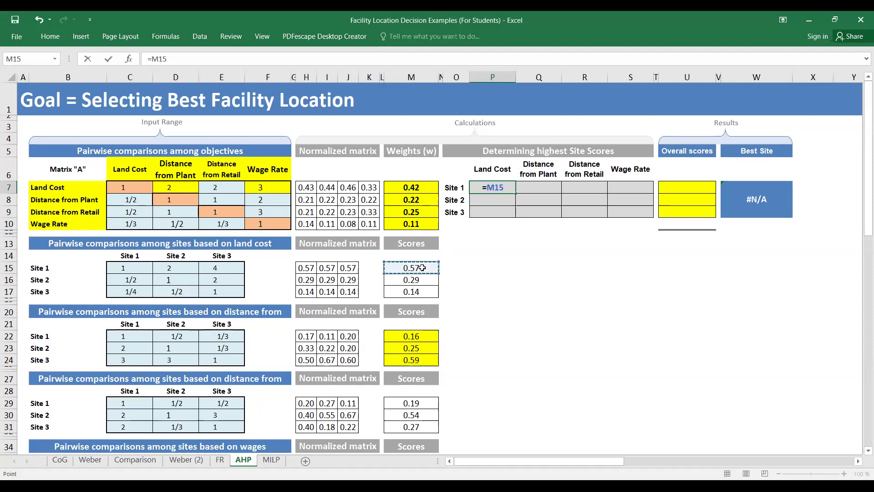
{"action": "key", "text": "Return"}
{"action": "left_click", "coordinate": [483, 187]}
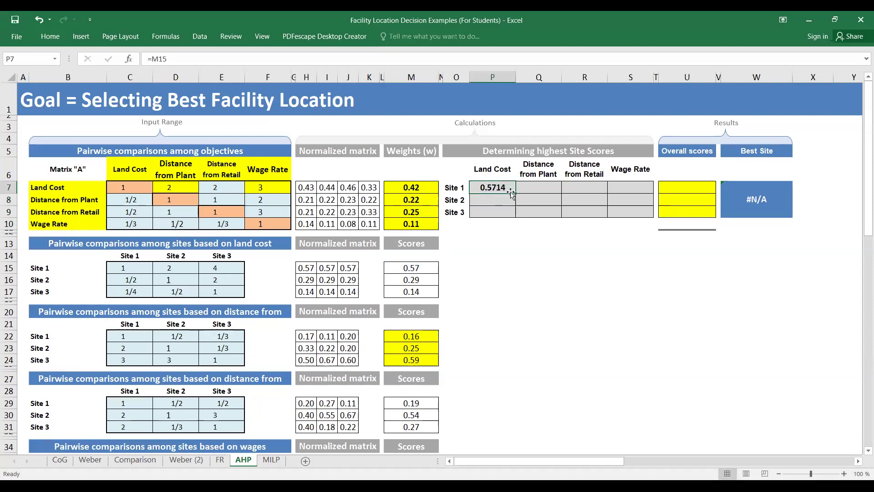
{"action": "left_click_drag", "start_coordinate": [512, 193], "coordinate": [512, 214]}
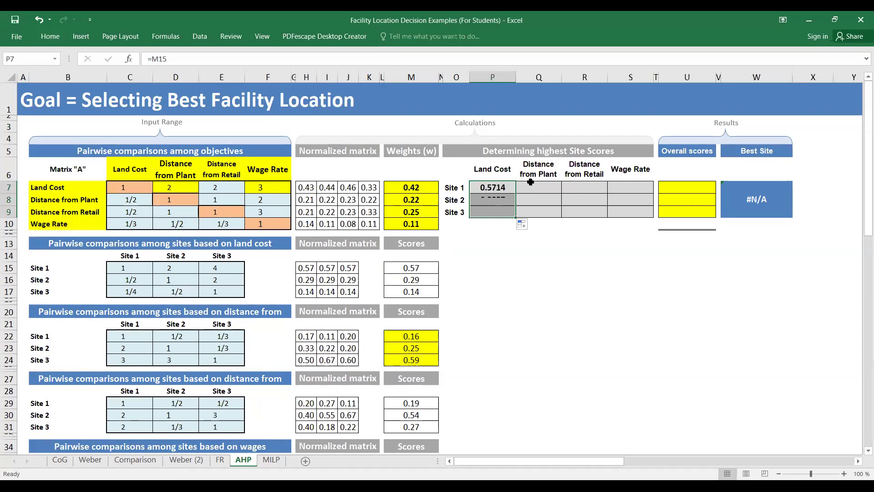
{"action": "left_click", "coordinate": [538, 187]}
{"action": "type", "text": "="}
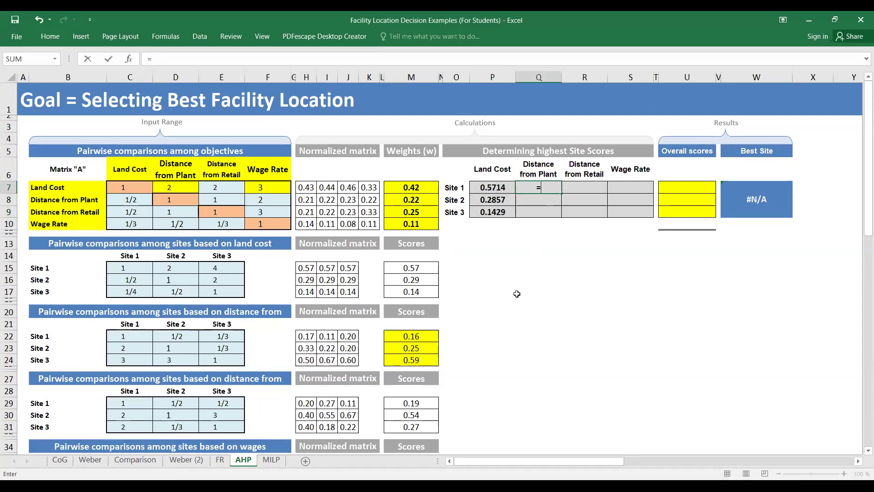
{"action": "left_click", "coordinate": [429, 335]}
{"action": "key", "text": "Return"}
{"action": "left_click", "coordinate": [531, 186]}
{"action": "left_click_drag", "start_coordinate": [555, 193], "coordinate": [560, 217]}
Step: Link Distance from Retail (=M29) and Wage Rate (=M36) scores into R7:S9, giving 0.539, 0.164, 0.297
{"action": "left_click", "coordinate": [578, 186]}
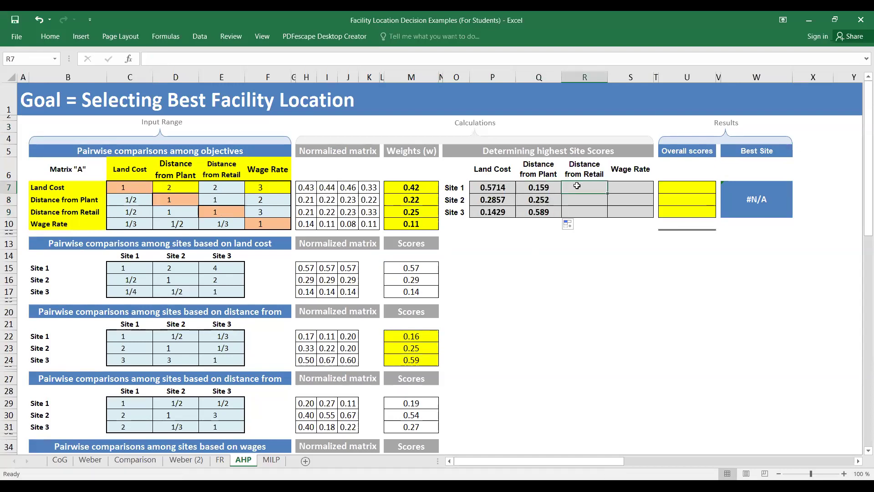
{"action": "type", "text": "="}
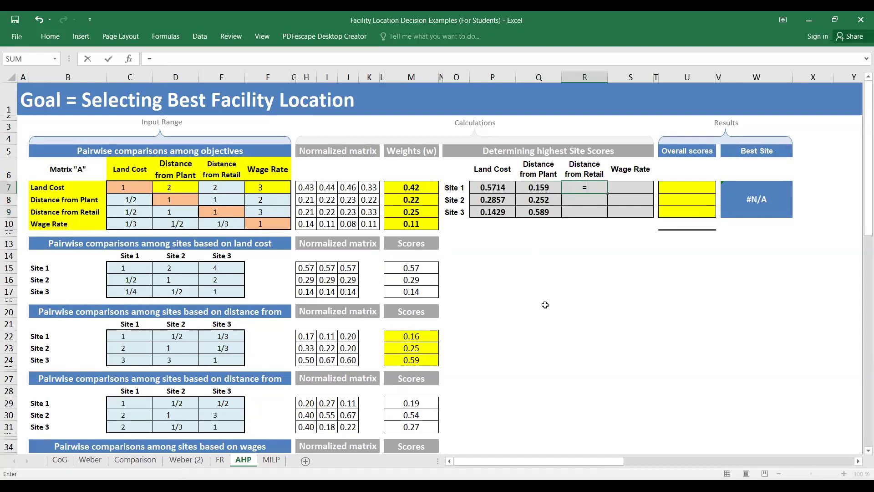
{"action": "left_click", "coordinate": [418, 400]}
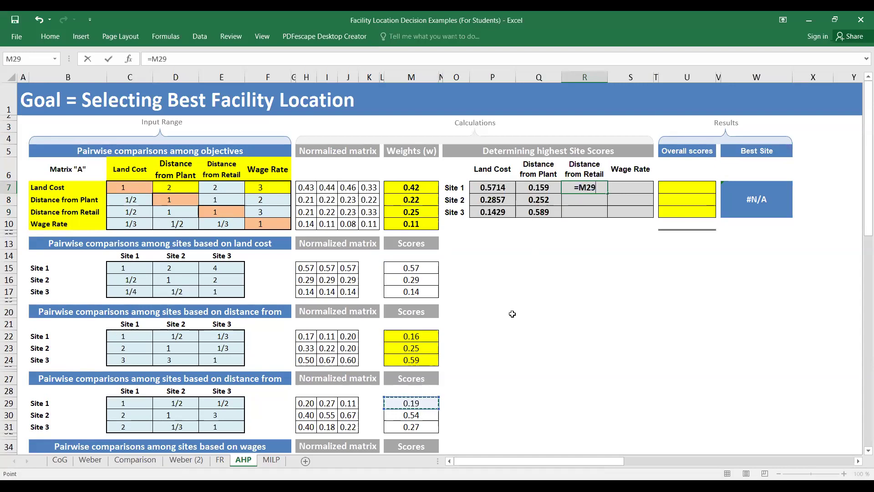
{"action": "key", "text": "Return"}
{"action": "left_click", "coordinate": [574, 185]}
{"action": "left_click_drag", "start_coordinate": [607, 193], "coordinate": [605, 214]}
{"action": "key", "text": "Right"}
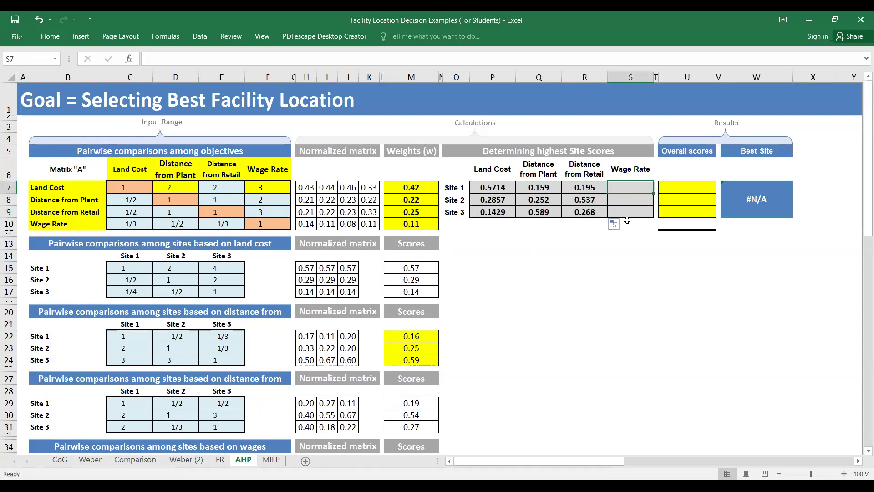
{"action": "type", "text": "="}
{"action": "scroll", "coordinate": [567, 318], "scroll_direction": "down", "scroll_amount": 2}
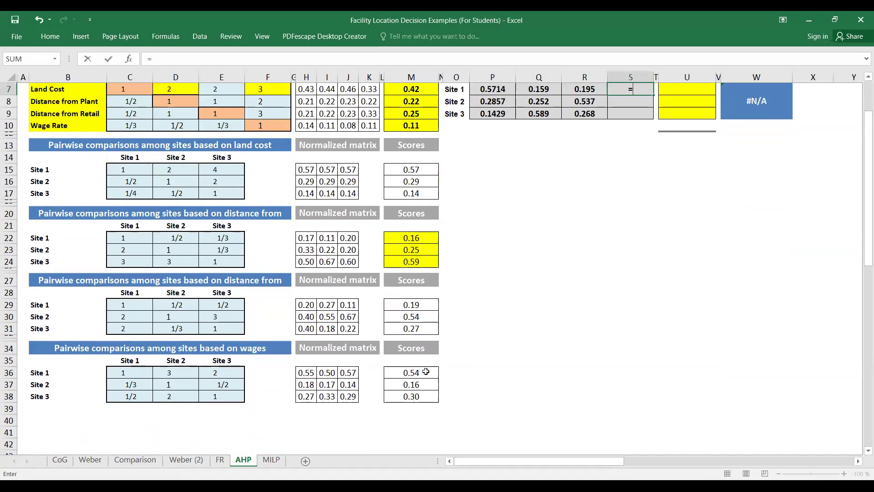
{"action": "left_click", "coordinate": [431, 372]}
{"action": "key", "text": "Return"}
{"action": "scroll", "coordinate": [487, 311], "scroll_direction": "up", "scroll_amount": 1}
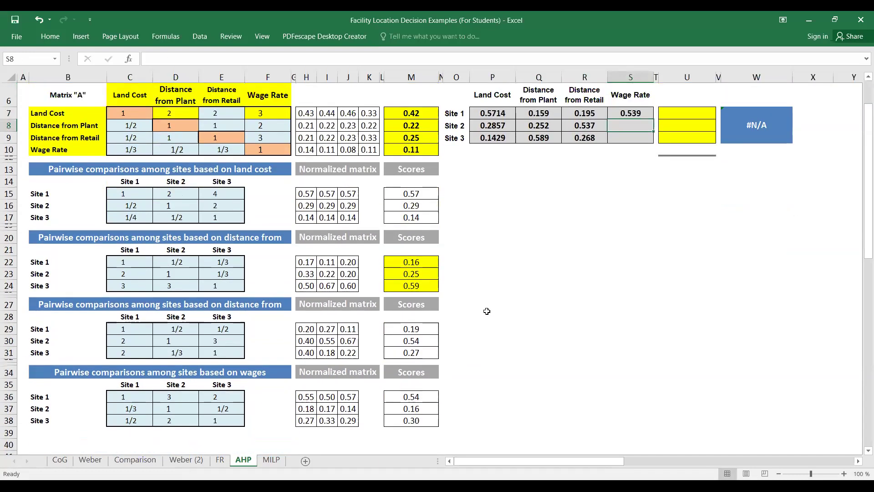
{"action": "scroll", "coordinate": [486, 310], "scroll_direction": "up", "scroll_amount": 1}
{"action": "left_click", "coordinate": [649, 191]}
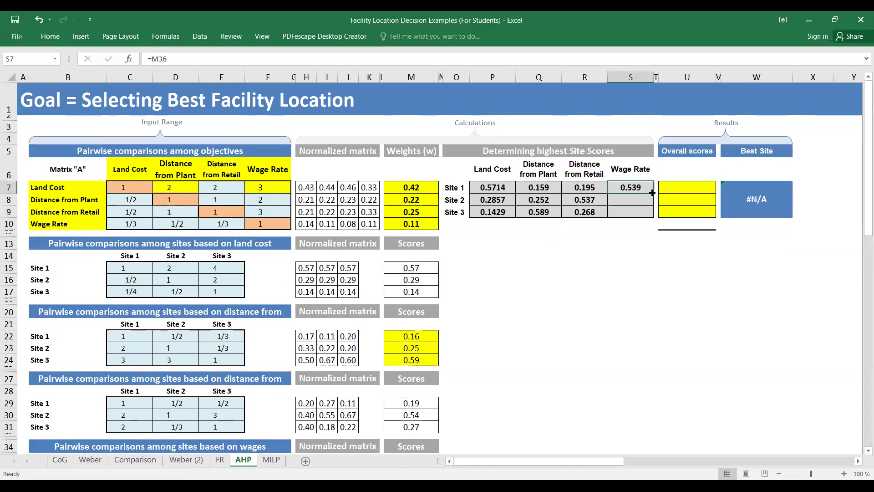
{"action": "left_click_drag", "start_coordinate": [652, 206], "coordinate": [653, 215]}
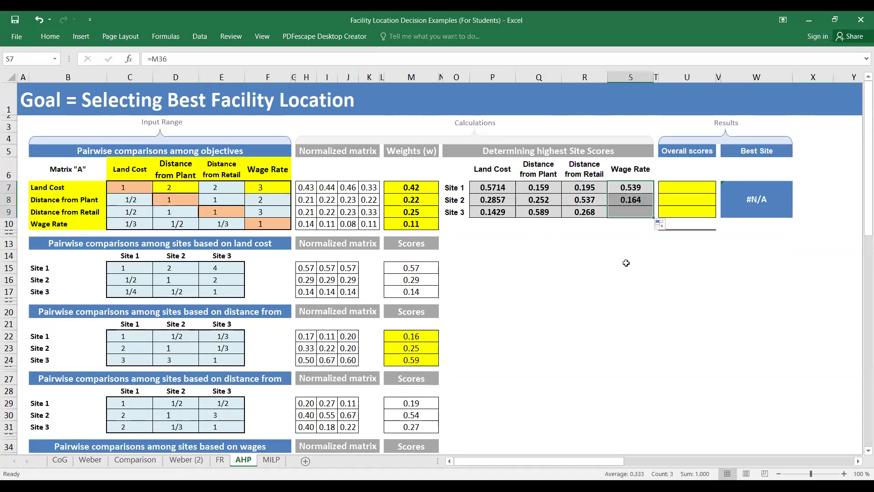
{"action": "left_click_drag", "start_coordinate": [500, 191], "coordinate": [632, 213]}
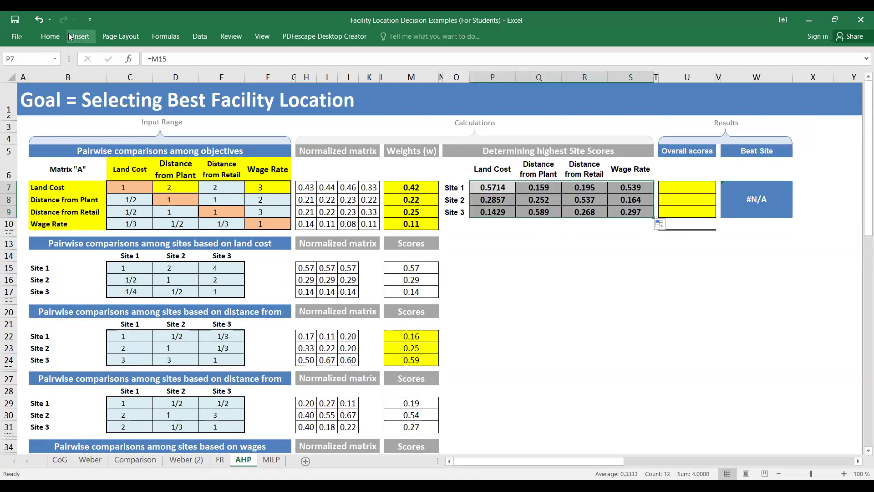
Step: Reduce the P7:S9 site scores to two decimals, so Wage Rate shows 0.54, 0.16, 0.30
{"action": "left_click", "coordinate": [49, 37]}
{"action": "left_click", "coordinate": [398, 76]}
{"action": "left_click", "coordinate": [398, 75]}
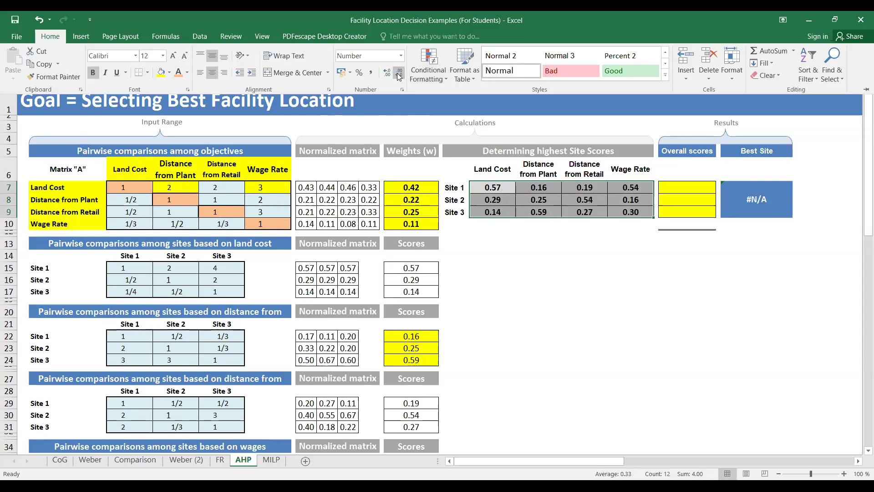
{"action": "left_click", "coordinate": [546, 254]}
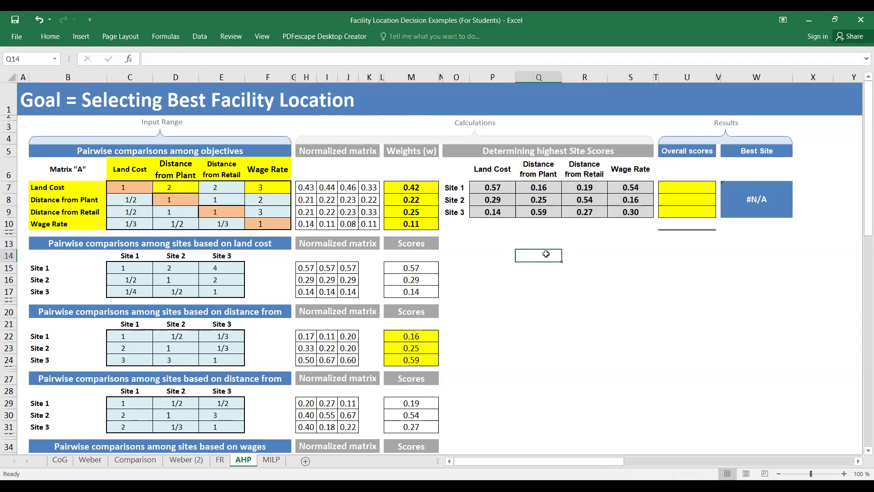
{"action": "scroll", "coordinate": [547, 254], "scroll_direction": "down", "scroll_amount": 2}
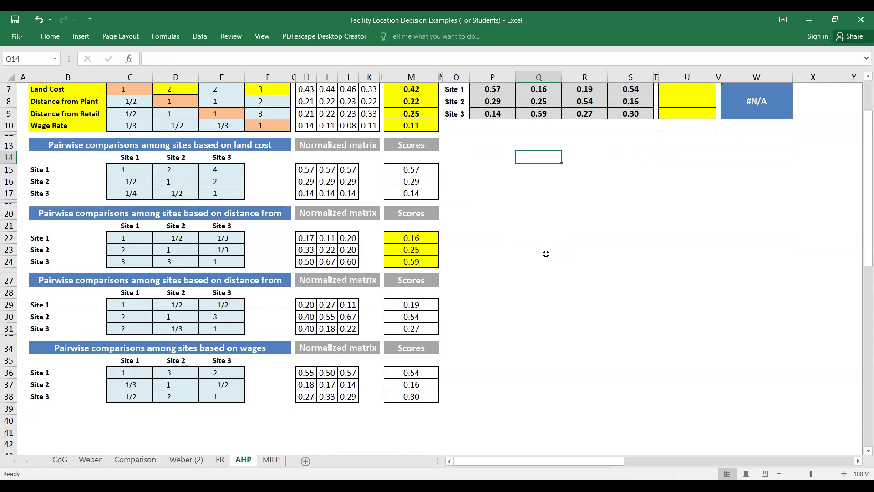
{"action": "scroll", "coordinate": [547, 254], "scroll_direction": "up", "scroll_amount": 1}
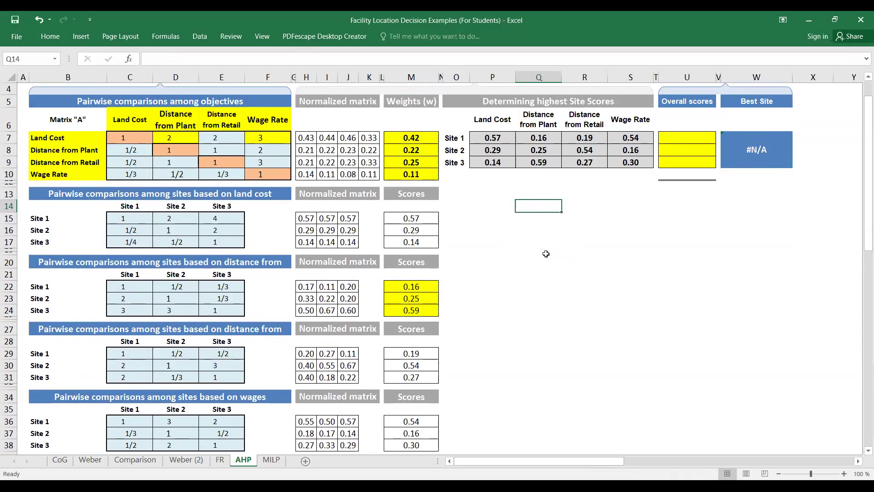
{"action": "scroll", "coordinate": [547, 253], "scroll_direction": "down", "scroll_amount": 1}
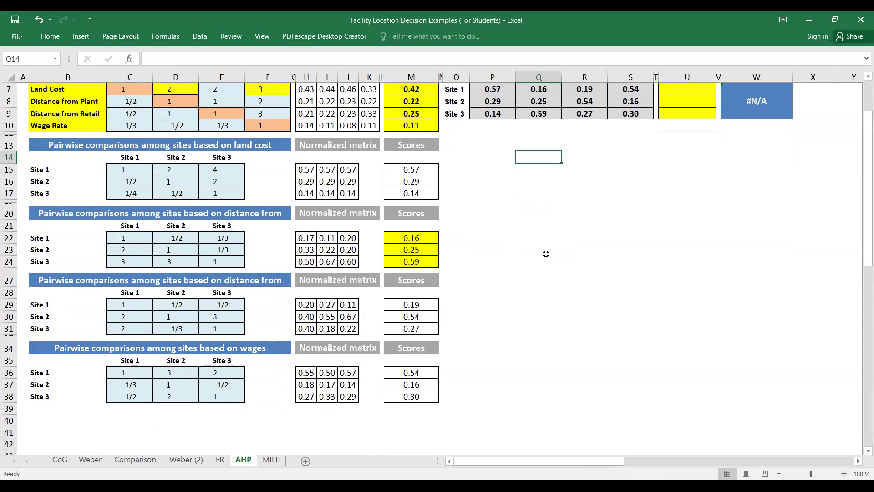
{"action": "scroll", "coordinate": [546, 254], "scroll_direction": "up", "scroll_amount": 1}
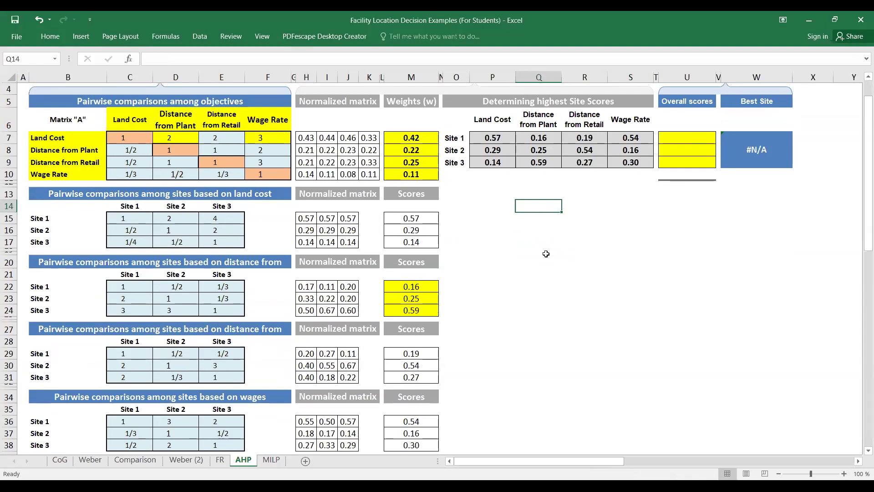
{"action": "left_click", "coordinate": [667, 138]}
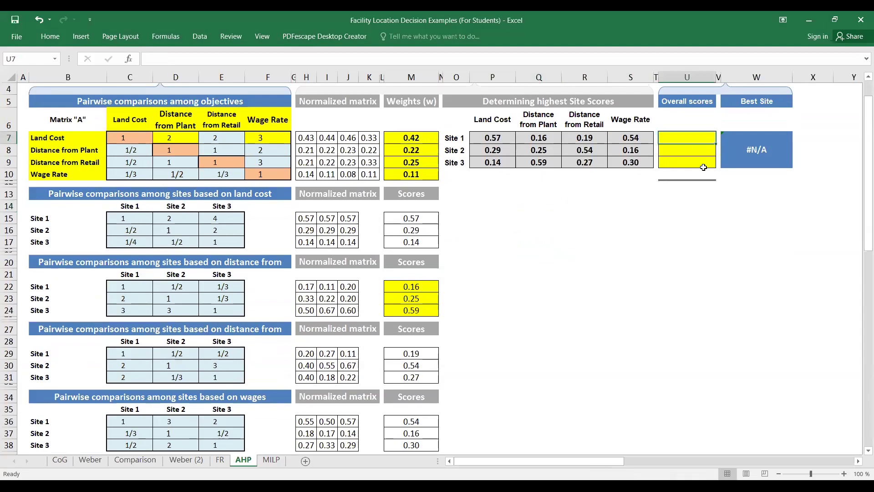
Step: Enter =MMULT(P7:S7,M7:M10) in U7 for Site 1's overall score
{"action": "type", "text": "="}
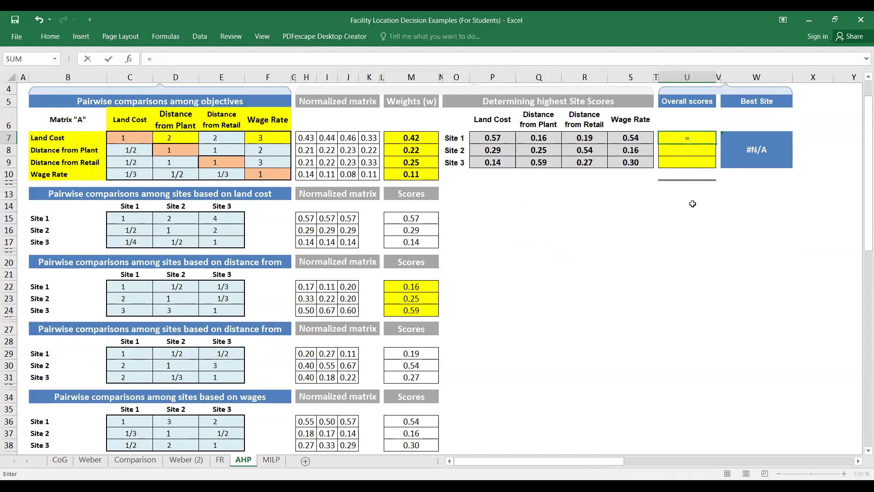
{"action": "type", "text": "mmu"}
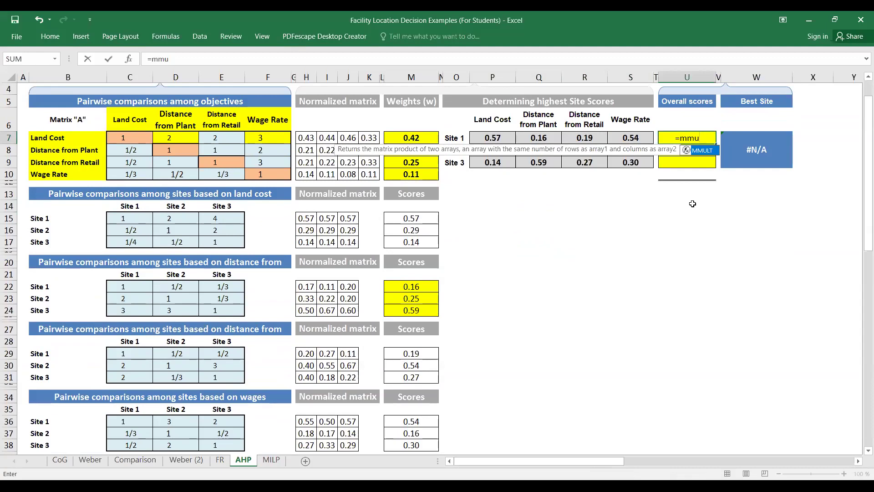
{"action": "type", "text": "l"}
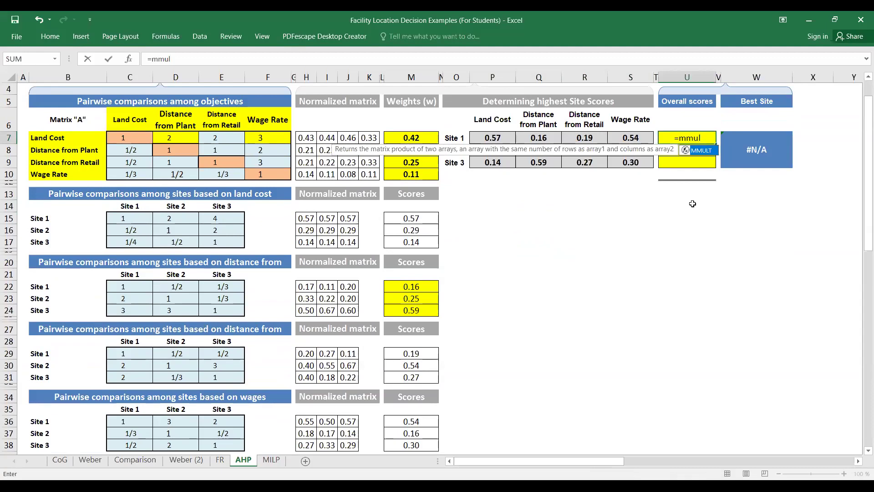
{"action": "double_click", "coordinate": [700, 151]}
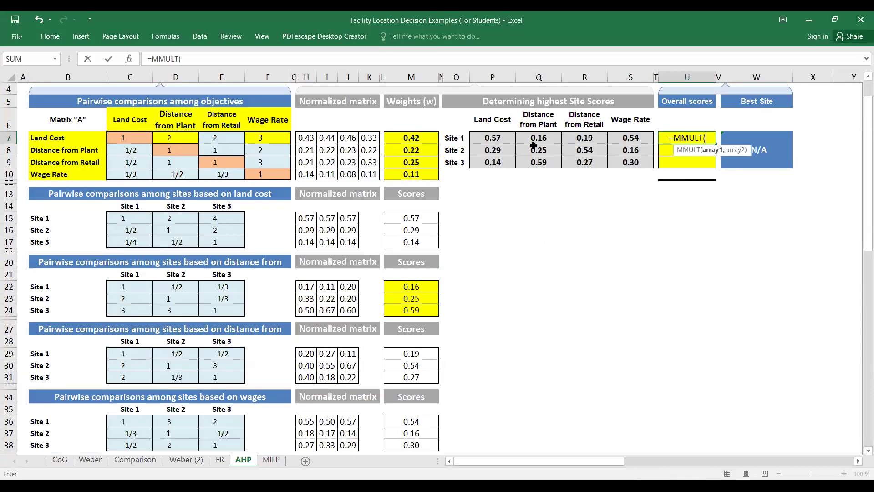
{"action": "left_click", "coordinate": [492, 137]}
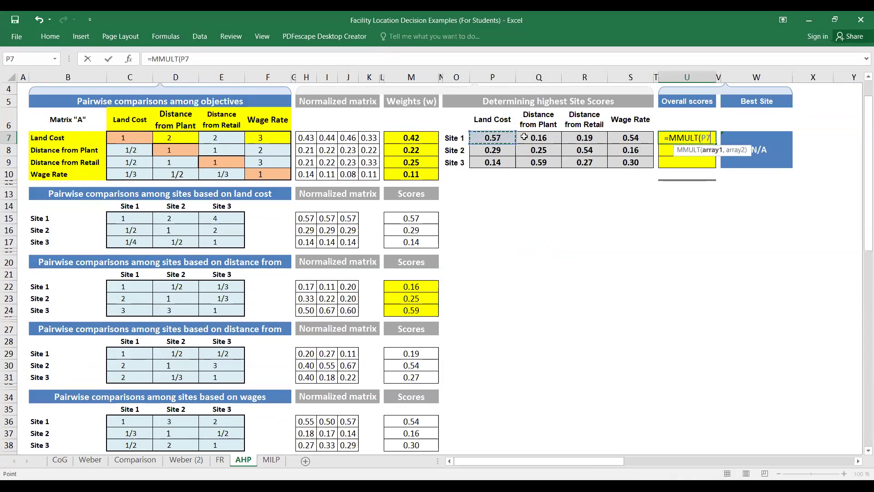
{"action": "left_click_drag", "start_coordinate": [524, 137], "coordinate": [631, 137]}
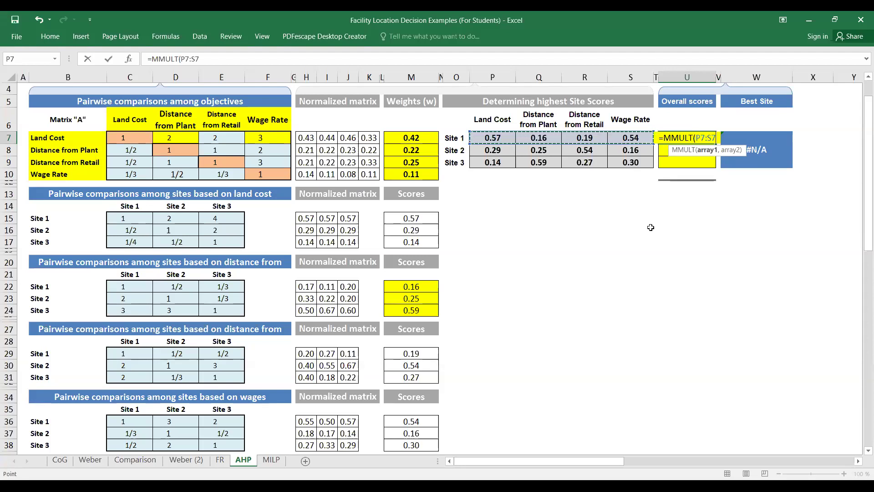
{"action": "type", "text": ","}
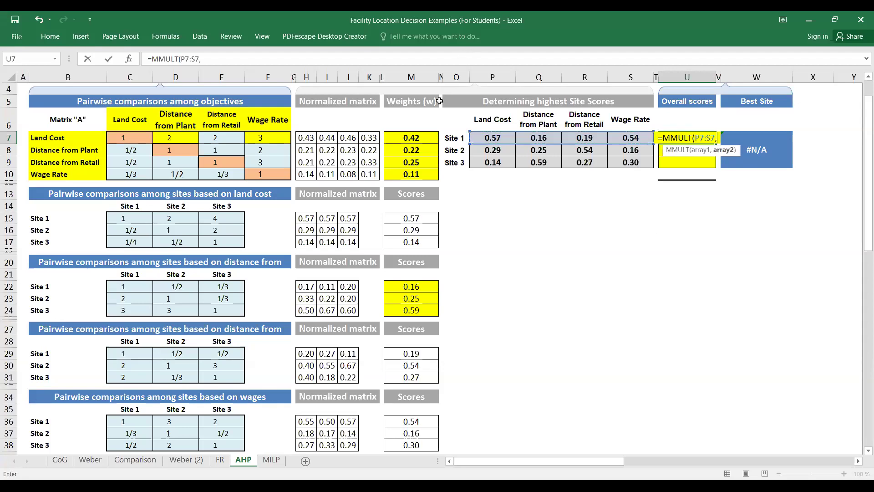
{"action": "left_click", "coordinate": [409, 141]}
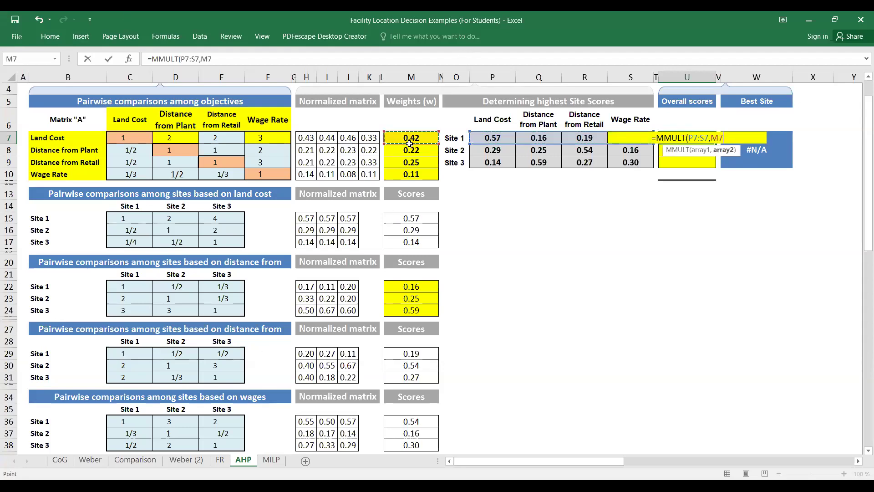
{"action": "left_click_drag", "start_coordinate": [410, 143], "coordinate": [411, 174]}
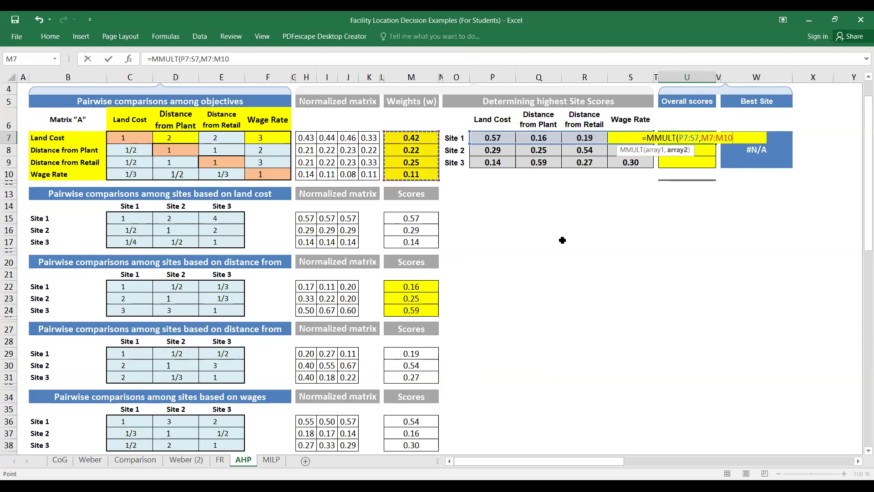
{"action": "type", "text": ")"}
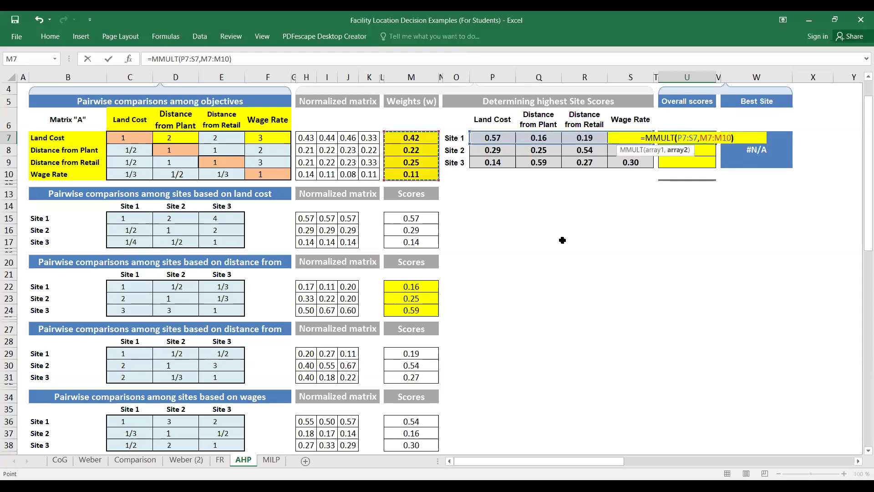
{"action": "key", "text": "Return"}
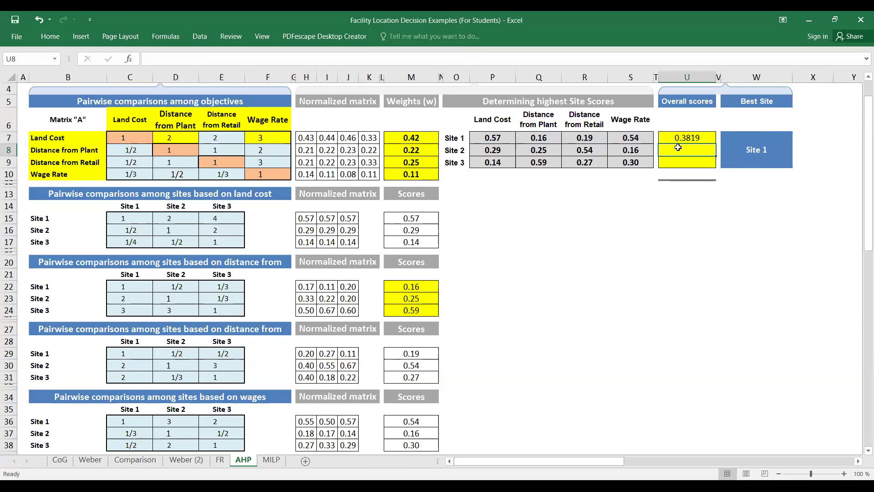
Step: Enter =MMULT(P8:S8,M7:M10) in U8, giving Site 2's overall score 0.3277
{"action": "type", "text": "="}
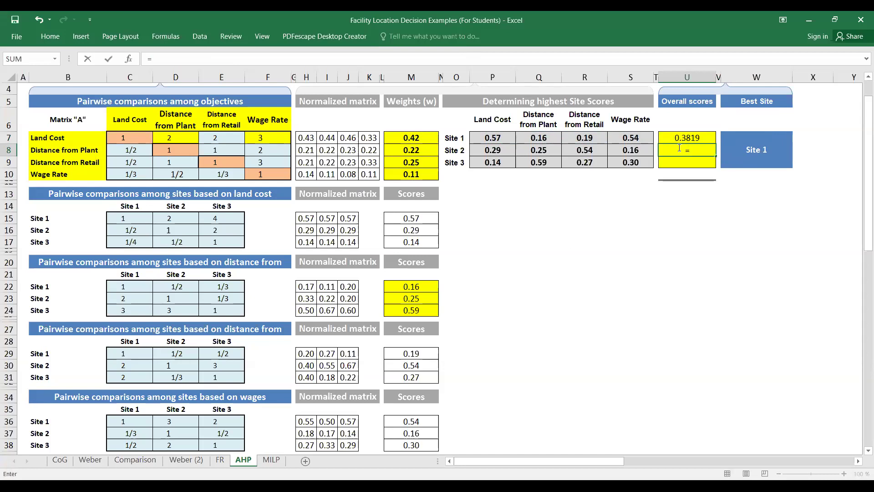
{"action": "type", "text": "mmult"}
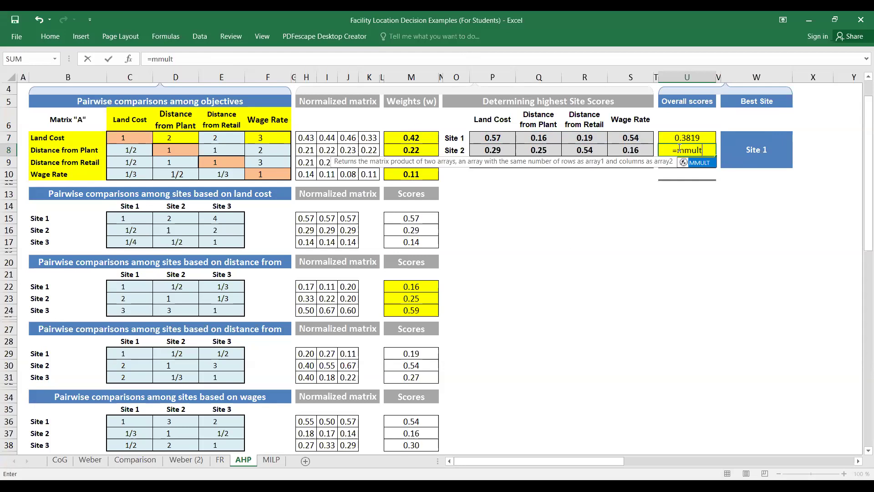
{"action": "double_click", "coordinate": [696, 163]}
{"action": "left_click", "coordinate": [489, 151]}
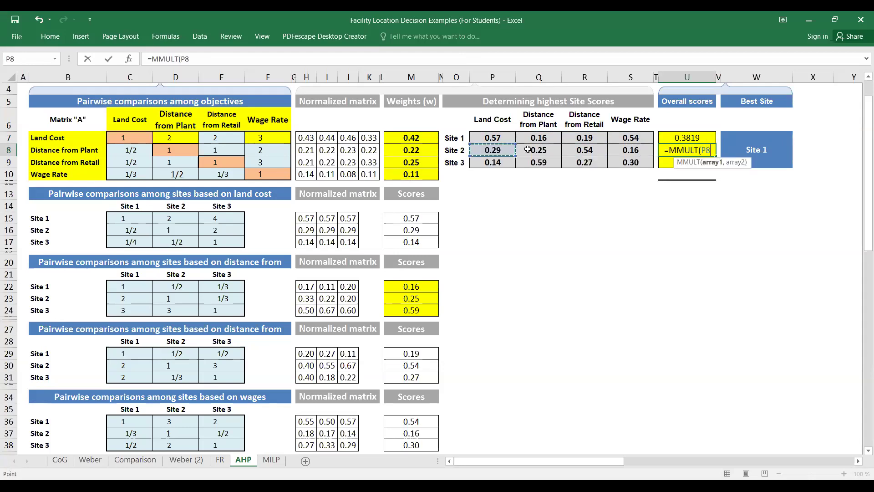
{"action": "left_click_drag", "start_coordinate": [528, 150], "coordinate": [631, 150]}
{"action": "type", "text": ","}
{"action": "left_click", "coordinate": [416, 140]}
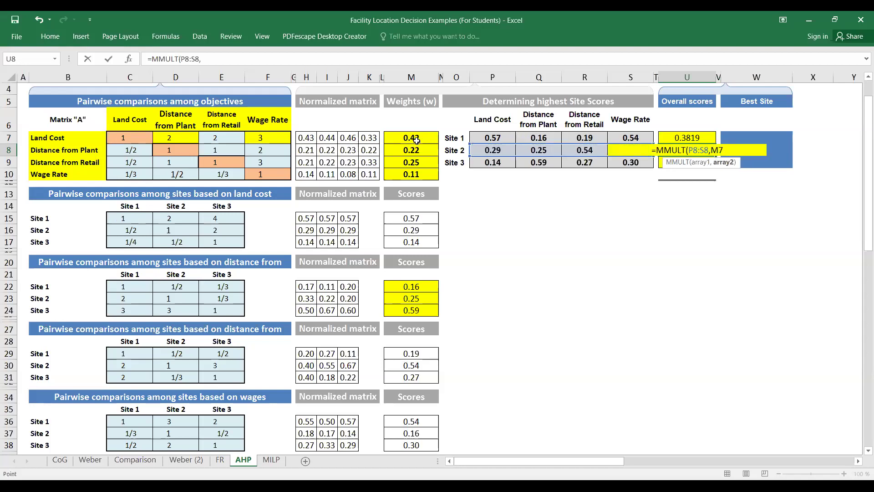
{"action": "left_click_drag", "start_coordinate": [417, 140], "coordinate": [416, 170]}
{"action": "type", "text": ")"}
{"action": "key", "text": "Return"}
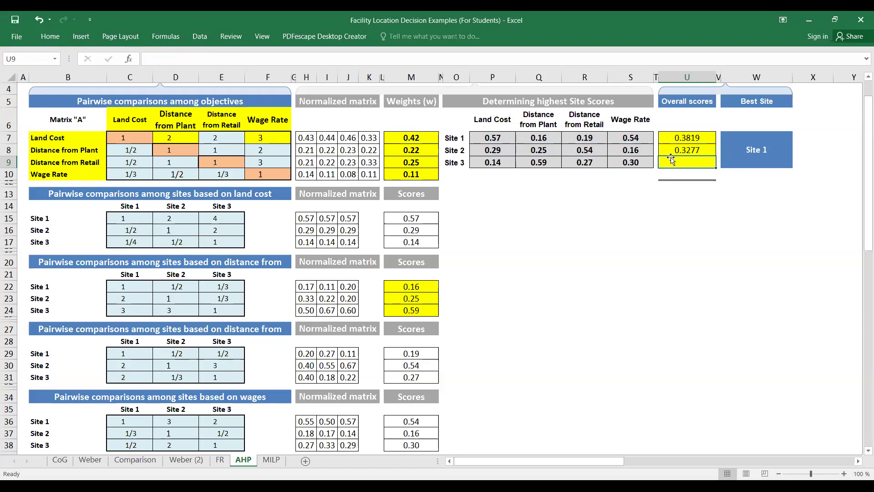
Step: Enter =MMULT(P9:S9,M7:M10) in U9 for Site 3's overall score
{"action": "type", "text": "=mmu"}
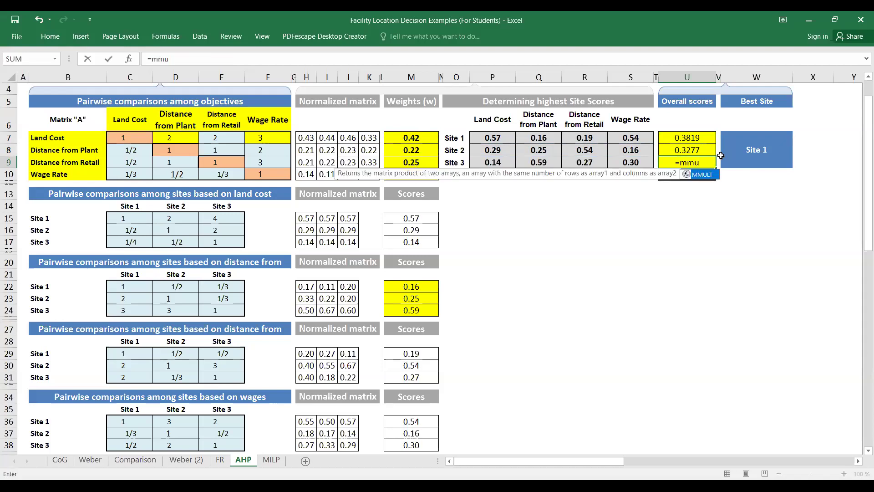
{"action": "key", "text": "Tab"}
{"action": "left_click", "coordinate": [490, 162]}
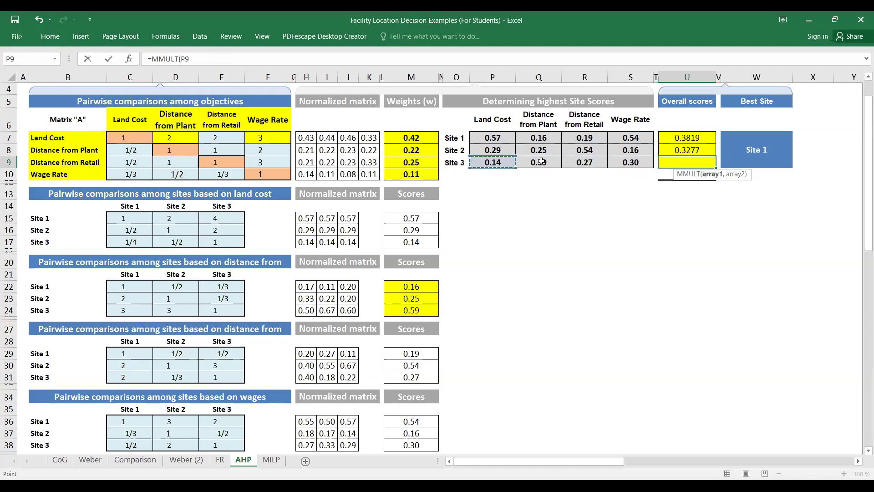
{"action": "left_click_drag", "start_coordinate": [542, 161], "coordinate": [620, 162]}
{"action": "type", "text": ","}
{"action": "left_click", "coordinate": [427, 137]}
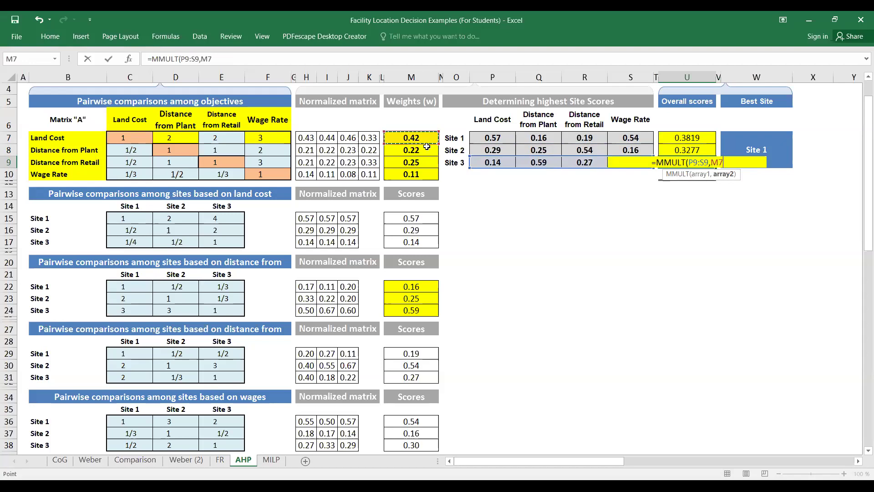
{"action": "left_click_drag", "start_coordinate": [426, 146], "coordinate": [423, 171]}
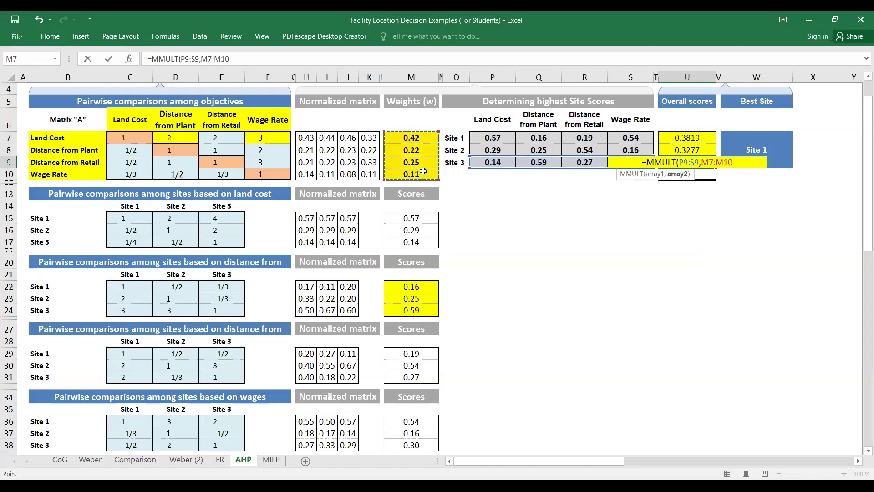
{"action": "type", "text": ")"}
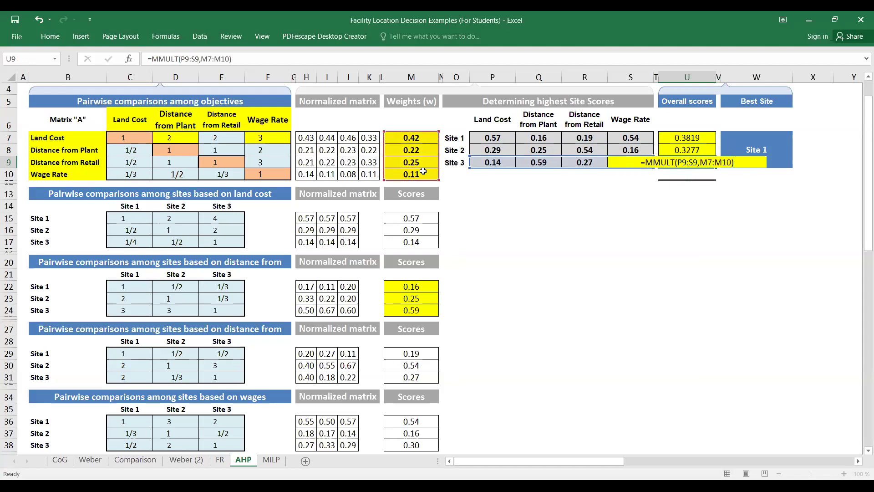
{"action": "key", "text": "Return"}
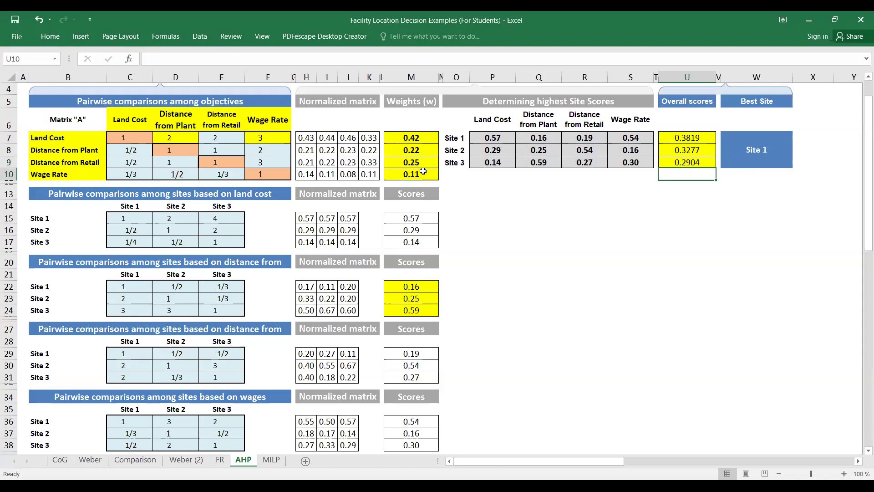
Step: Enlarge the overall scores in U7:U9 to font size 14
{"action": "left_click_drag", "start_coordinate": [675, 135], "coordinate": [683, 163]}
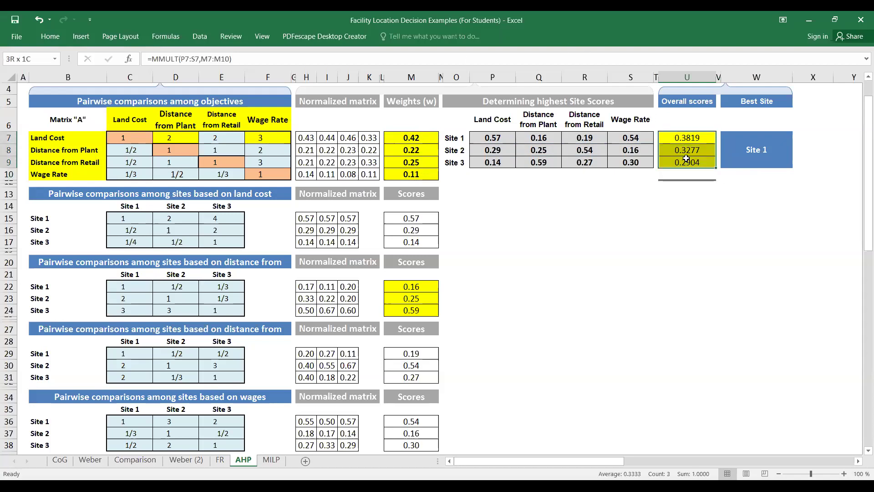
{"action": "left_click", "coordinate": [50, 36]}
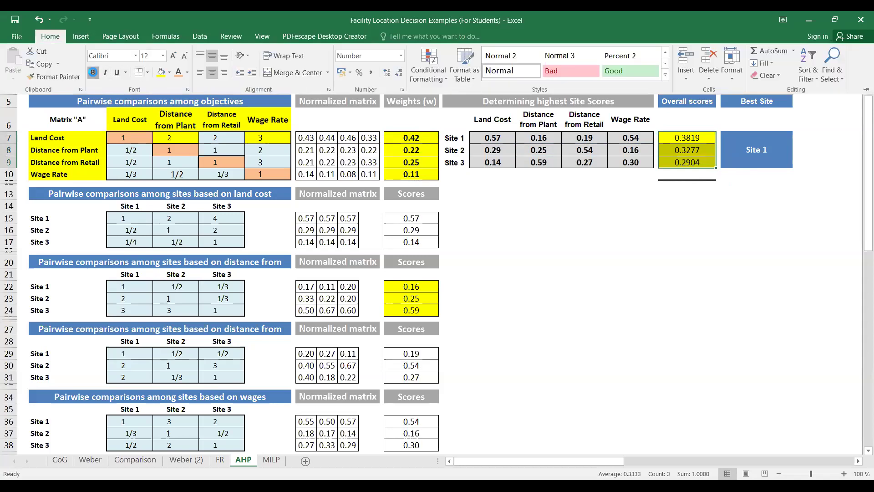
{"action": "left_click", "coordinate": [145, 56]}
{"action": "type", "text": "14"}
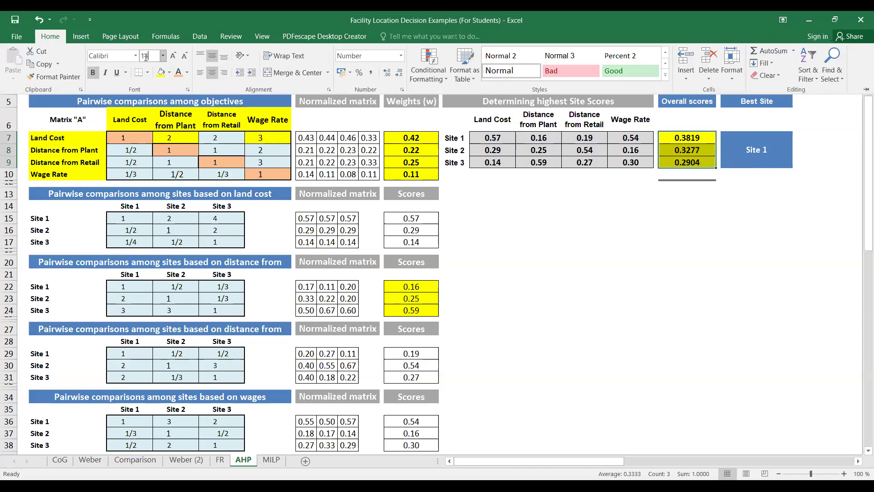
{"action": "key", "text": "Return"}
{"action": "left_click", "coordinate": [690, 234]}
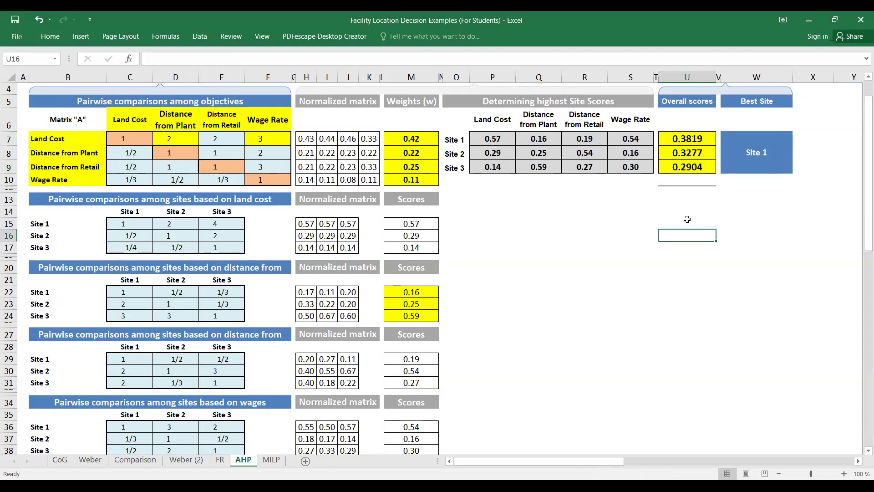
Step: Enter =U7+U8+U9 in U13 so the three sites' overall scores total 1.0000
{"action": "left_click", "coordinate": [686, 202]}
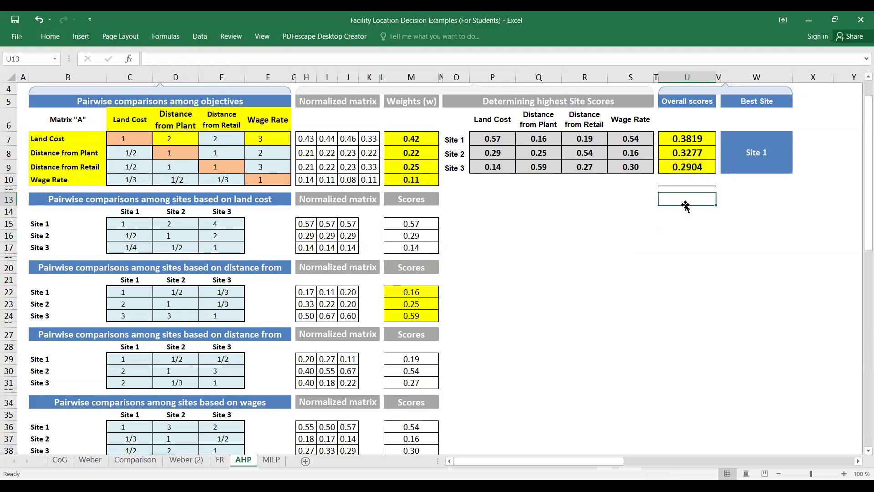
{"action": "type", "text": "="}
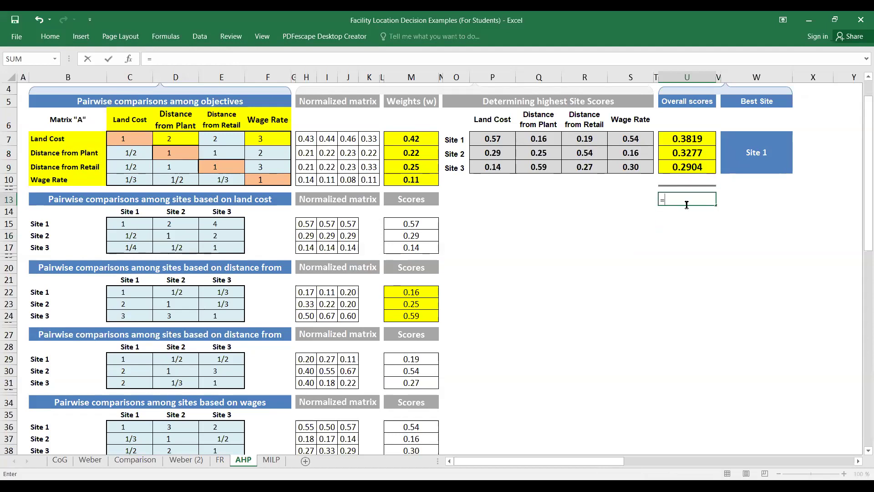
{"action": "left_click", "coordinate": [686, 139]}
{"action": "type", "text": "+"}
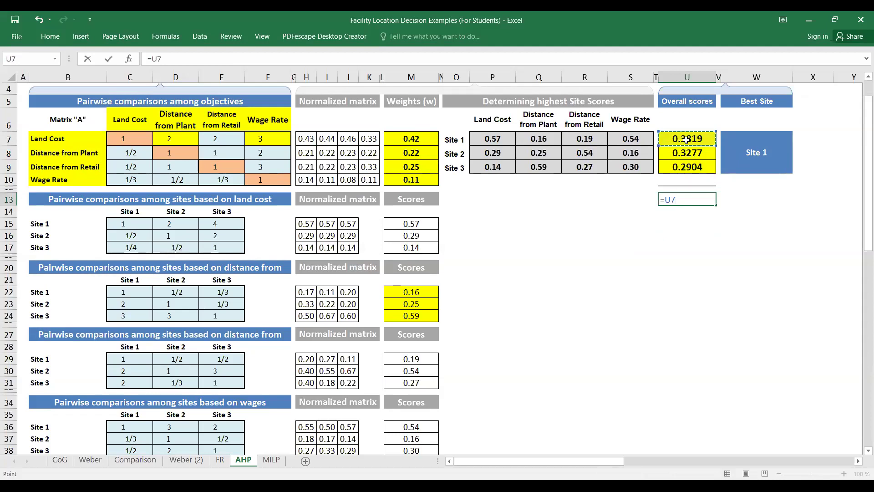
{"action": "left_click", "coordinate": [687, 154]}
{"action": "type", "text": "+"}
{"action": "left_click", "coordinate": [687, 167]}
{"action": "key", "text": "Return"}
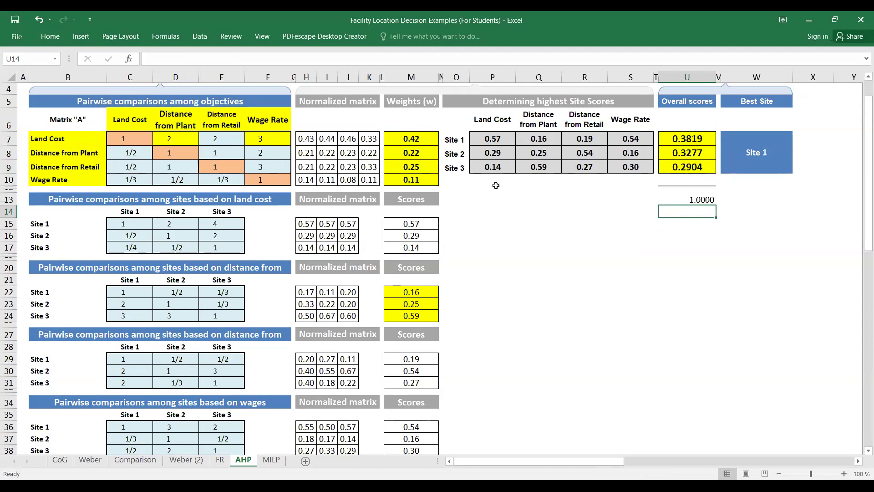
{"action": "left_click", "coordinate": [703, 140]}
{"action": "left_click", "coordinate": [530, 210]}
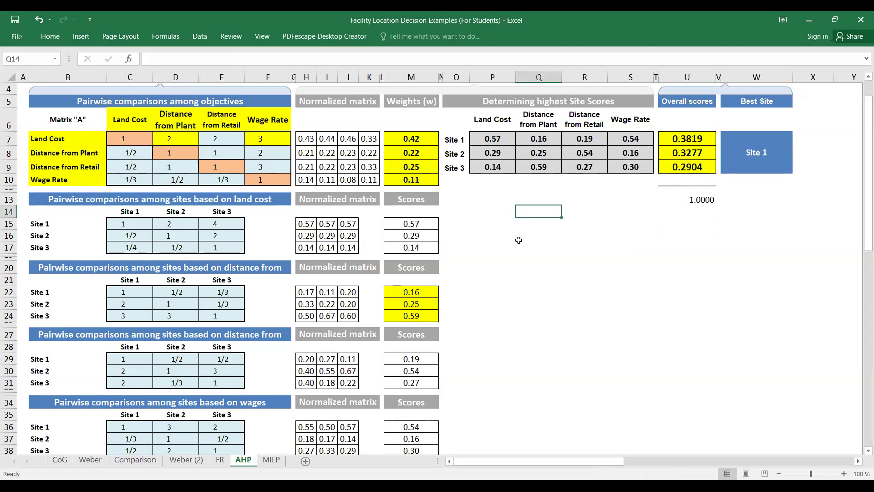
{"action": "scroll", "coordinate": [416, 244], "scroll_direction": "down", "scroll_amount": 2}
{"action": "scroll", "coordinate": [393, 233], "scroll_direction": "up", "scroll_amount": 2}
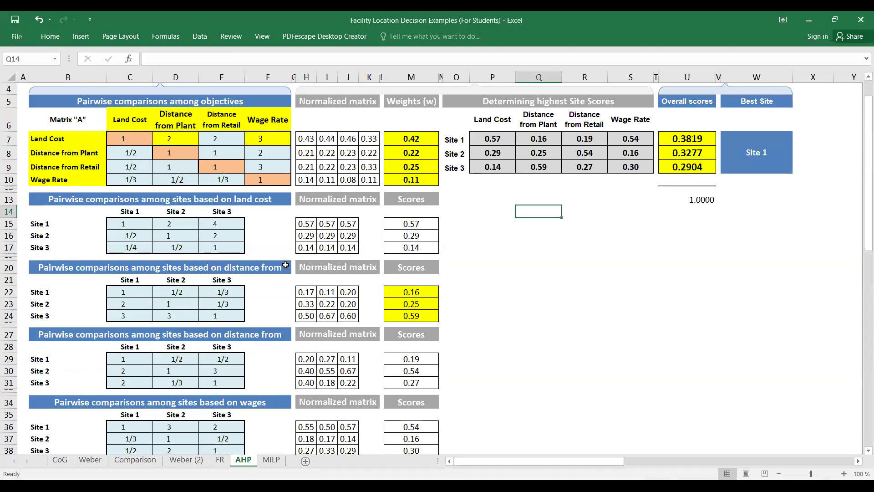
{"action": "scroll", "coordinate": [286, 265], "scroll_direction": "down", "scroll_amount": 1}
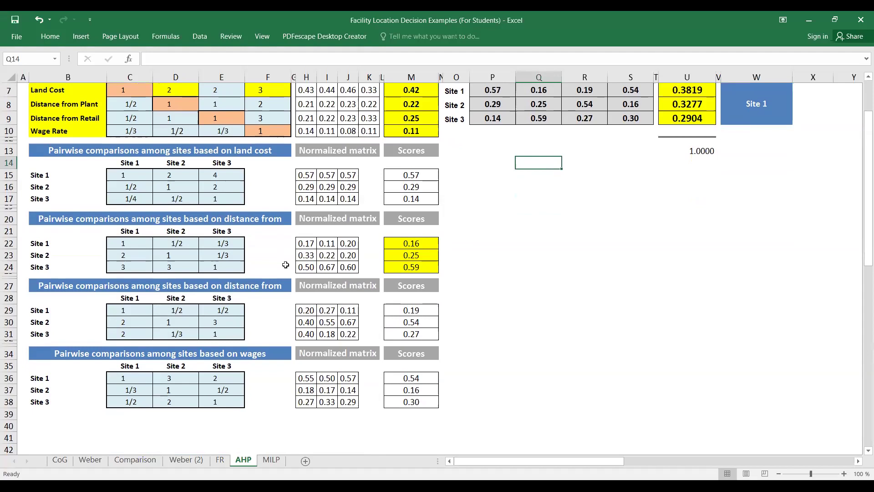
{"action": "scroll", "coordinate": [287, 264], "scroll_direction": "up", "scroll_amount": 2}
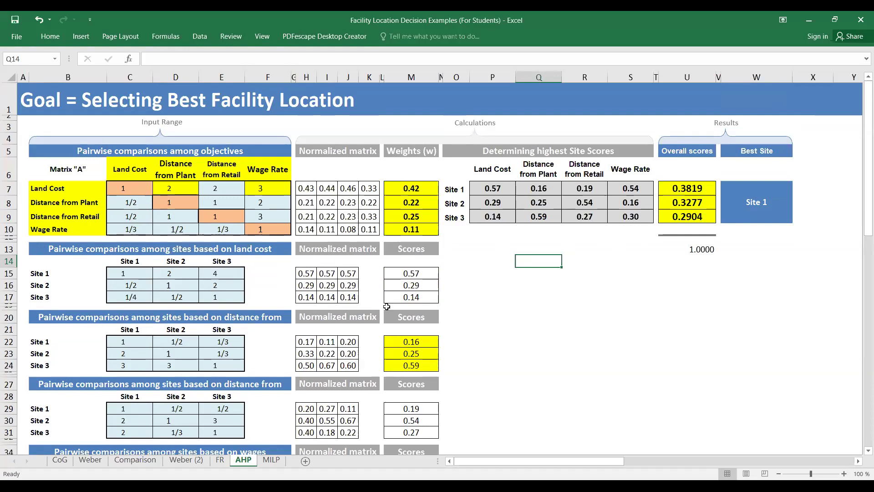
{"action": "left_click_drag", "start_coordinate": [411, 187], "coordinate": [413, 226]}
{"action": "scroll", "coordinate": [419, 269], "scroll_direction": "down", "scroll_amount": 1}
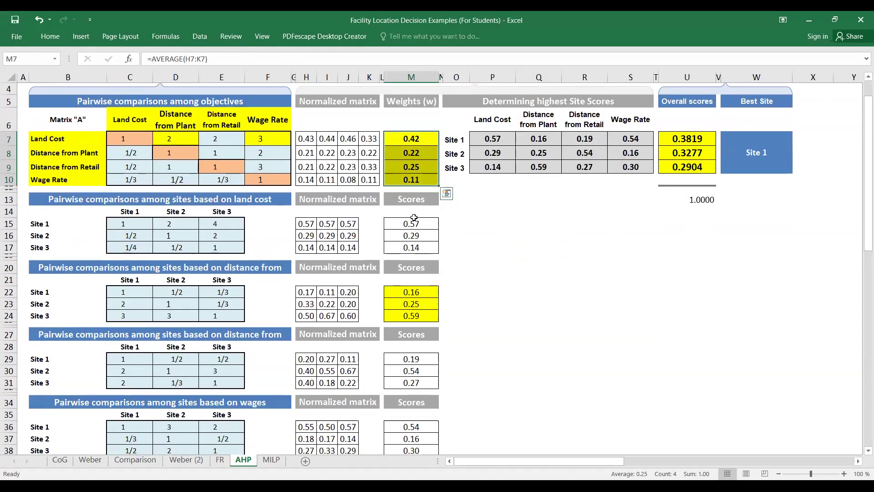
{"action": "left_click_drag", "start_coordinate": [416, 223], "coordinate": [412, 249]}
{"action": "scroll", "coordinate": [411, 309], "scroll_direction": "down", "scroll_amount": 1}
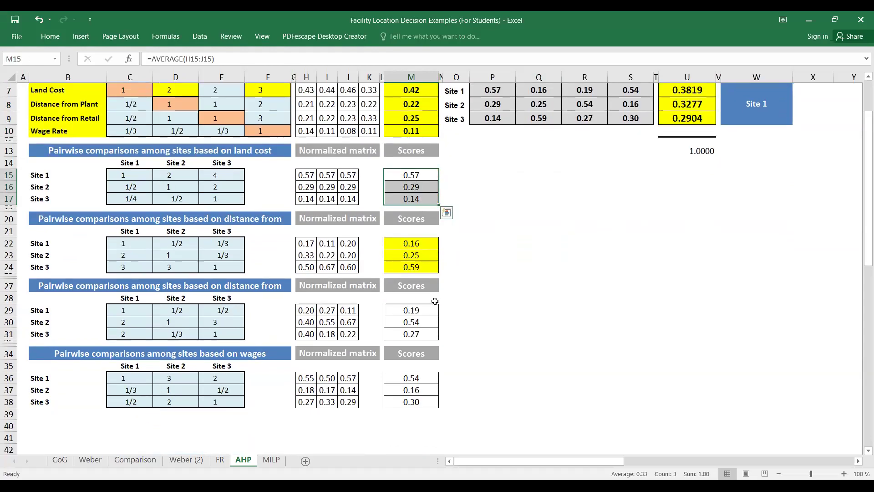
{"action": "scroll", "coordinate": [435, 309], "scroll_direction": "up", "scroll_amount": 2}
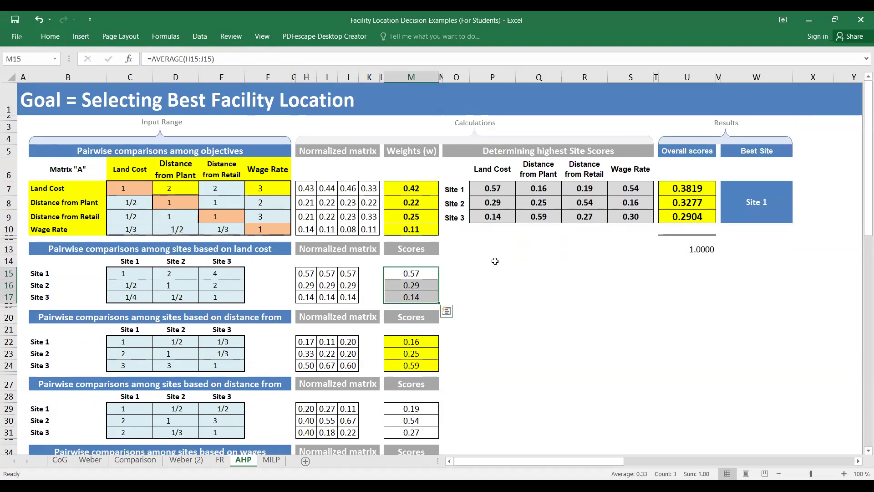